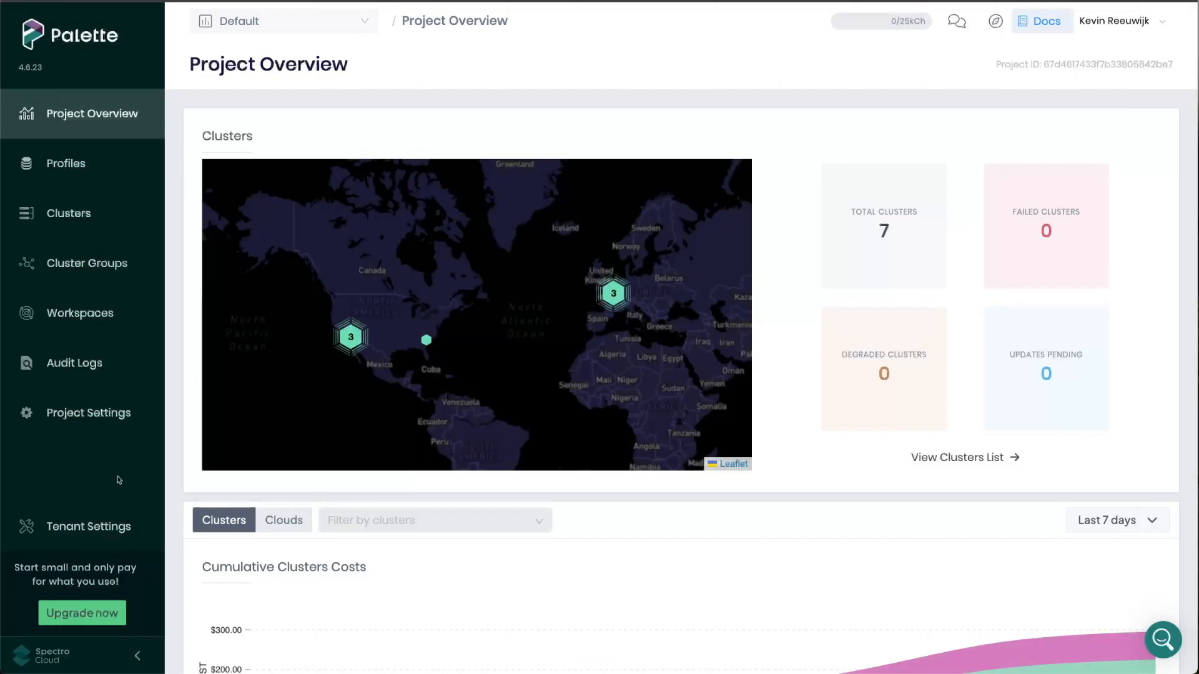
- Start adding an AWS cloud account in the project settings and choose the AWS US Gov partition
{"action": "left_click", "coordinate": [119, 415]}
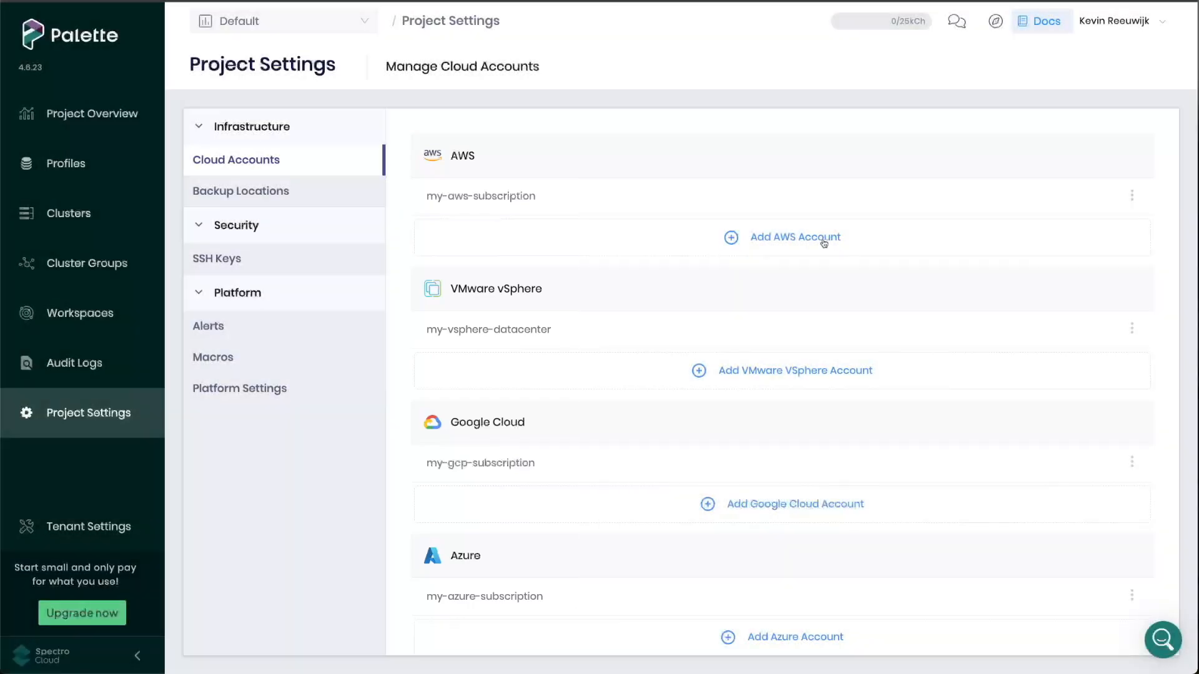
{"action": "left_click", "coordinate": [795, 237]}
{"action": "left_click", "coordinate": [324, 376]}
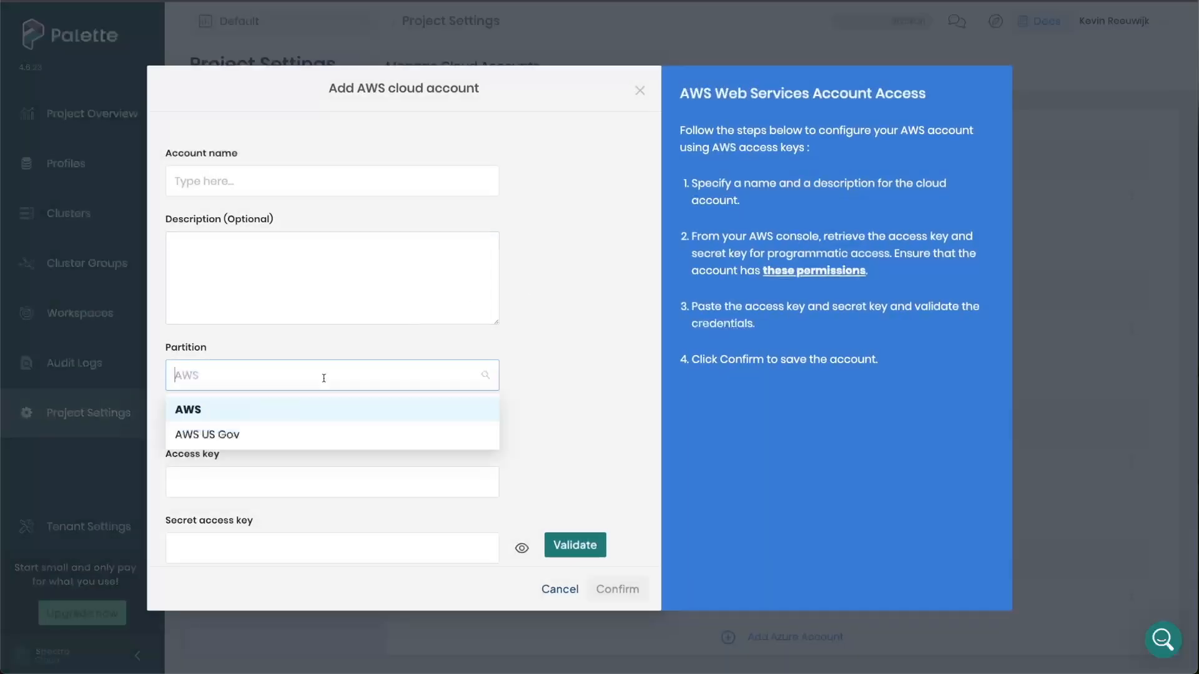
{"action": "left_click", "coordinate": [298, 432]}
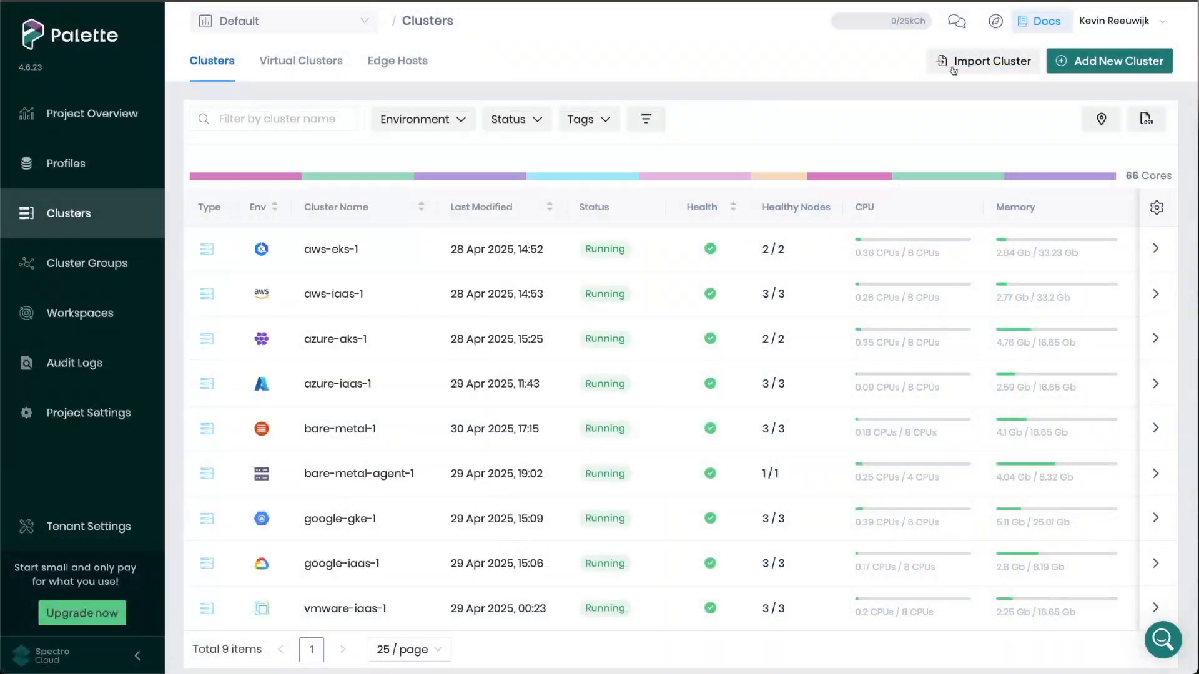
- Review the managed Kubernetes and IaaS options for AWS, Azure and GCP in the new cluster selection, and cancel it
{"action": "left_click", "coordinate": [1089, 62]}
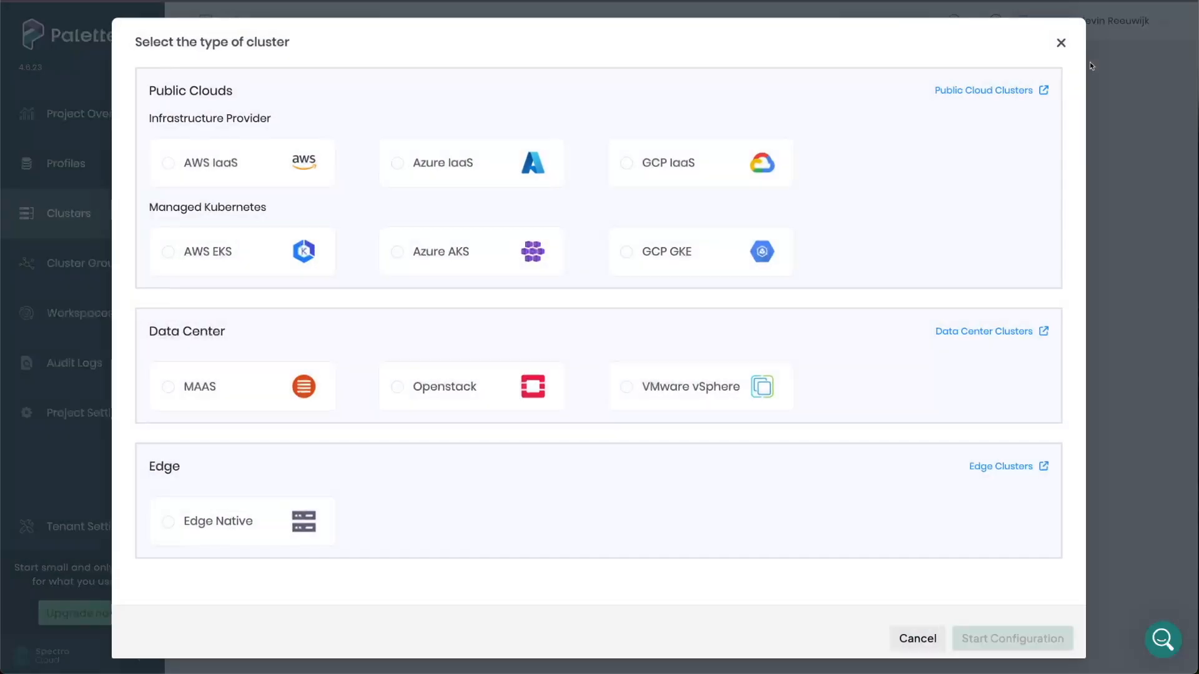
{"action": "left_click_drag", "start_coordinate": [181, 261], "coordinate": [238, 263]}
{"action": "left_click_drag", "start_coordinate": [352, 265], "coordinate": [699, 257]}
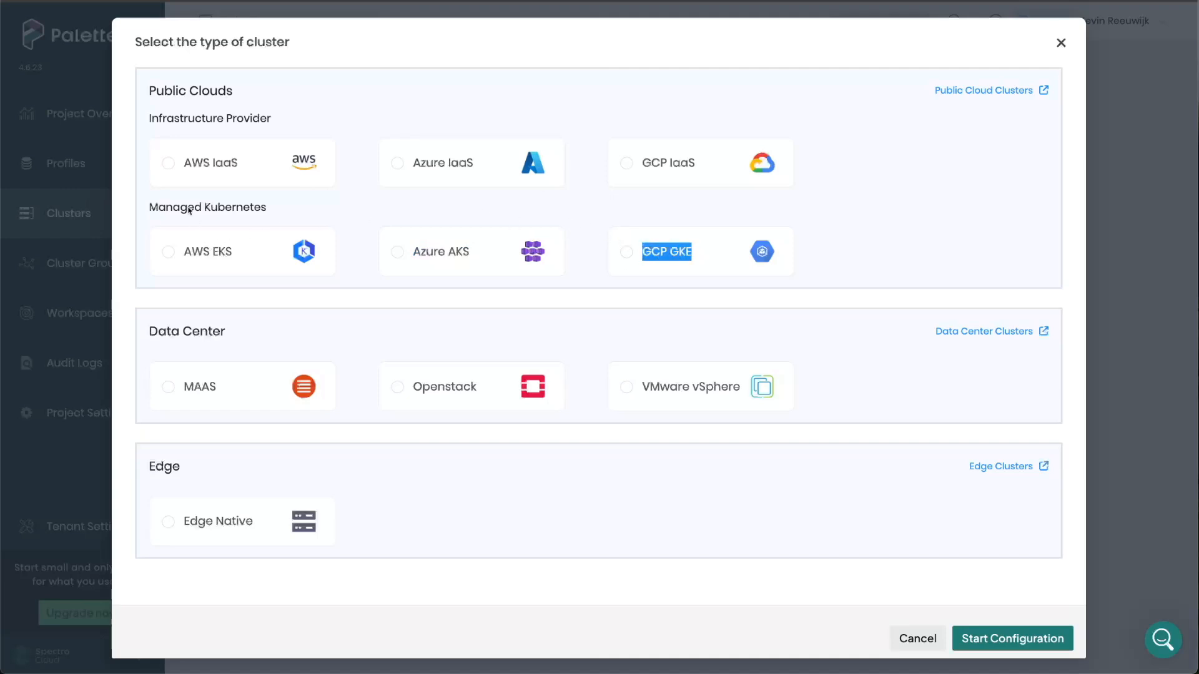
{"action": "left_click_drag", "start_coordinate": [141, 165], "coordinate": [247, 164]}
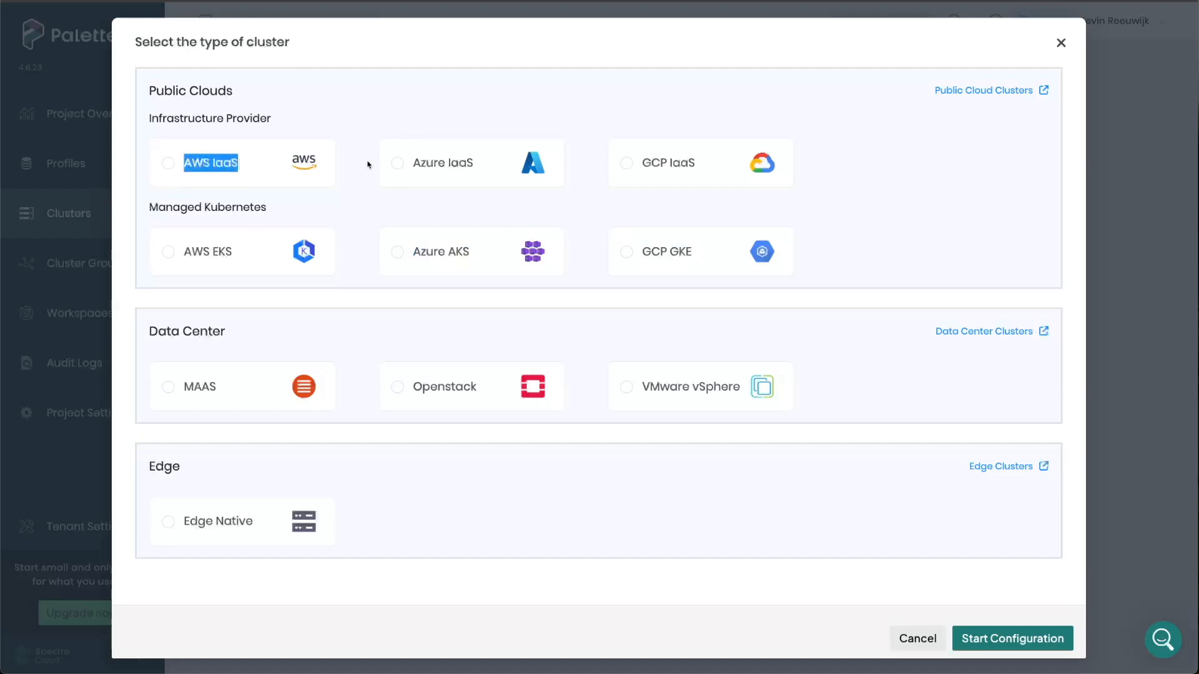
{"action": "left_click_drag", "start_coordinate": [366, 166], "coordinate": [697, 165]}
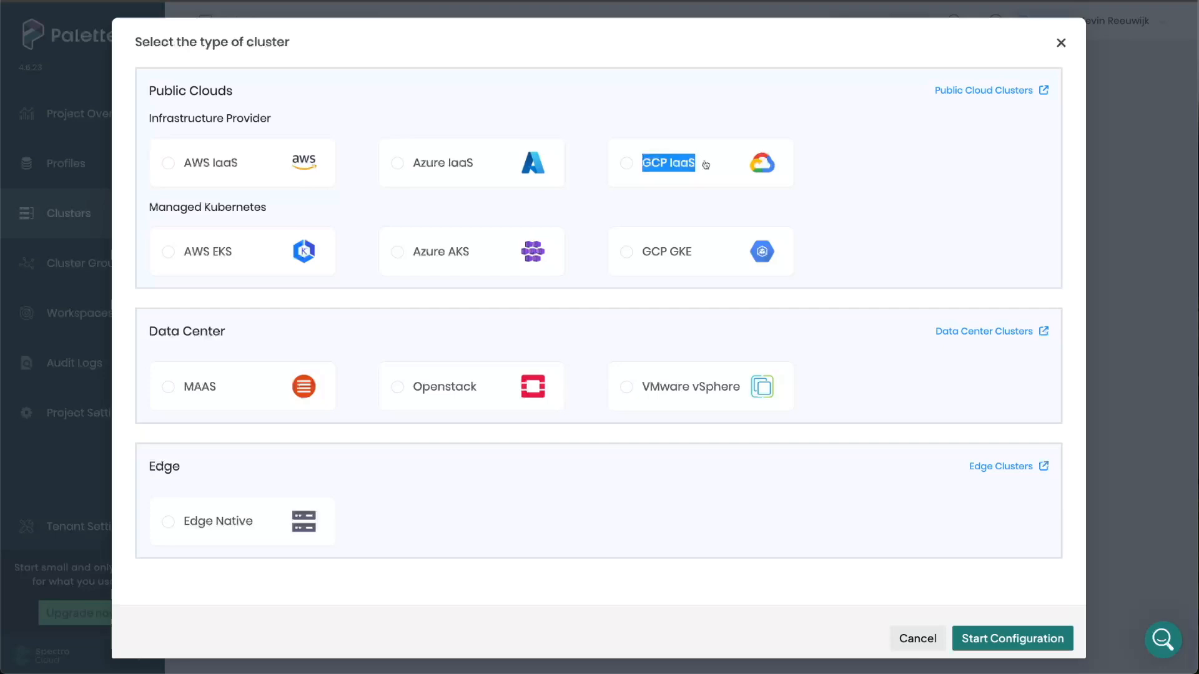
{"action": "left_click", "coordinate": [913, 639]}
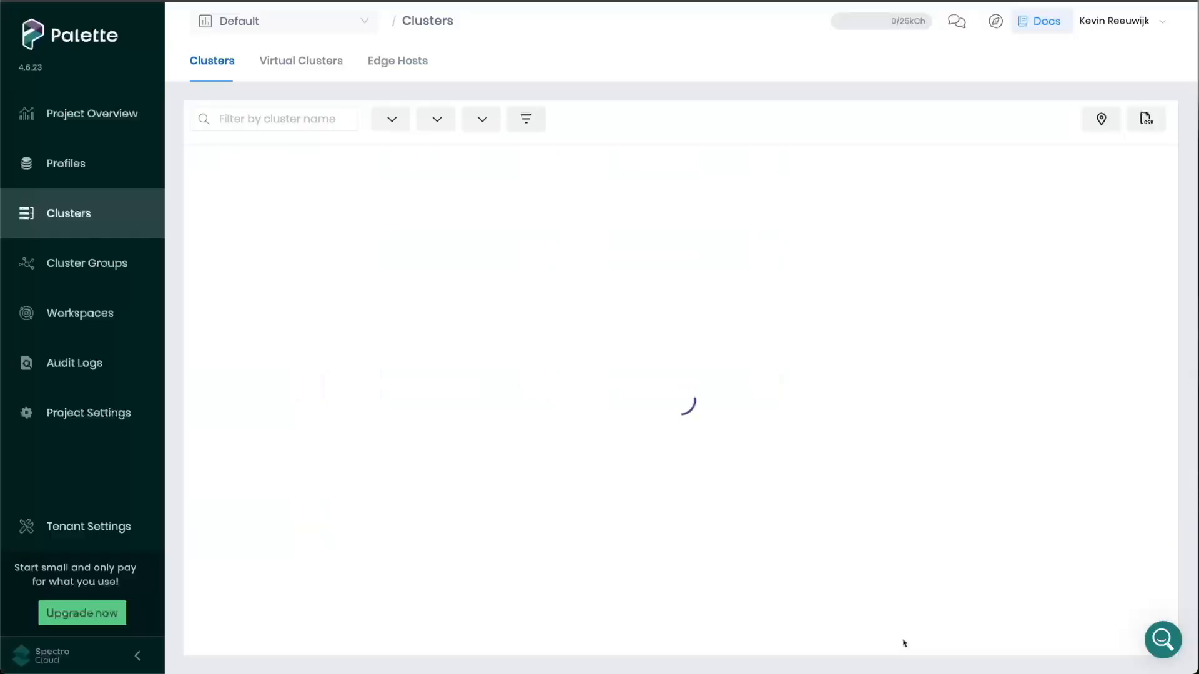
- Open the OS layer of the Amazon IaaS Kubernetes cluster profile and look up alternatives to its Ubuntu pack
{"action": "left_click", "coordinate": [66, 163]}
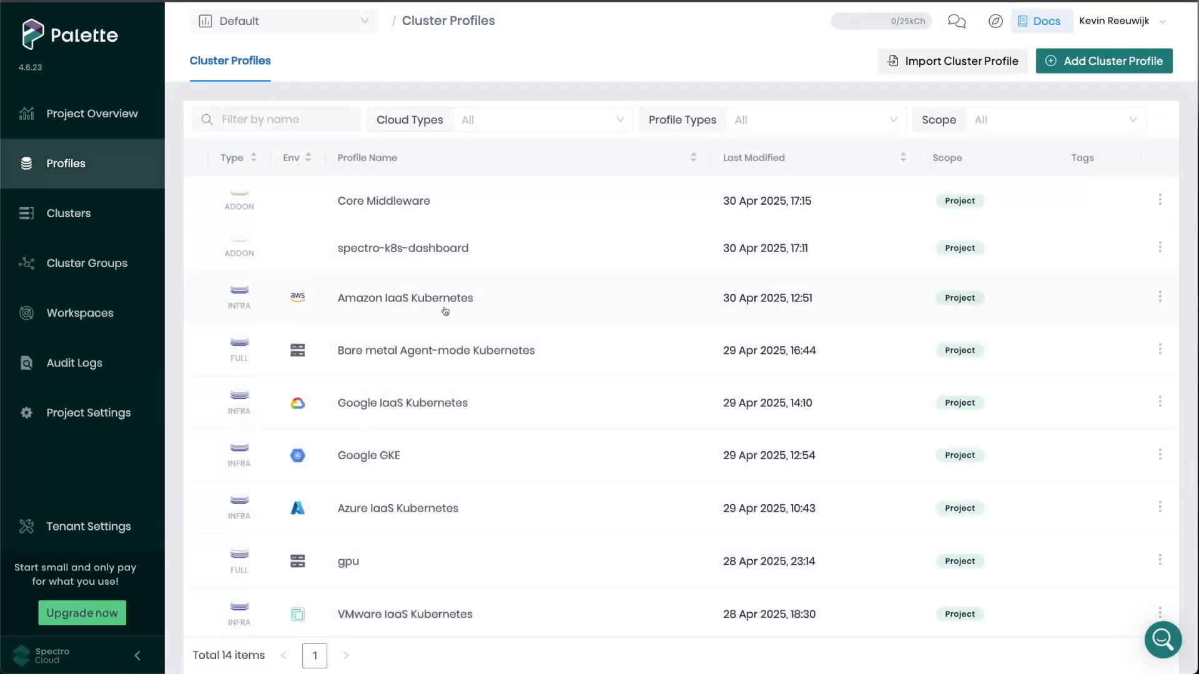
{"action": "left_click", "coordinate": [445, 310]}
{"action": "left_click", "coordinate": [961, 477]}
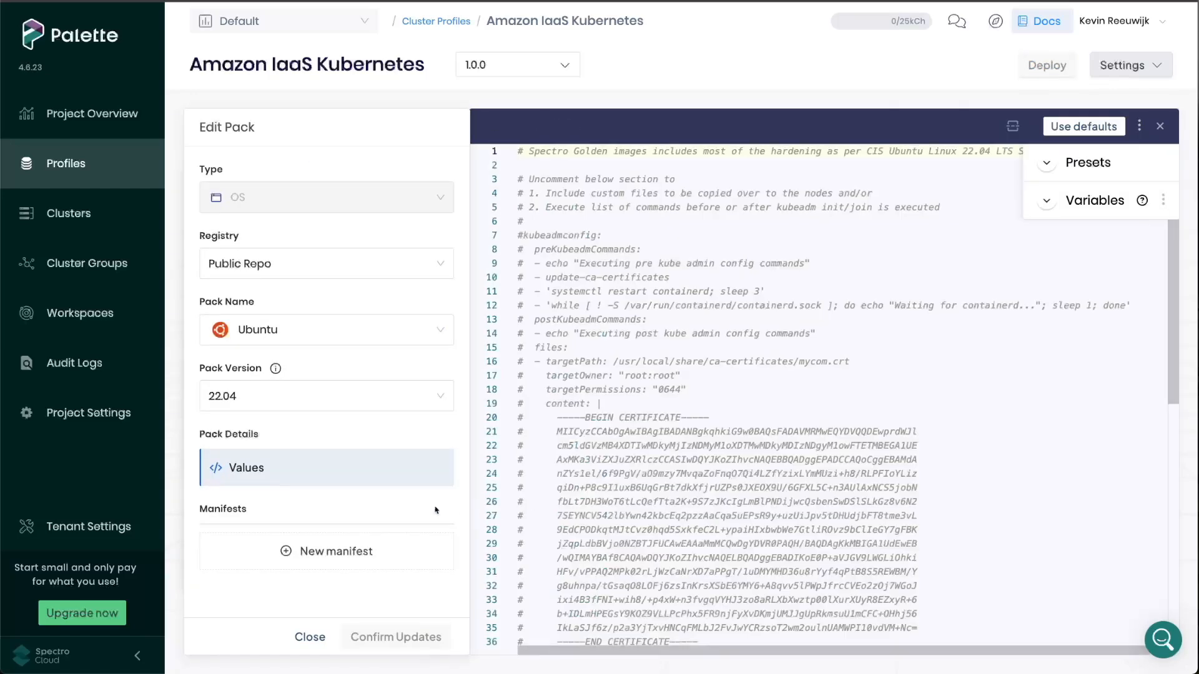
{"action": "left_click", "coordinate": [357, 330]}
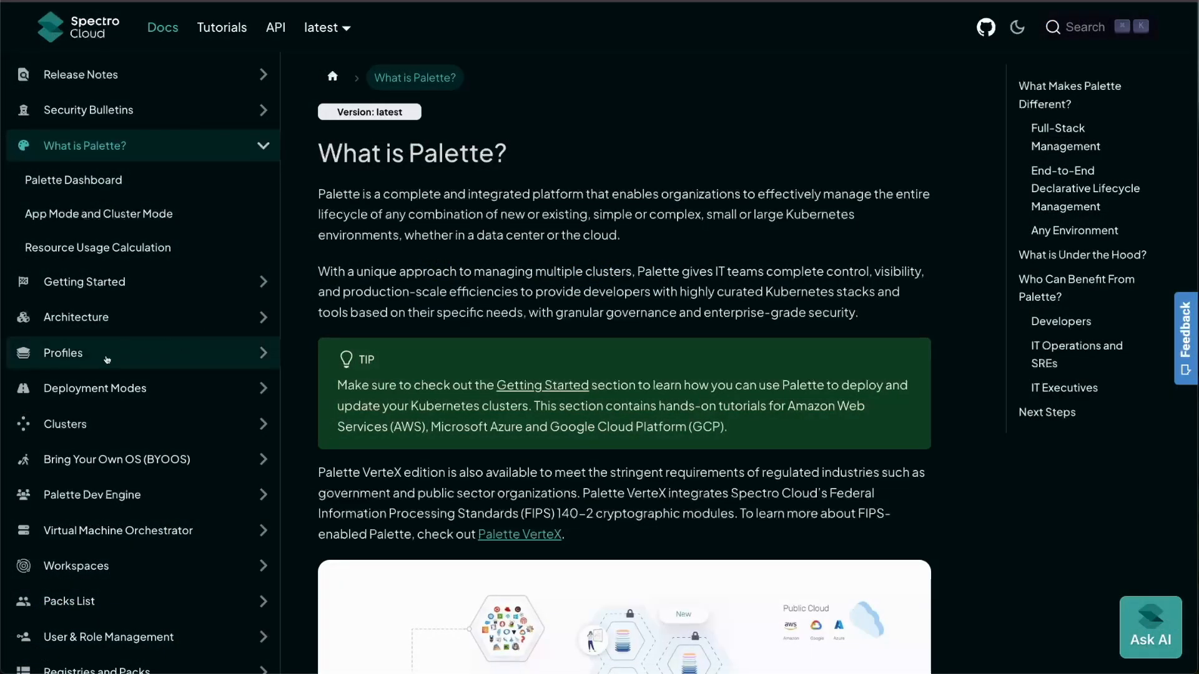
- Find the page on registering and managing AWS accounts within the public cloud clusters section of the Spectro Cloud documentation and read it
{"action": "left_click", "coordinate": [102, 427]}
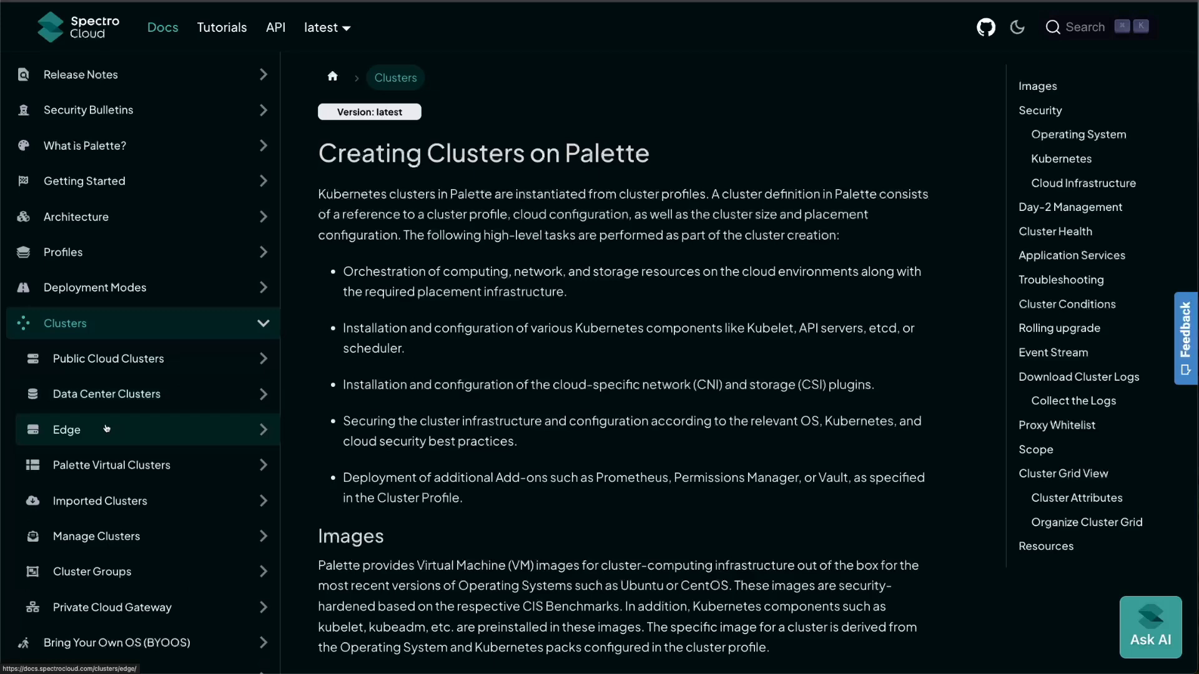
{"action": "left_click", "coordinate": [141, 360]}
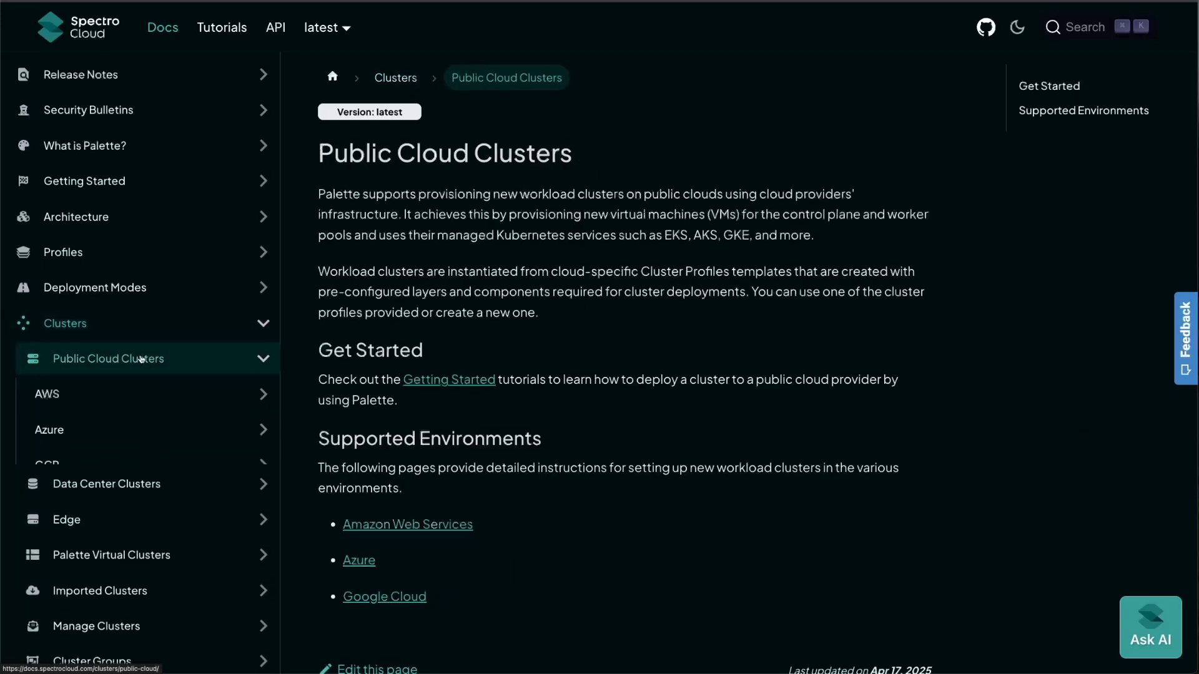
{"action": "left_click", "coordinate": [141, 393]}
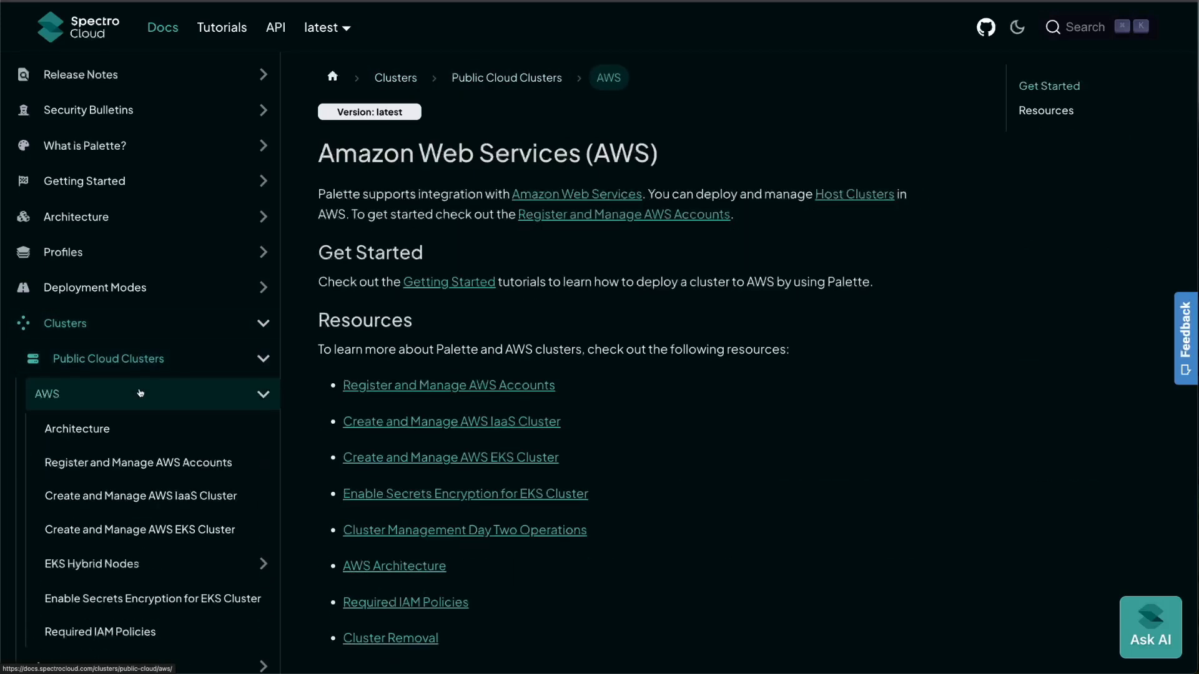
{"action": "scroll", "coordinate": [141, 392], "scroll_direction": "down", "scroll_amount": 2}
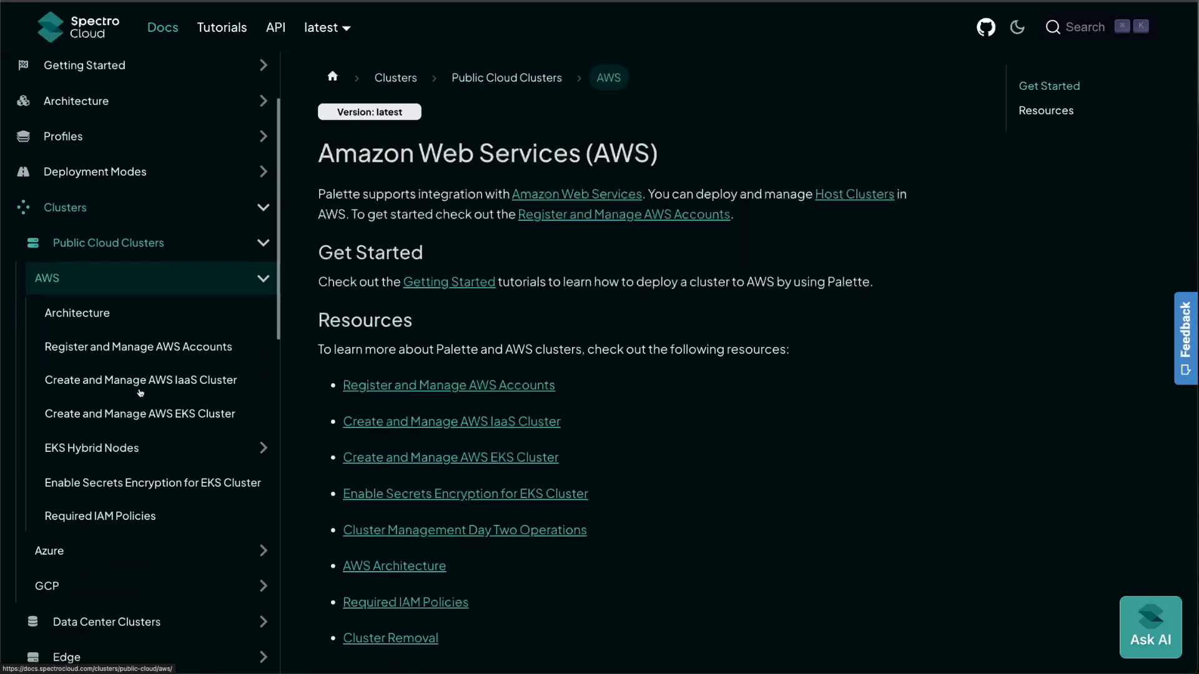
{"action": "left_click", "coordinate": [175, 355]}
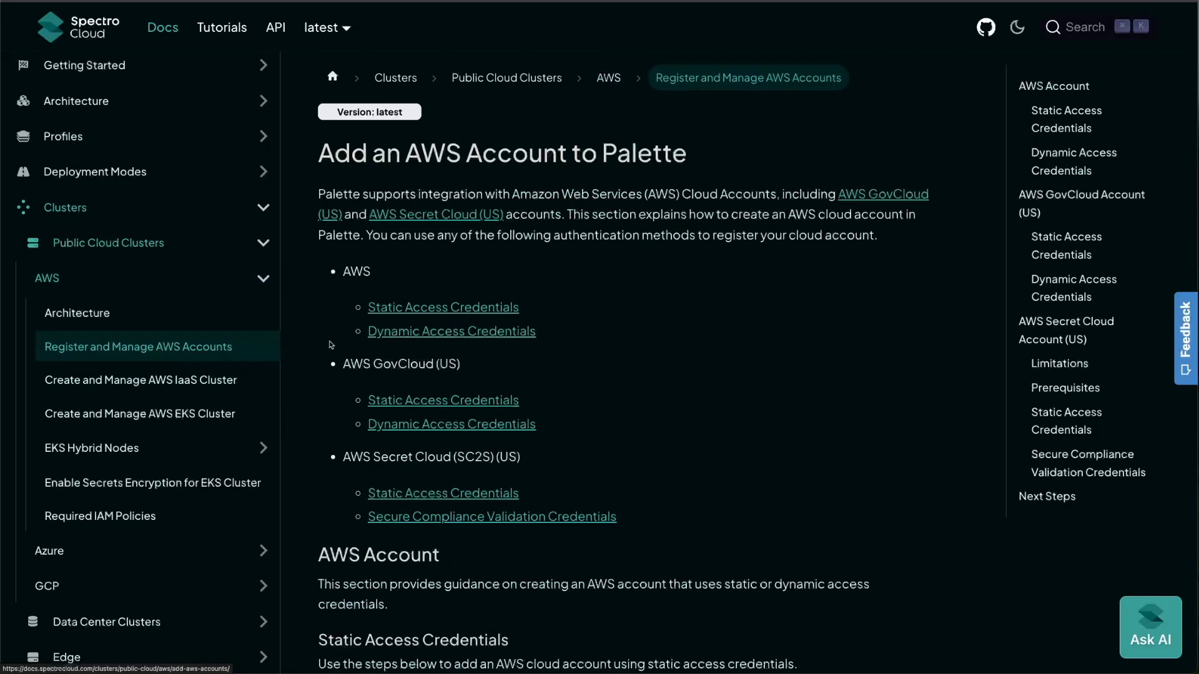
{"action": "scroll", "coordinate": [331, 344], "scroll_direction": "down", "scroll_amount": 1}
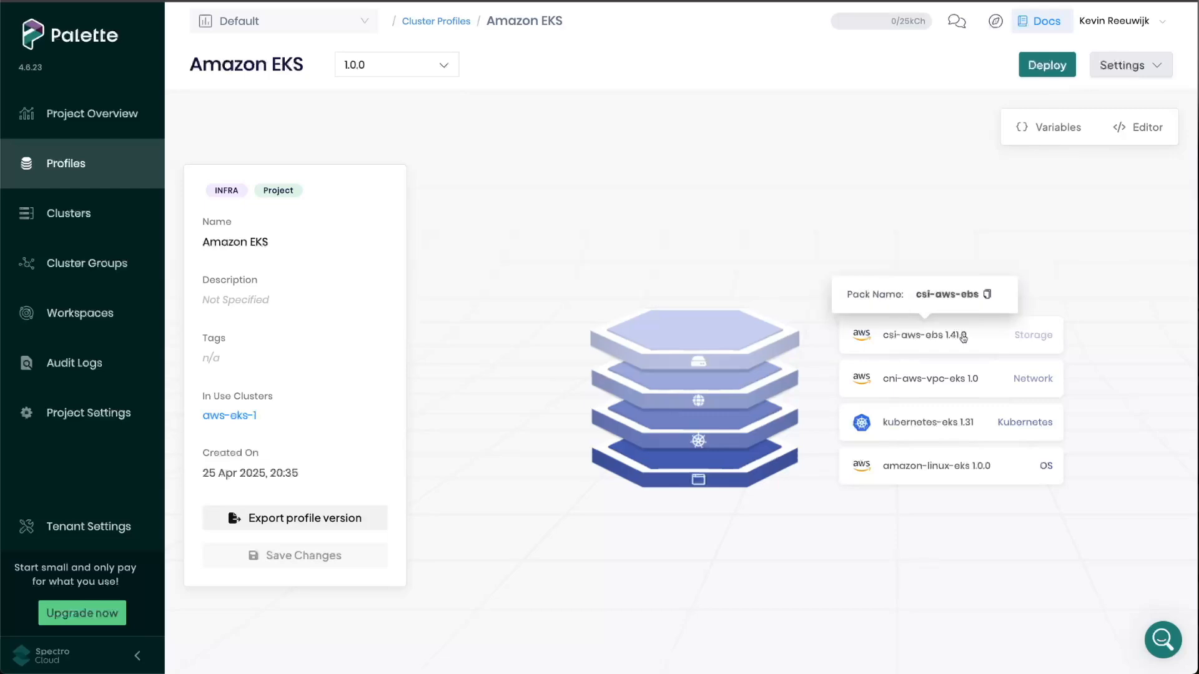
- Swap the Amazon EKS profile's storage pack for Portworx /w Operator and examine its values and presets
{"action": "left_click", "coordinate": [965, 336]}
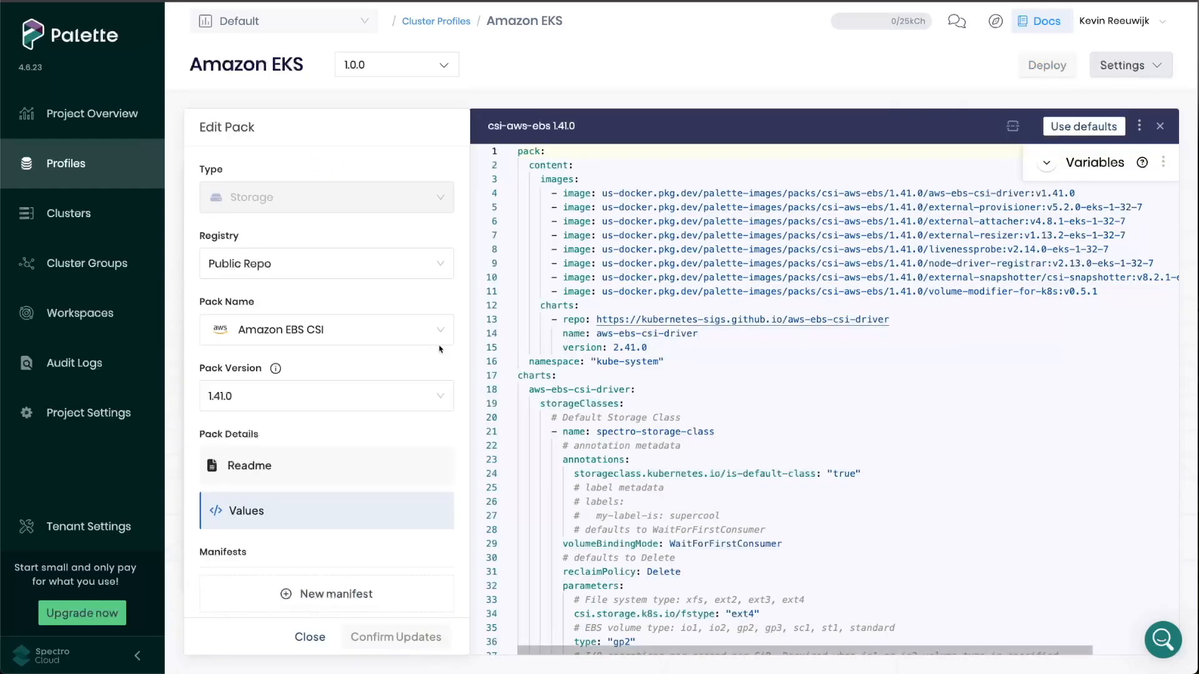
{"action": "left_click", "coordinate": [358, 337]}
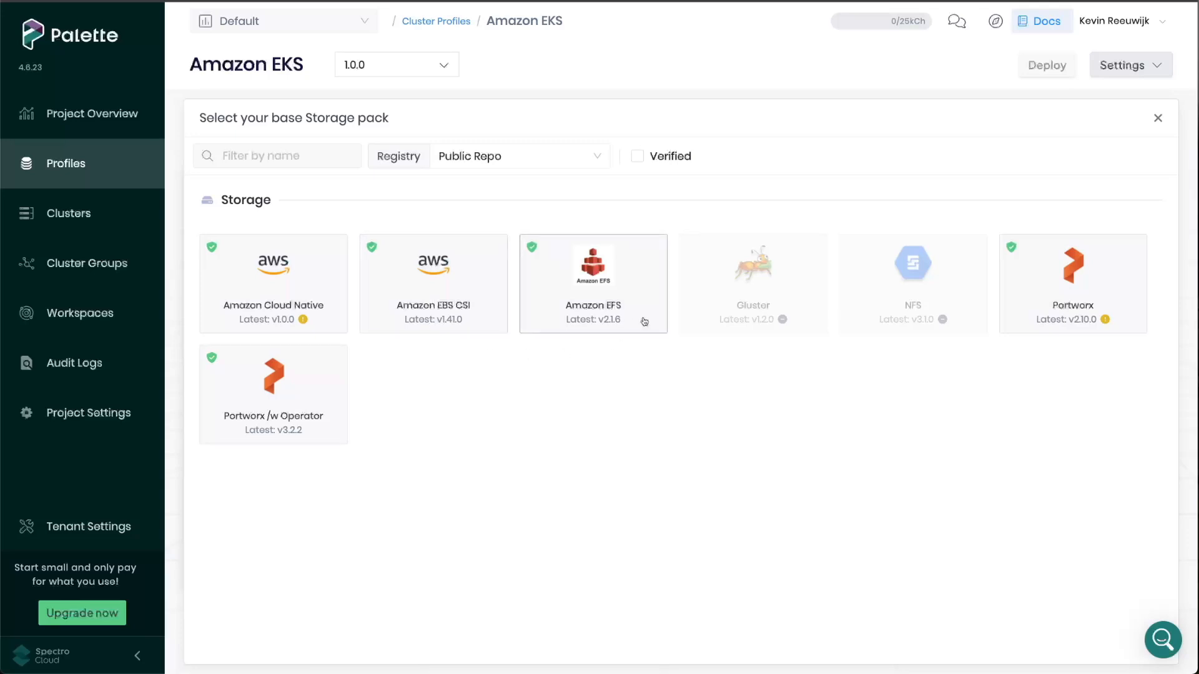
{"action": "left_click", "coordinate": [318, 430]}
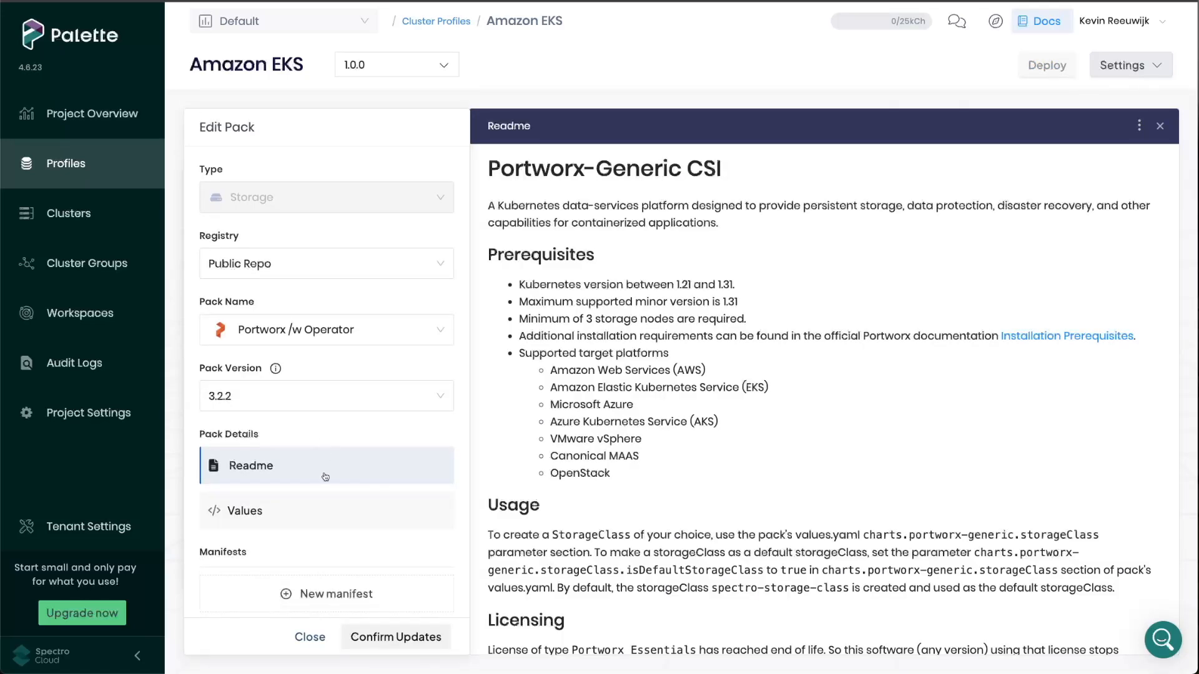
{"action": "left_click", "coordinate": [325, 513]}
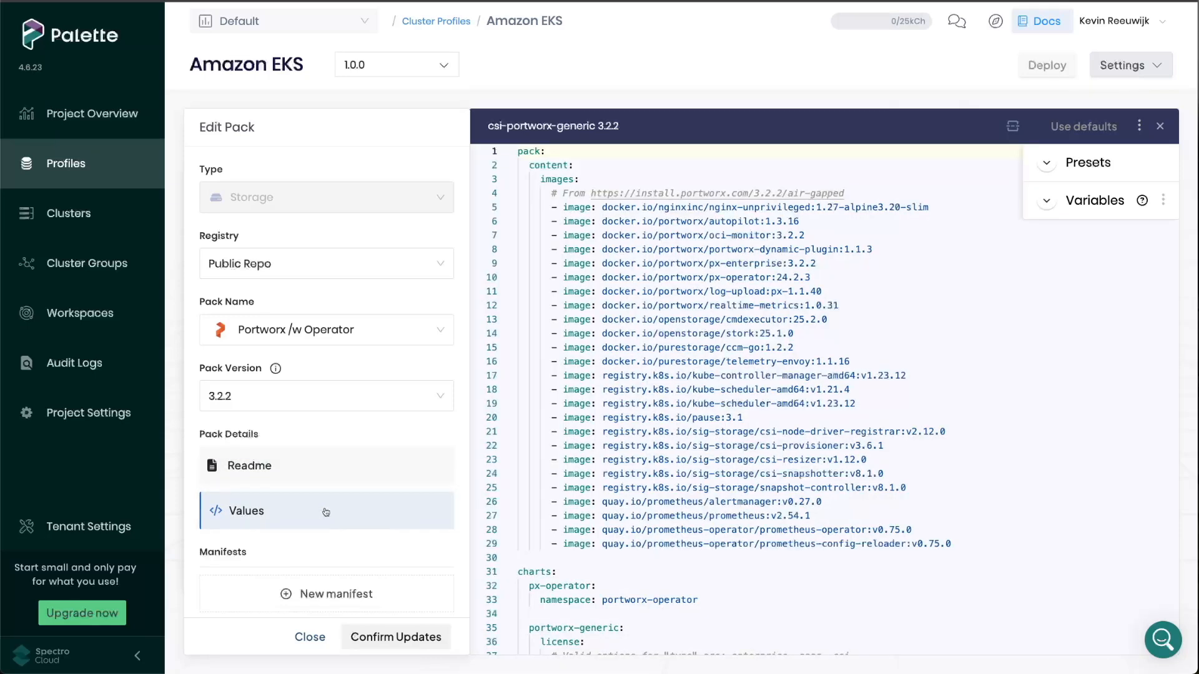
{"action": "left_click", "coordinate": [1113, 170]}
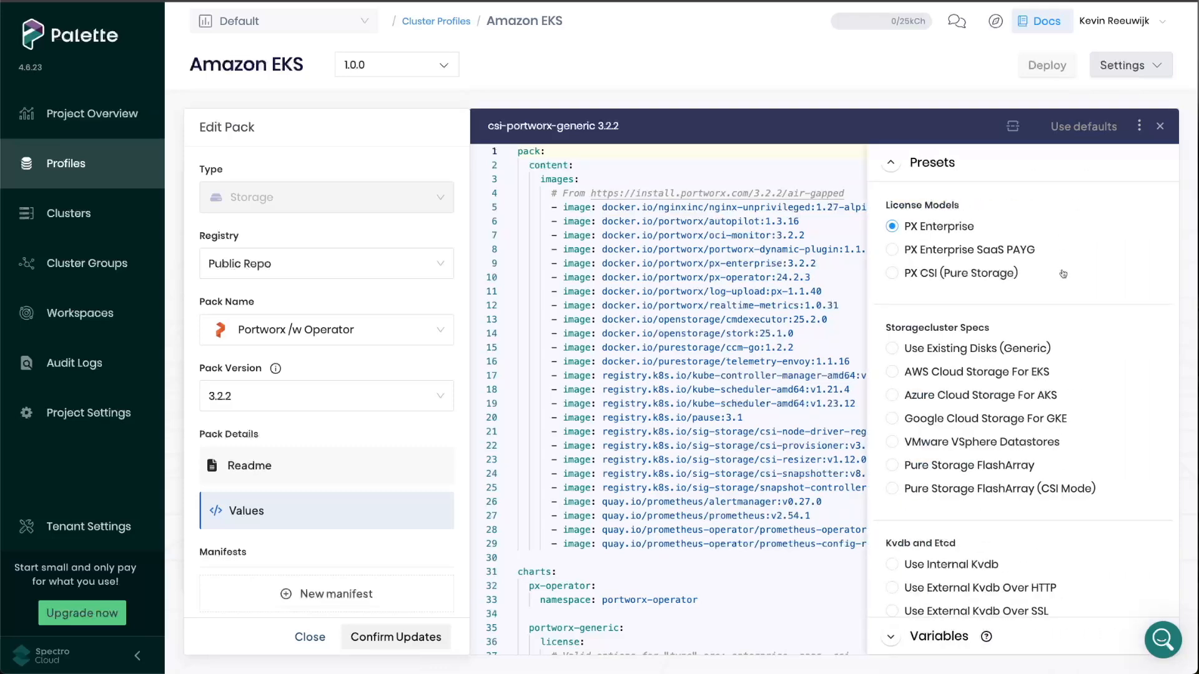
{"action": "scroll", "coordinate": [1063, 274], "scroll_direction": "down", "scroll_amount": 3}
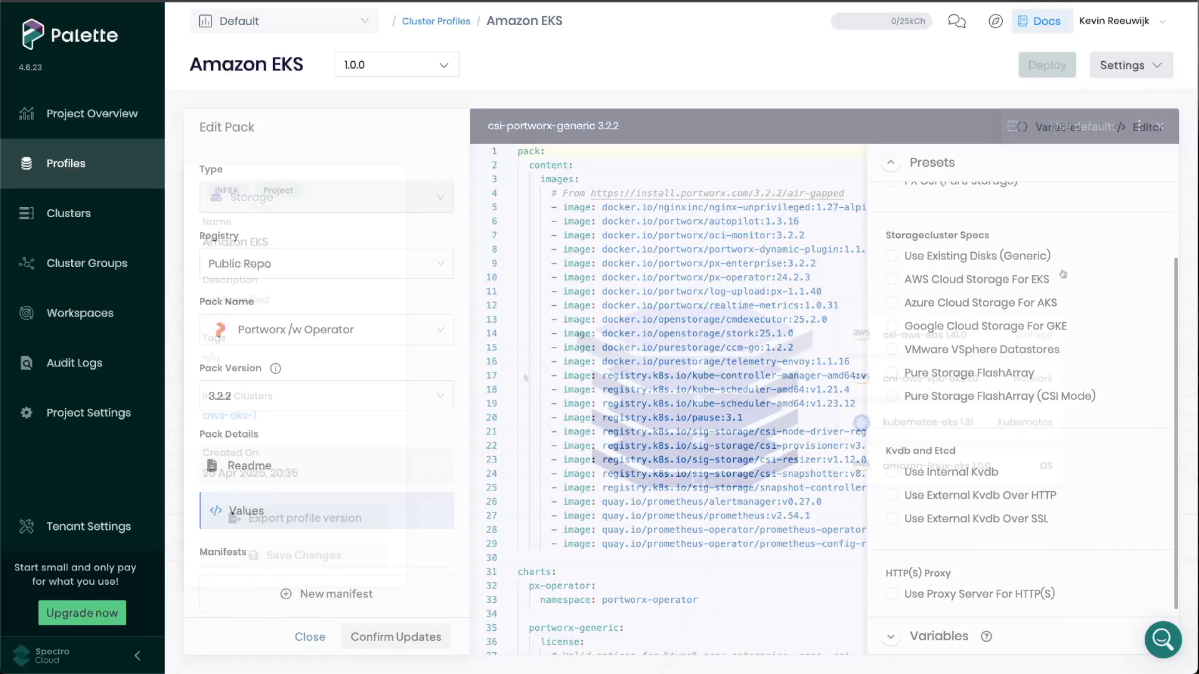
- Swap the Amazon EKS profile's network pack for AWS VPC CNI (Helm) and examine its values
{"action": "left_click", "coordinate": [940, 375]}
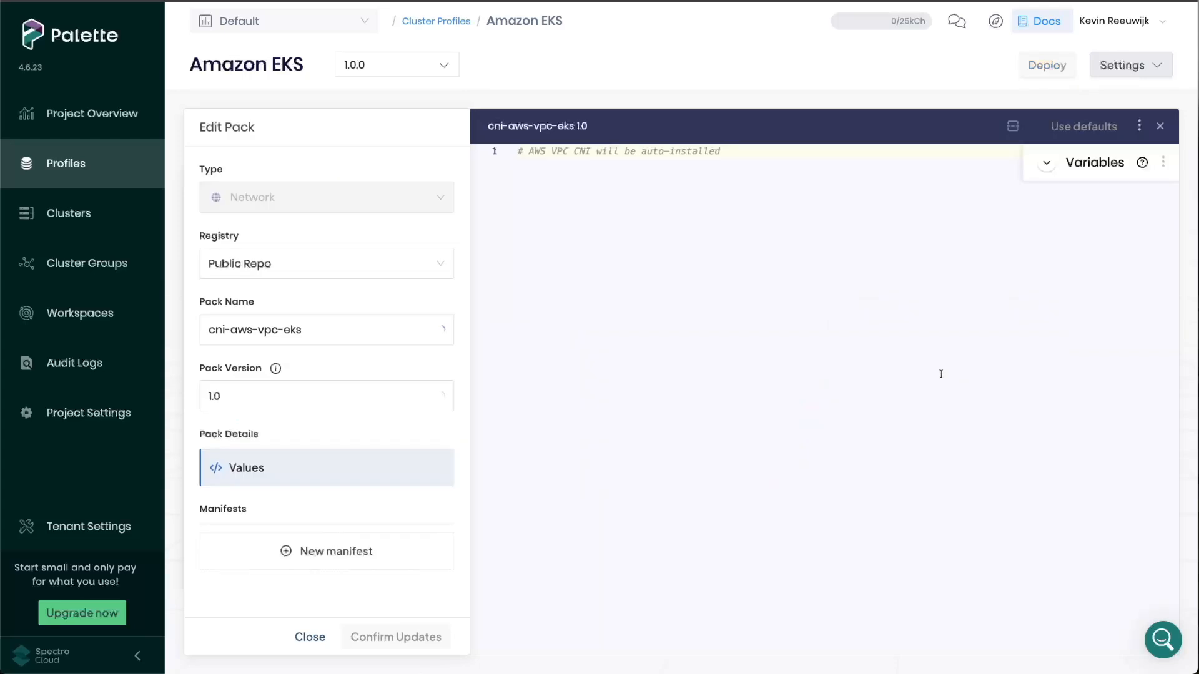
{"action": "left_click", "coordinate": [394, 334]}
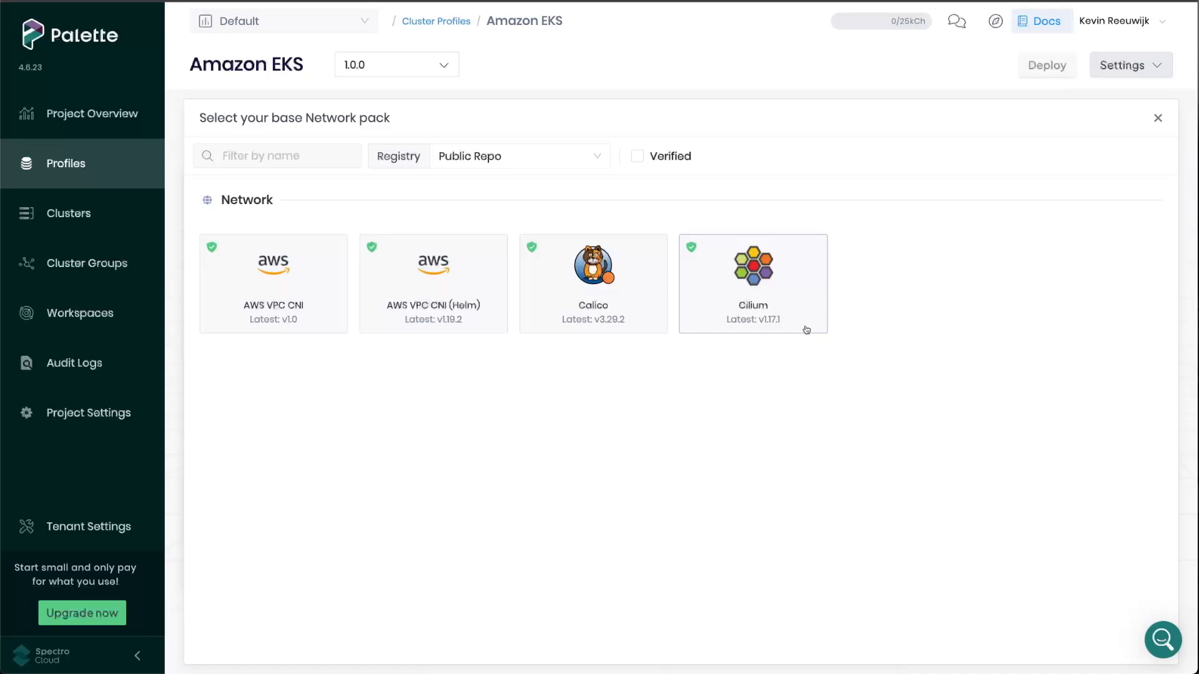
{"action": "left_click", "coordinate": [492, 322]}
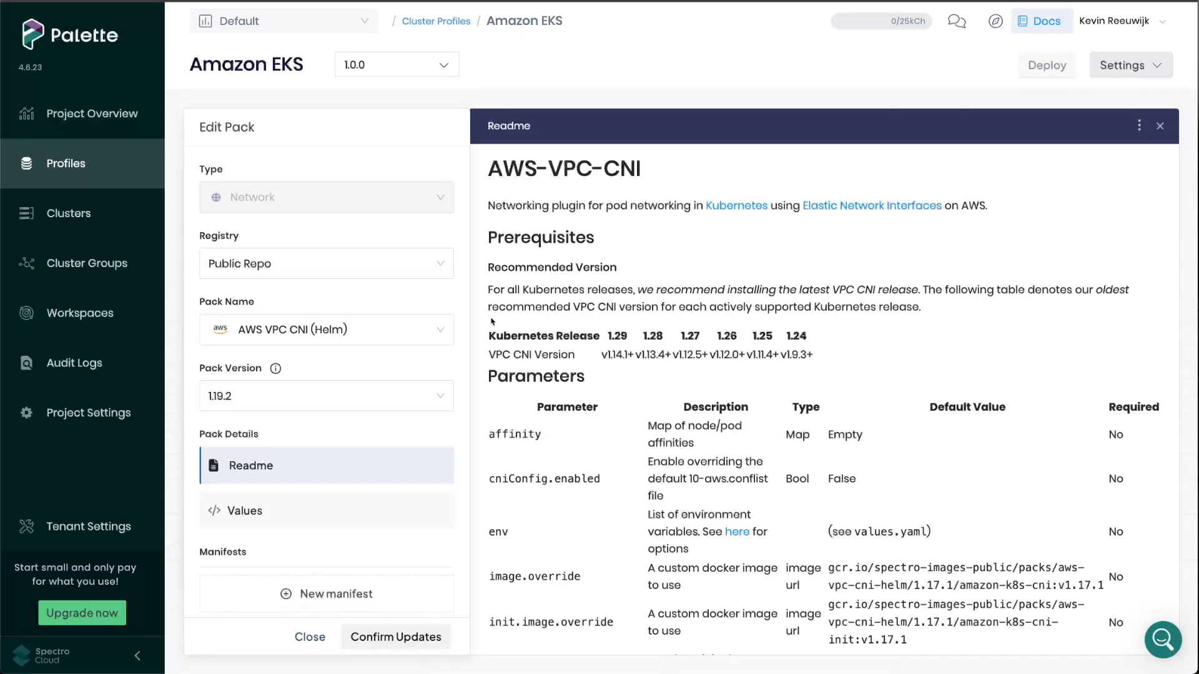
{"action": "left_click", "coordinate": [400, 516]}
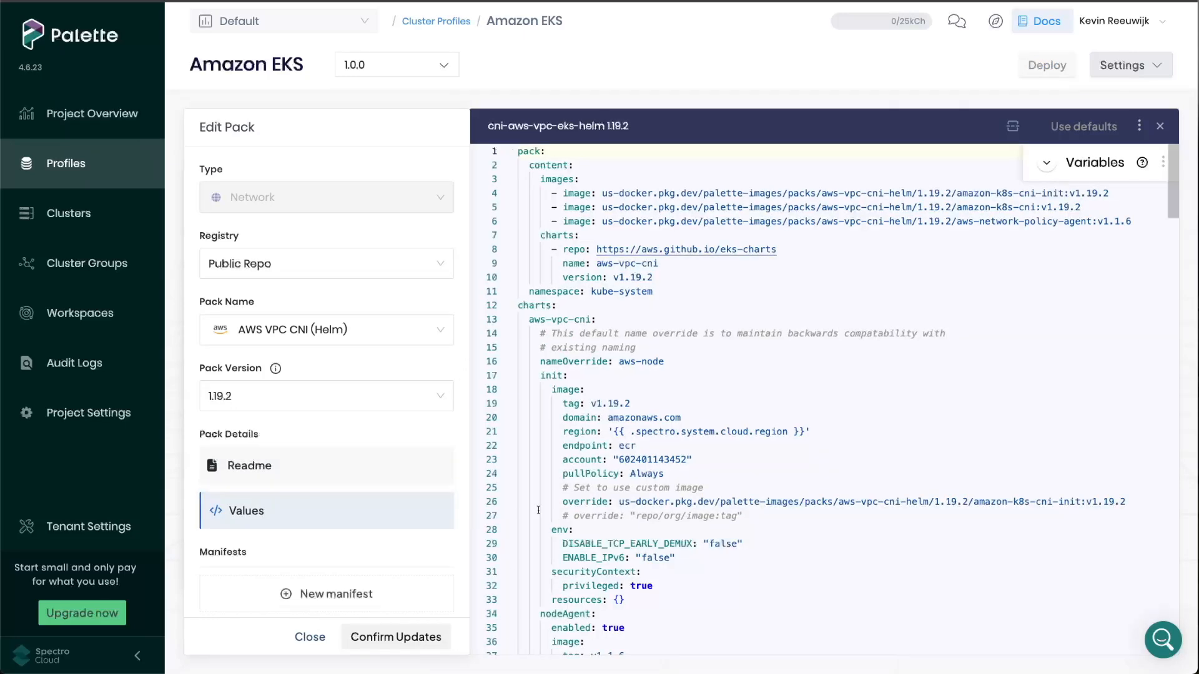
{"action": "scroll", "coordinate": [538, 510], "scroll_direction": "down", "scroll_amount": 5}
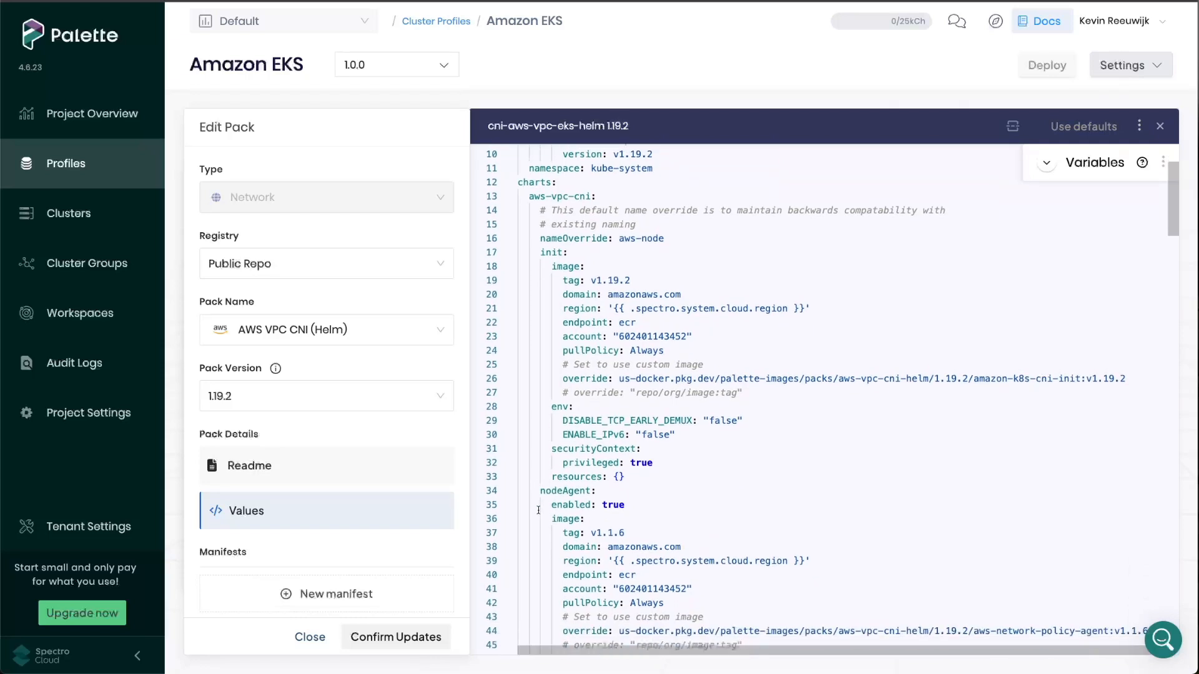
{"action": "scroll", "coordinate": [538, 510], "scroll_direction": "down", "scroll_amount": 3}
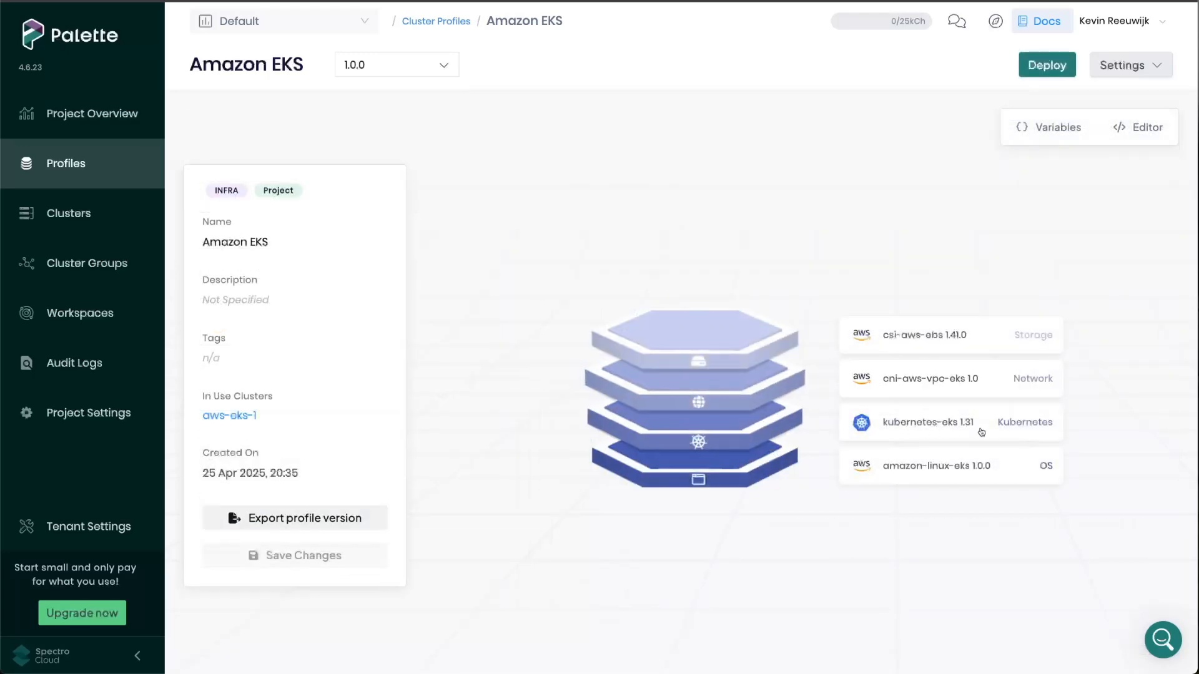
- Open the Kubernetes layer of the Amazon EKS profile and examine the irsaRoles section in its values
{"action": "left_click", "coordinate": [981, 430]}
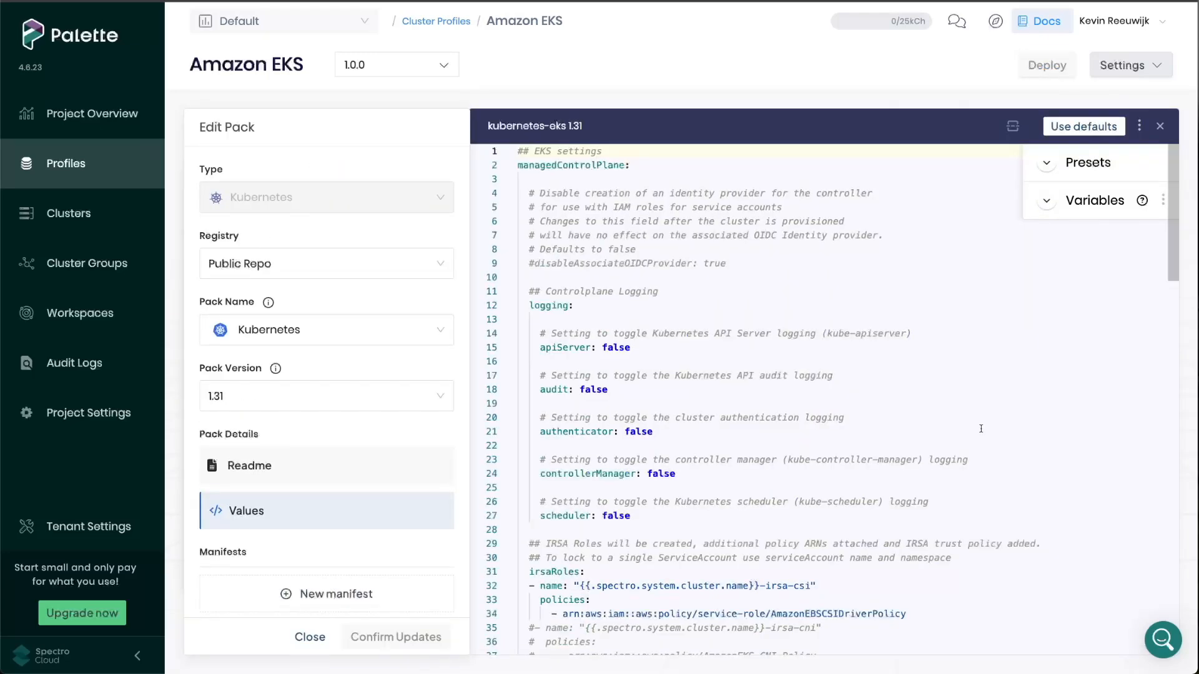
{"action": "scroll", "coordinate": [980, 428], "scroll_direction": "down", "scroll_amount": 5}
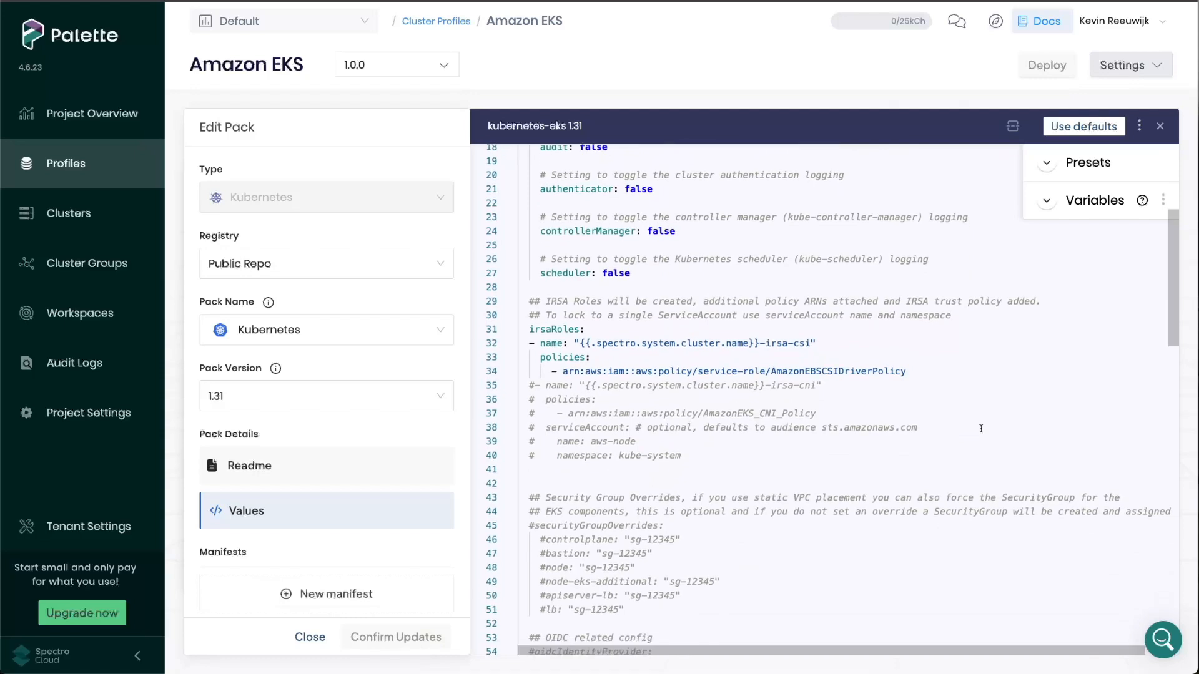
{"action": "left_click_drag", "start_coordinate": [906, 371], "coordinate": [497, 323]}
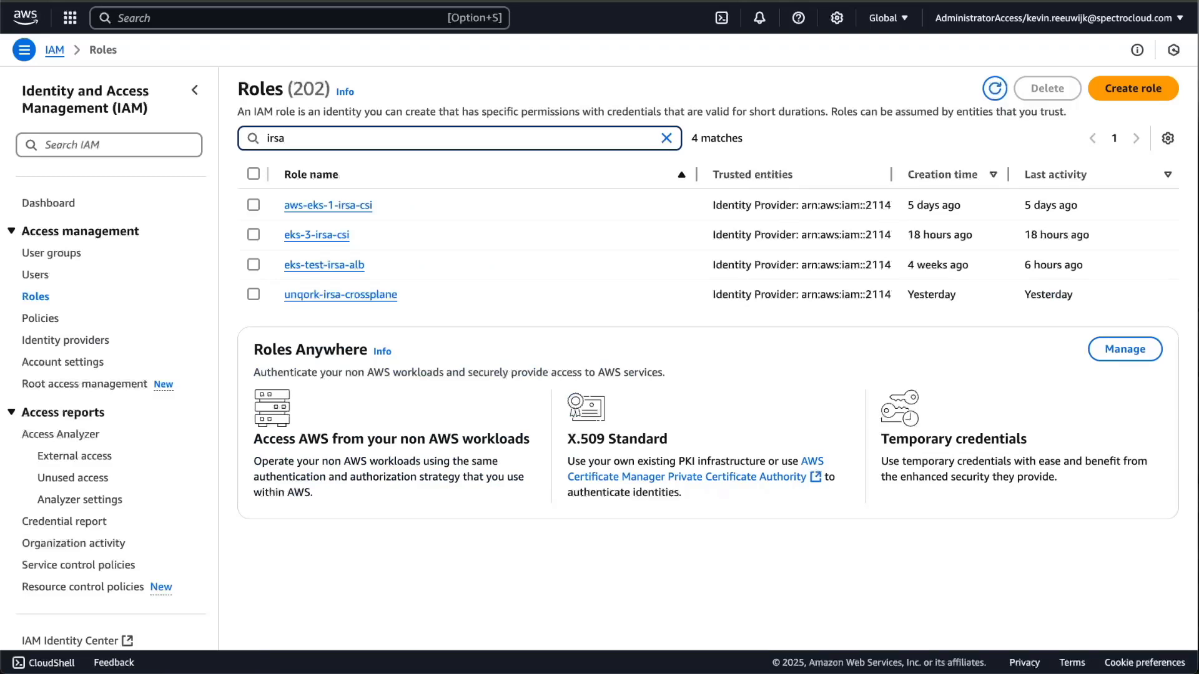
- In the AWS IAM console, open the aws-eks-1-irsa-csi role and inspect the condition in its trust policy
{"action": "left_click", "coordinate": [362, 208]}
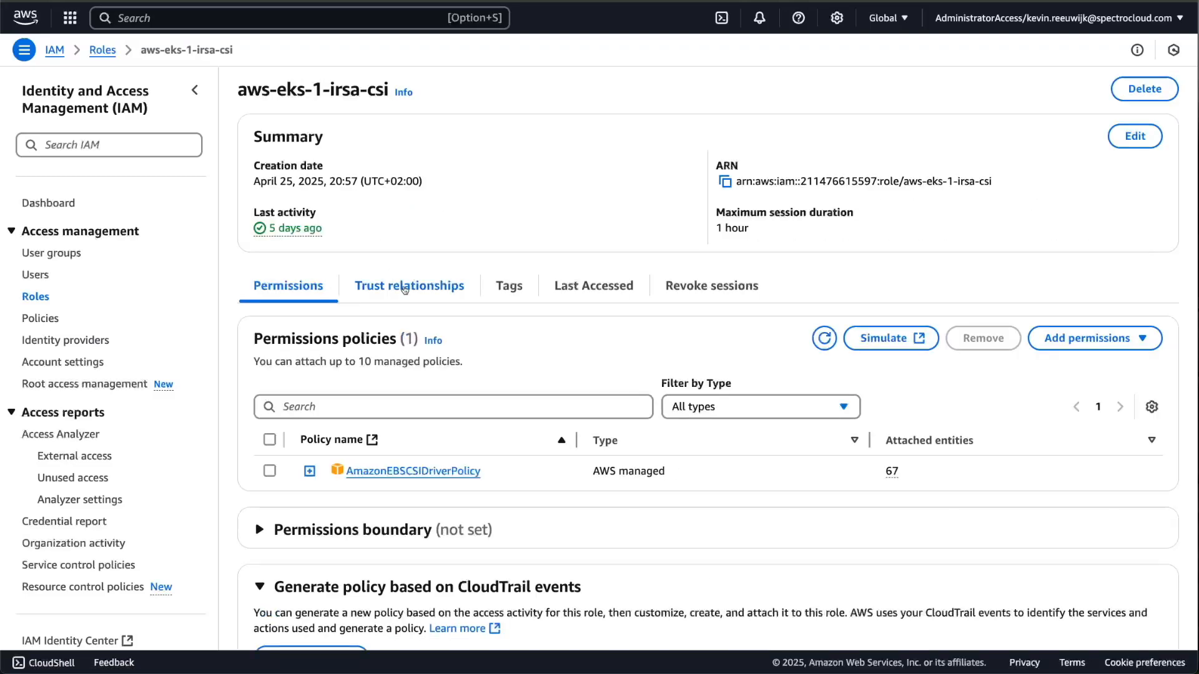
{"action": "left_click", "coordinate": [405, 289]}
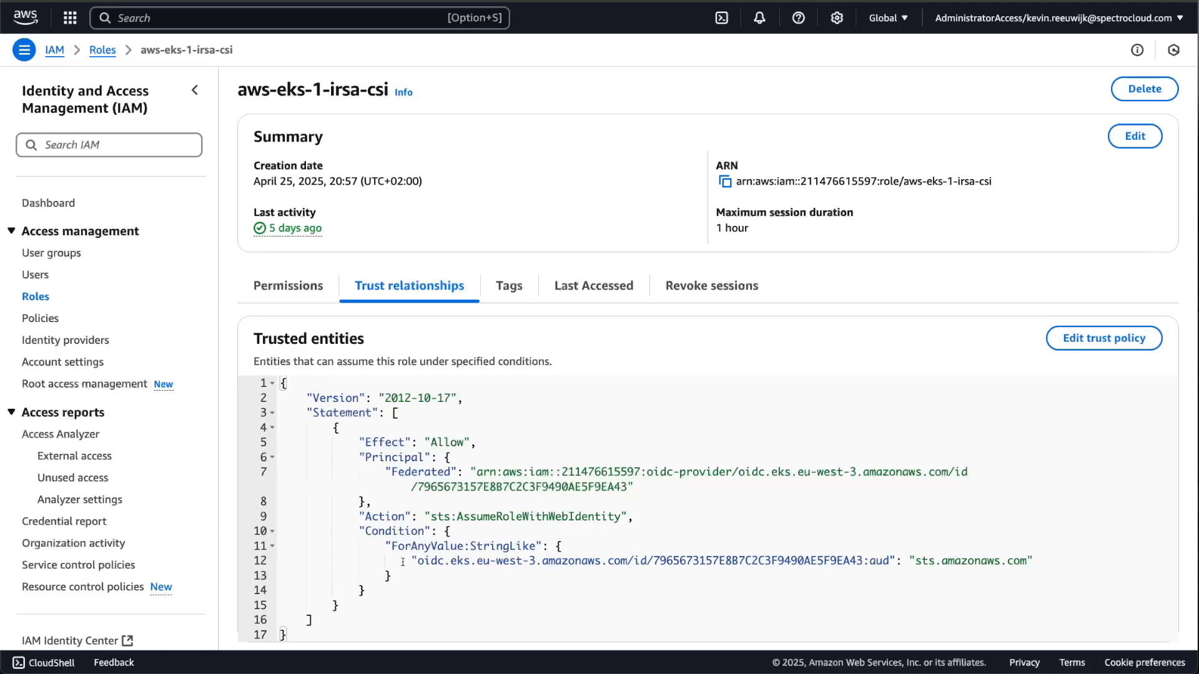
{"action": "left_click_drag", "start_coordinate": [359, 531], "coordinate": [370, 598]}
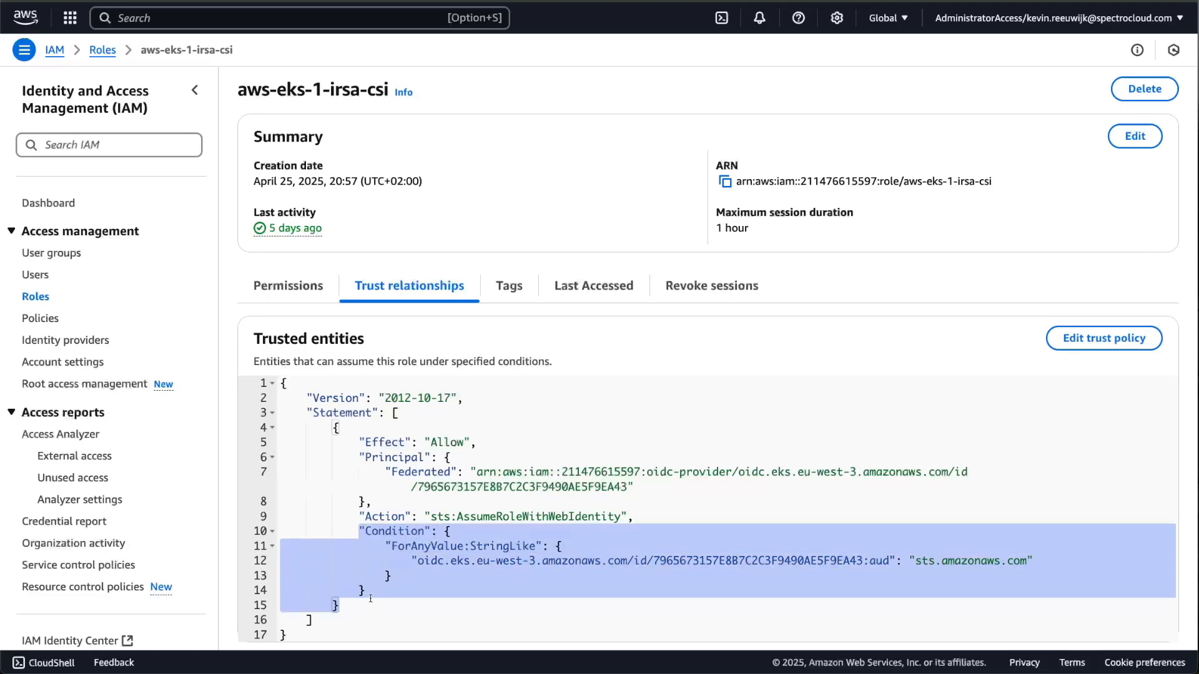
- Inspect the permissions policy attached to the aws-eks-1-irsa-csi role
{"action": "left_click", "coordinate": [298, 287]}
{"action": "left_click_drag", "start_coordinate": [480, 472], "coordinate": [368, 480]}
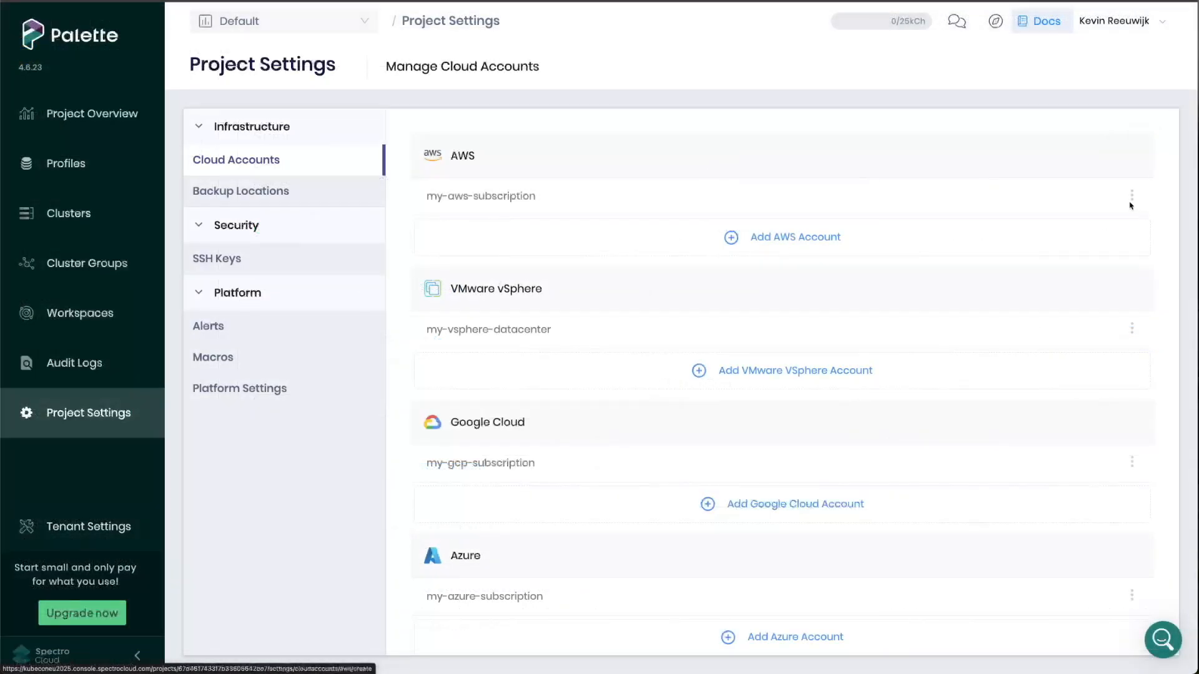
- In Palette, open the my-aws-subscription cloud account for editing and examine its IAM policies and Connect Private Cloud Gateway option
{"action": "left_click", "coordinate": [1132, 196]}
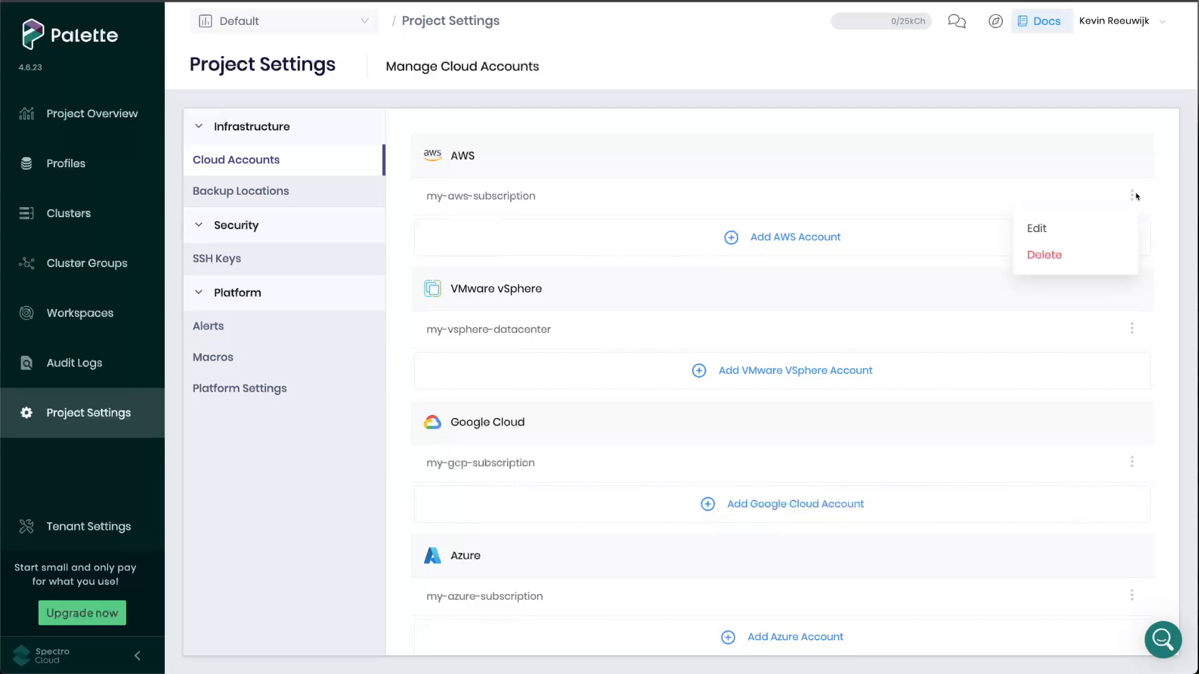
{"action": "left_click", "coordinate": [1085, 226]}
{"action": "scroll", "coordinate": [362, 435], "scroll_direction": "down", "scroll_amount": 3}
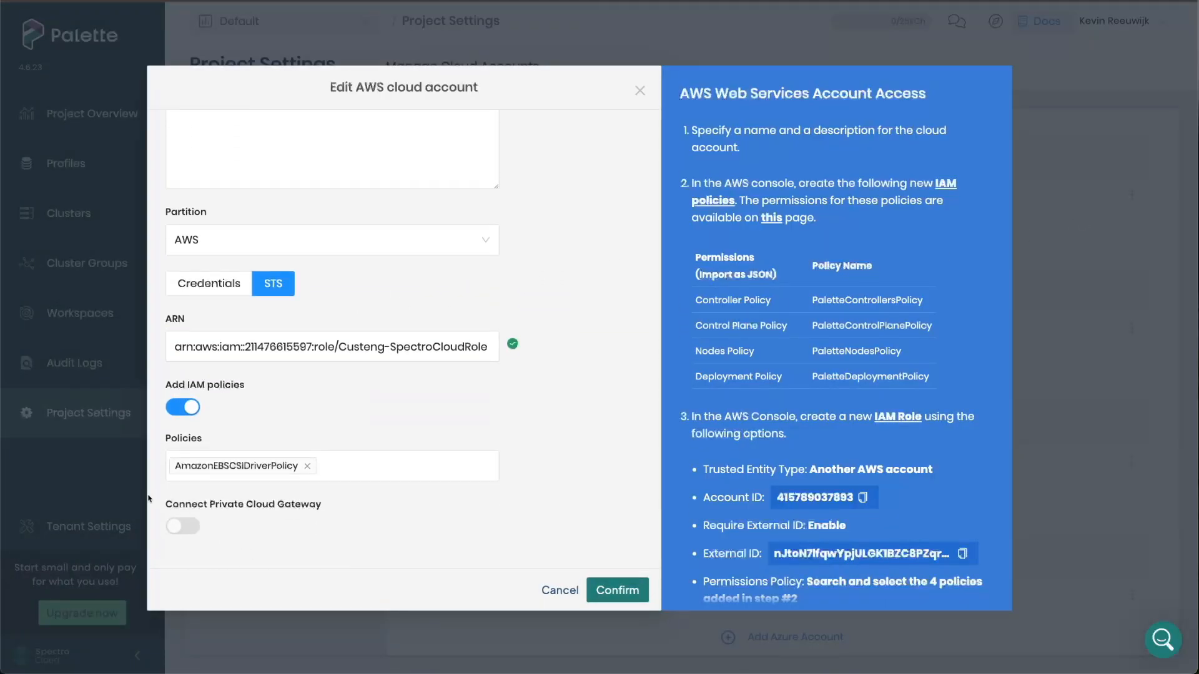
{"action": "left_click_drag", "start_coordinate": [158, 503], "coordinate": [327, 512]}
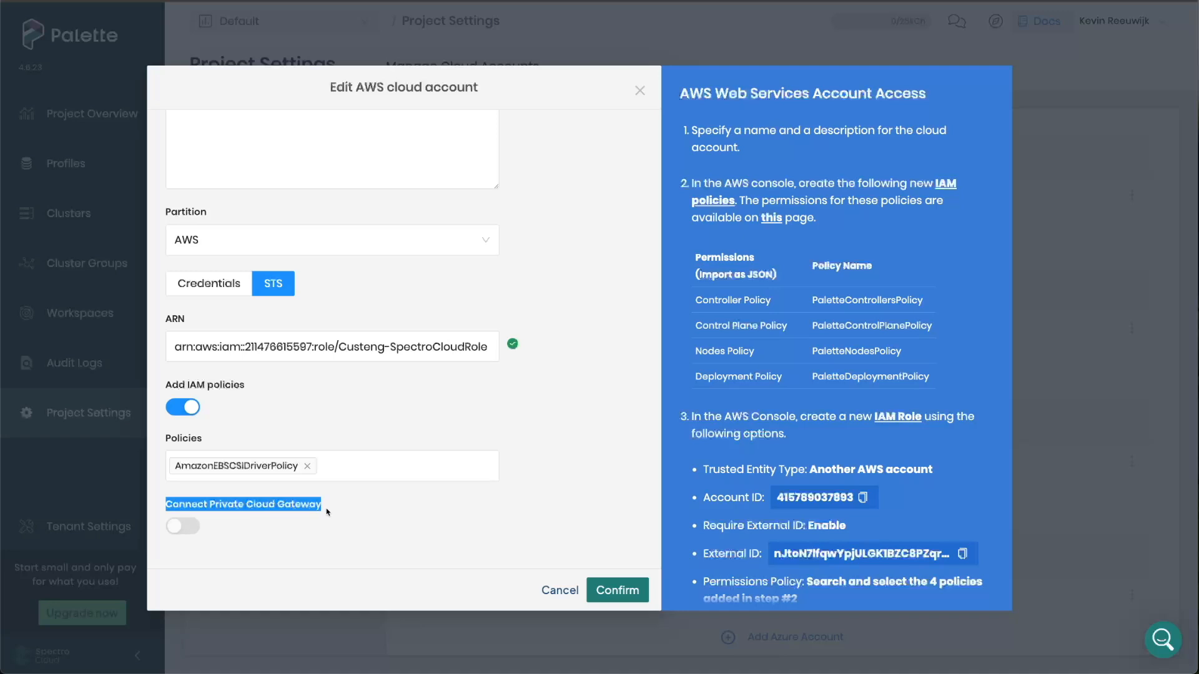
{"action": "left_click", "coordinate": [362, 513]}
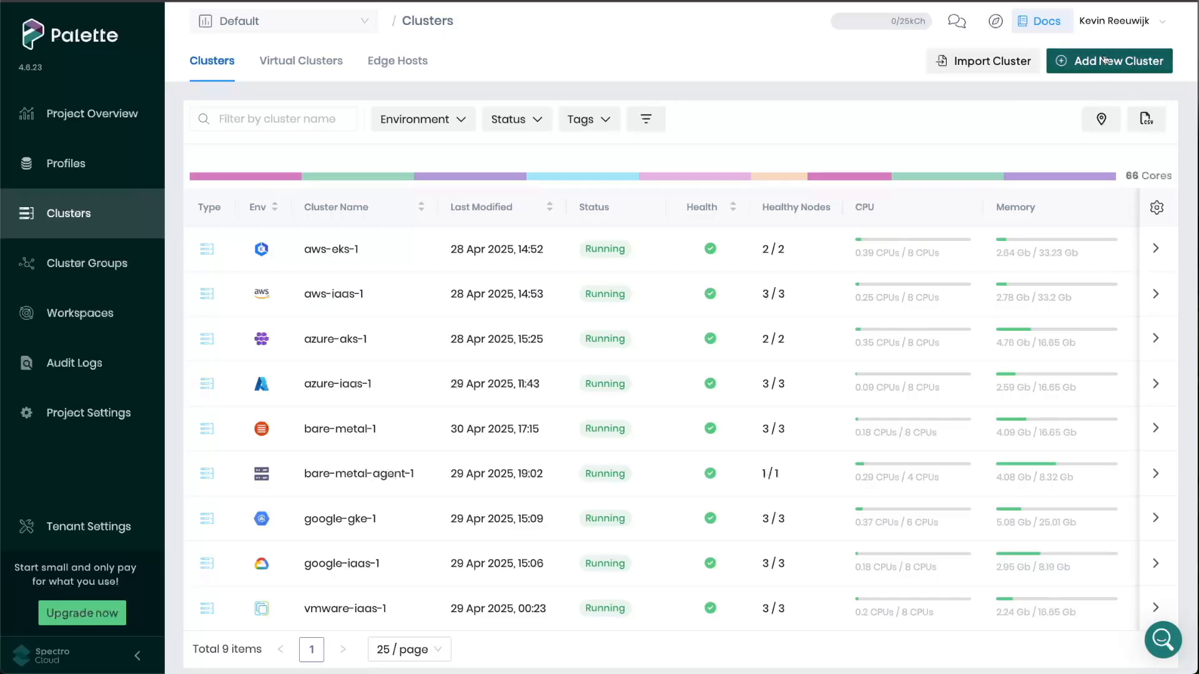
- Start configuring a new cluster of type Azure AKS
{"action": "left_click", "coordinate": [1105, 60]}
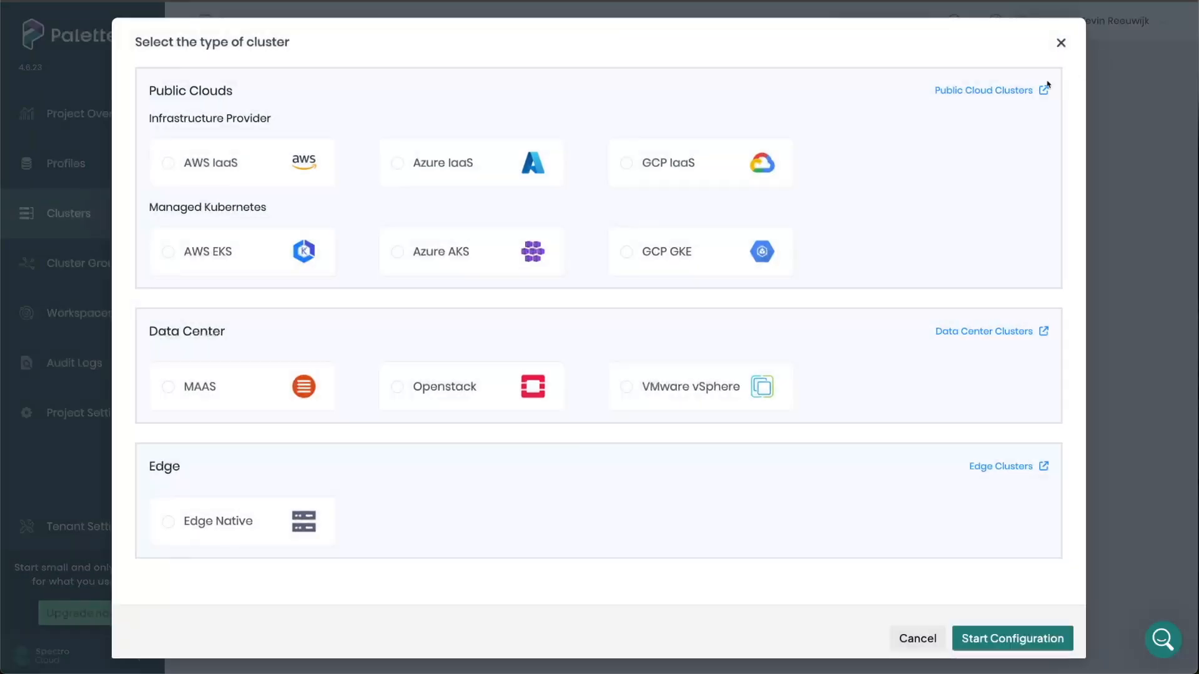
{"action": "left_click", "coordinate": [505, 258]}
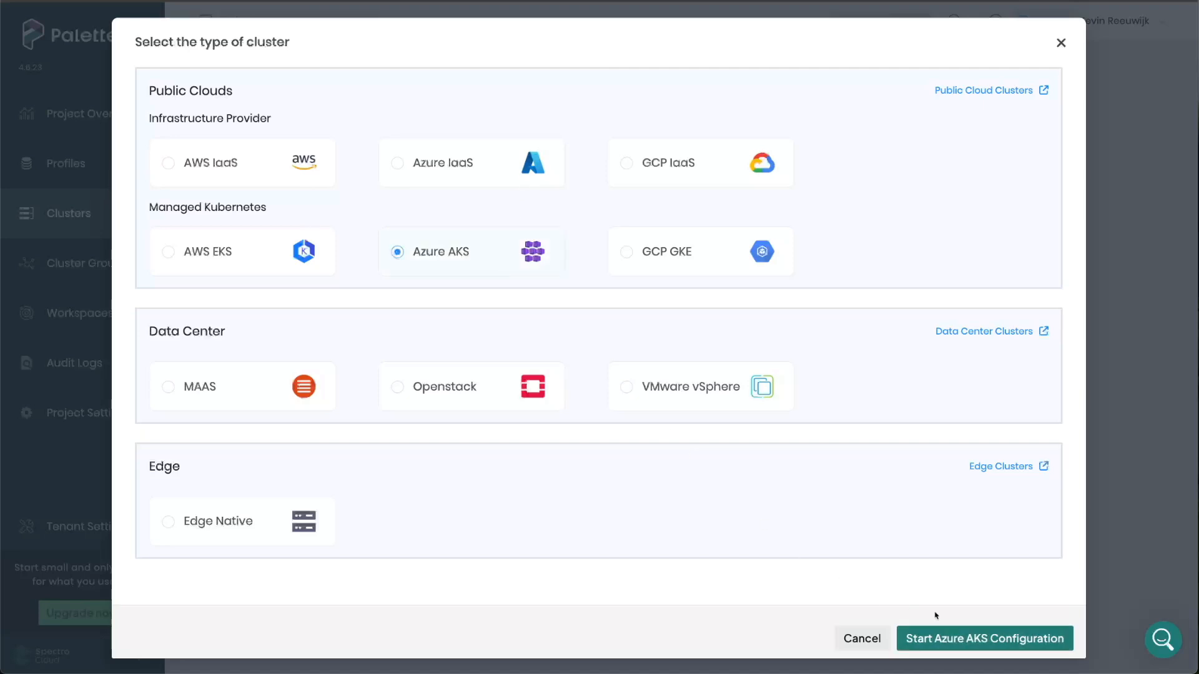
{"action": "left_click", "coordinate": [962, 637]}
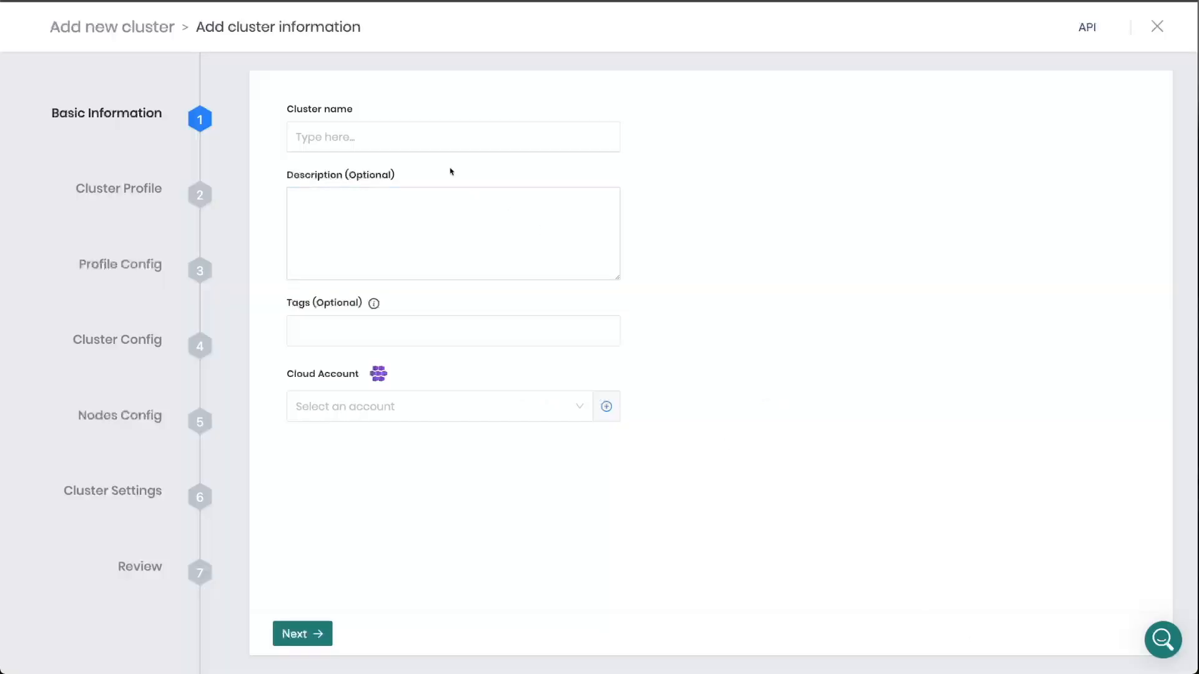
- Name the cluster azure-aks-2, assign the my-azure-subscription cloud account and proceed to the cluster profile stage
{"action": "left_click", "coordinate": [405, 134]}
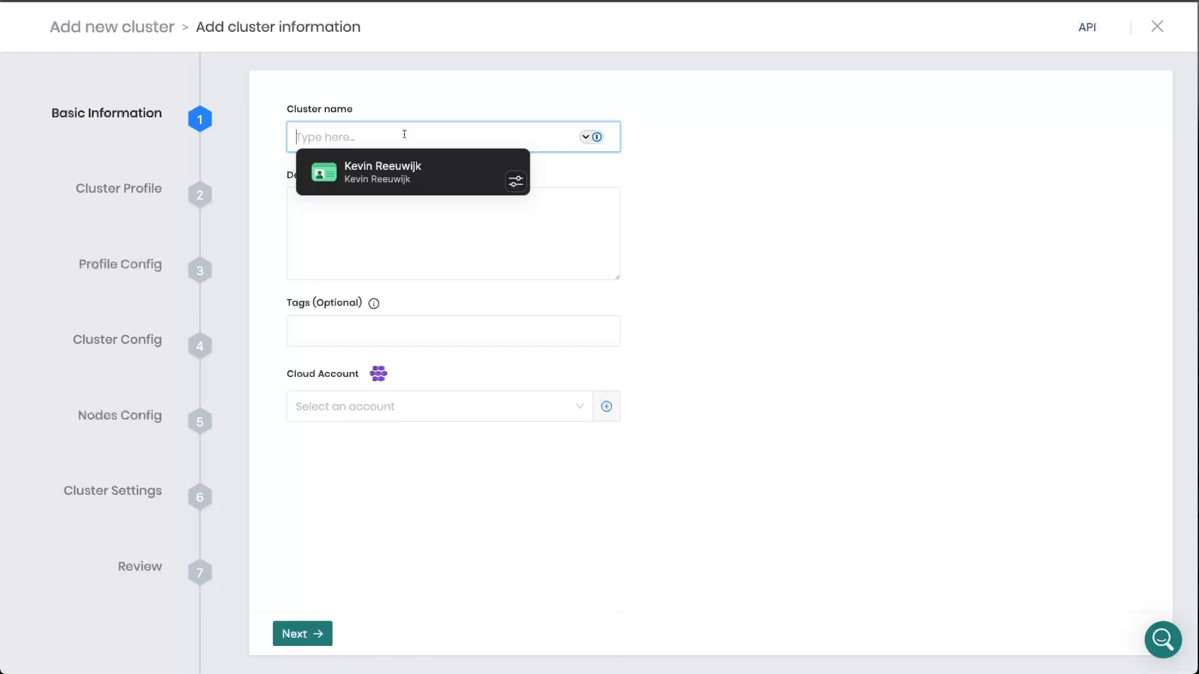
{"action": "type", "text": "azure-aks-2"}
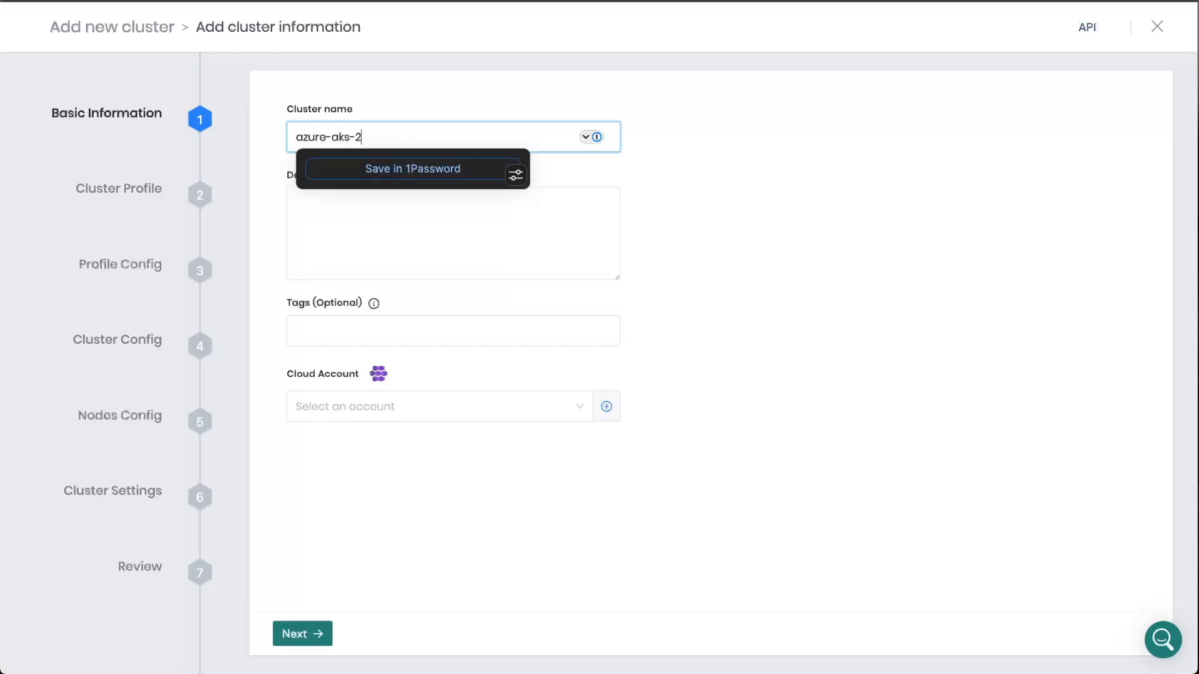
{"action": "left_click", "coordinate": [478, 434]}
{"action": "left_click", "coordinate": [427, 412]}
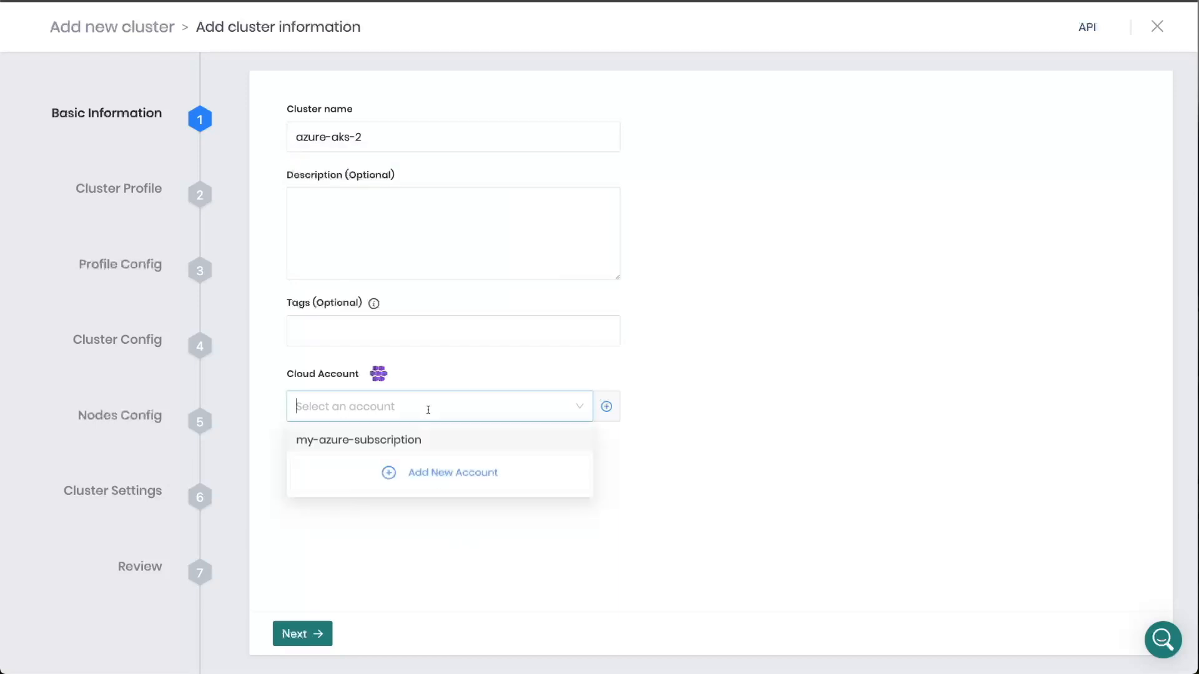
{"action": "left_click", "coordinate": [416, 445]}
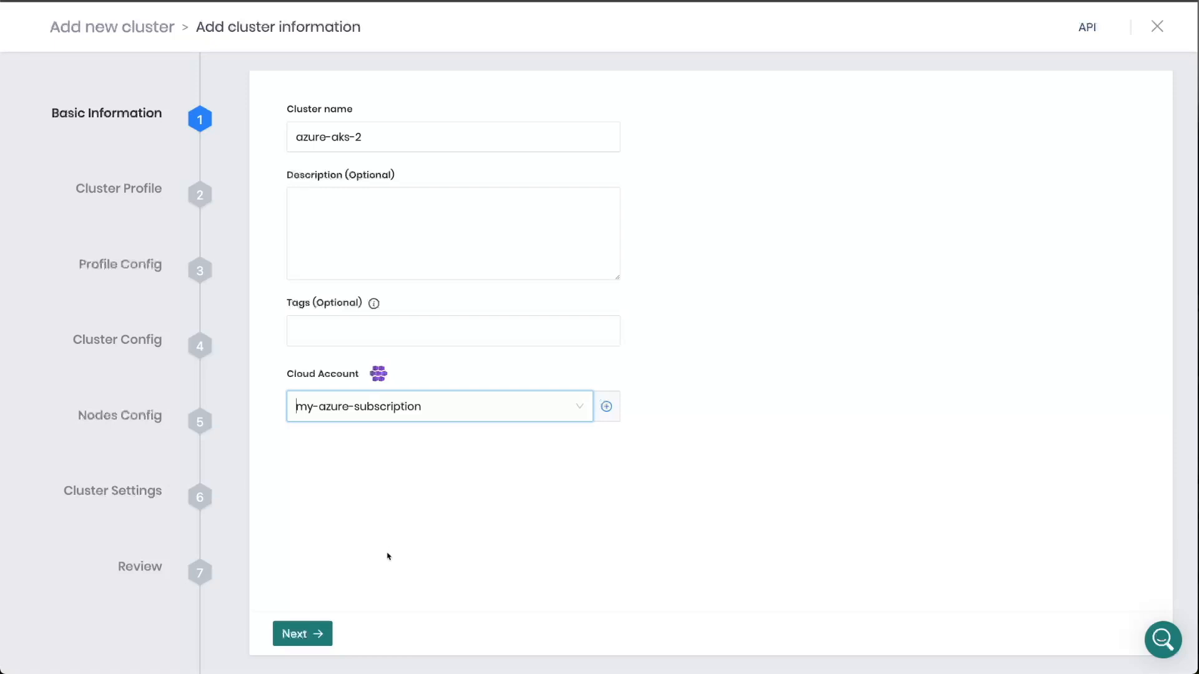
{"action": "left_click", "coordinate": [329, 632]}
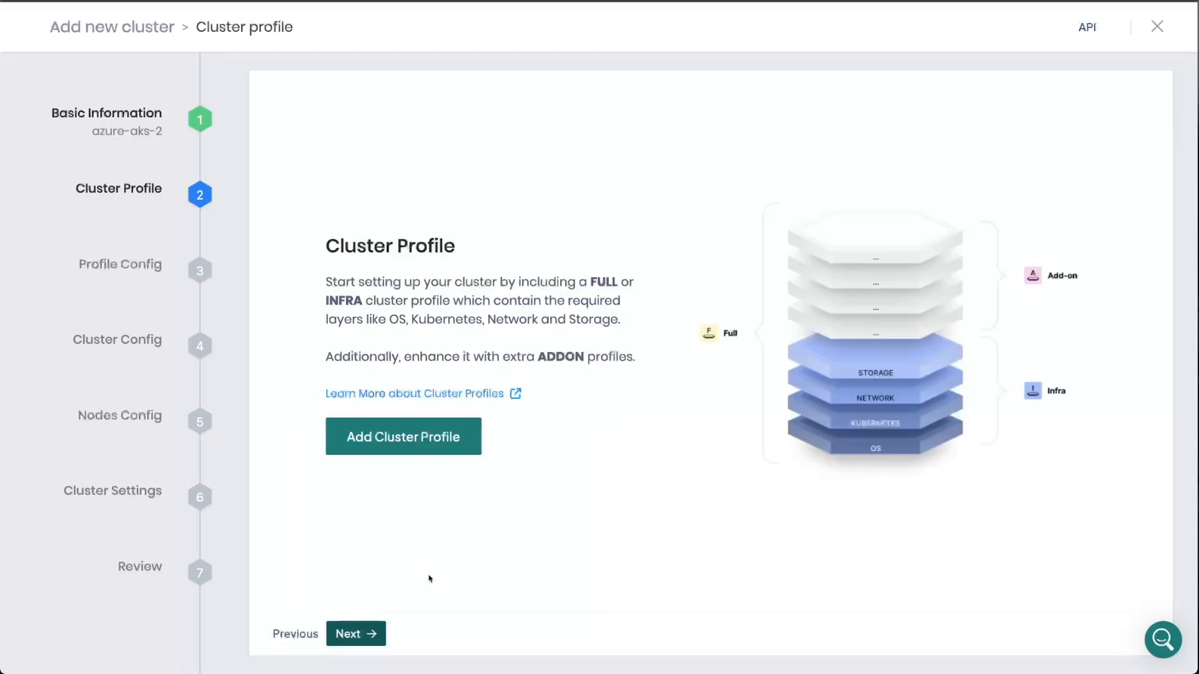
- Add the Azure AKS infrastructure profile to the cluster
{"action": "left_click", "coordinate": [425, 436]}
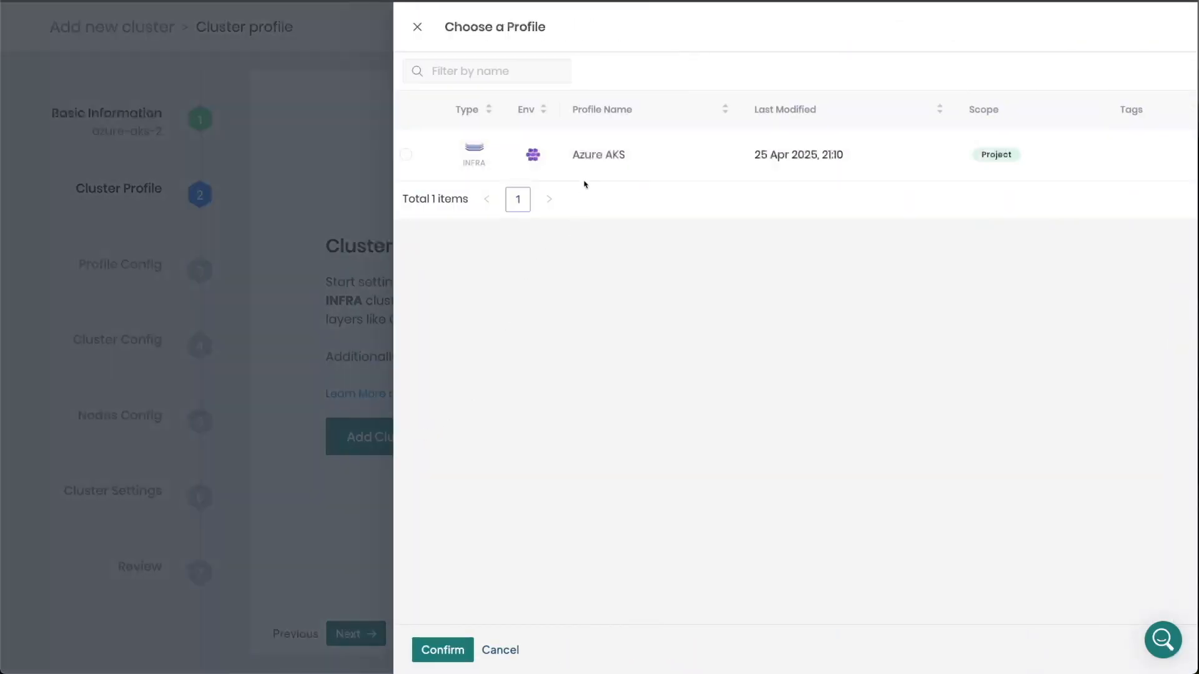
{"action": "left_click", "coordinate": [583, 177]}
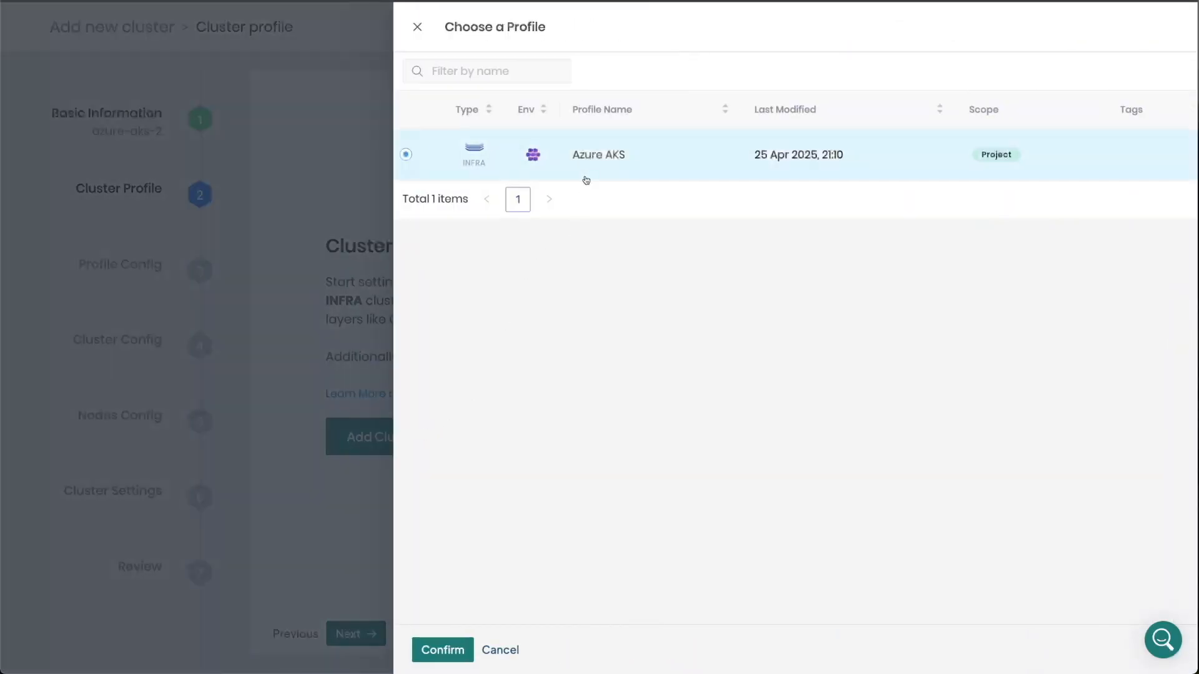
{"action": "left_click", "coordinate": [444, 650]}
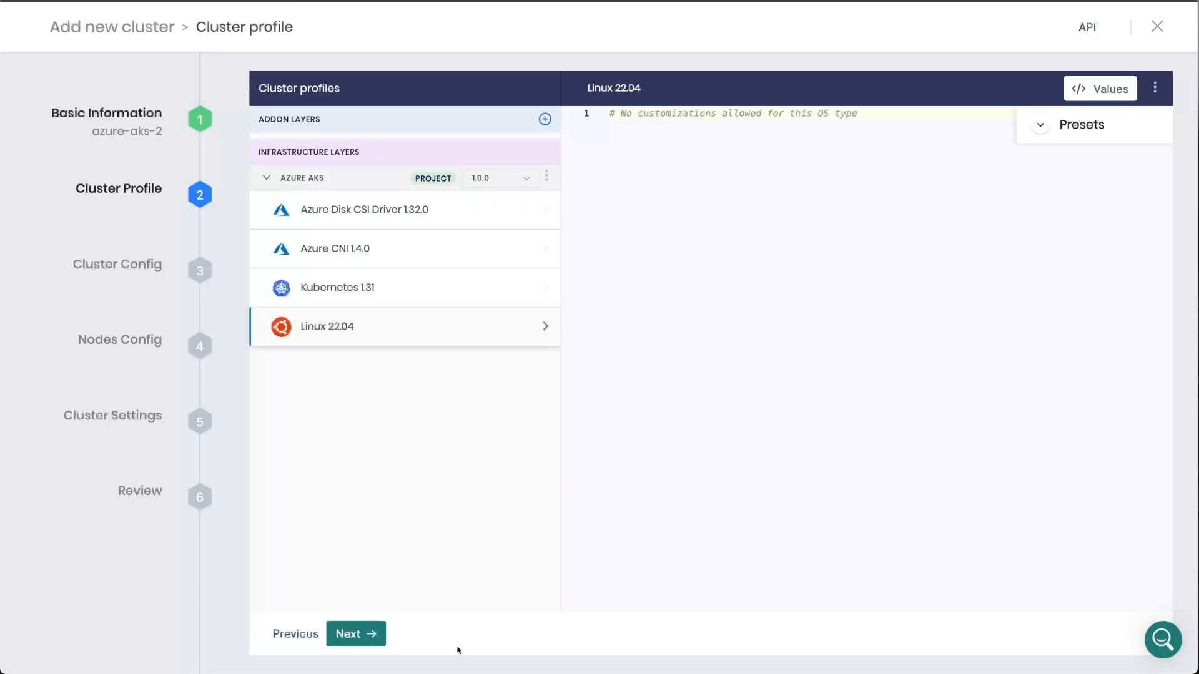
- Add the Core Middleware and My Application add-on profiles to the cluster and continue to the profile configuration
{"action": "left_click", "coordinate": [544, 119]}
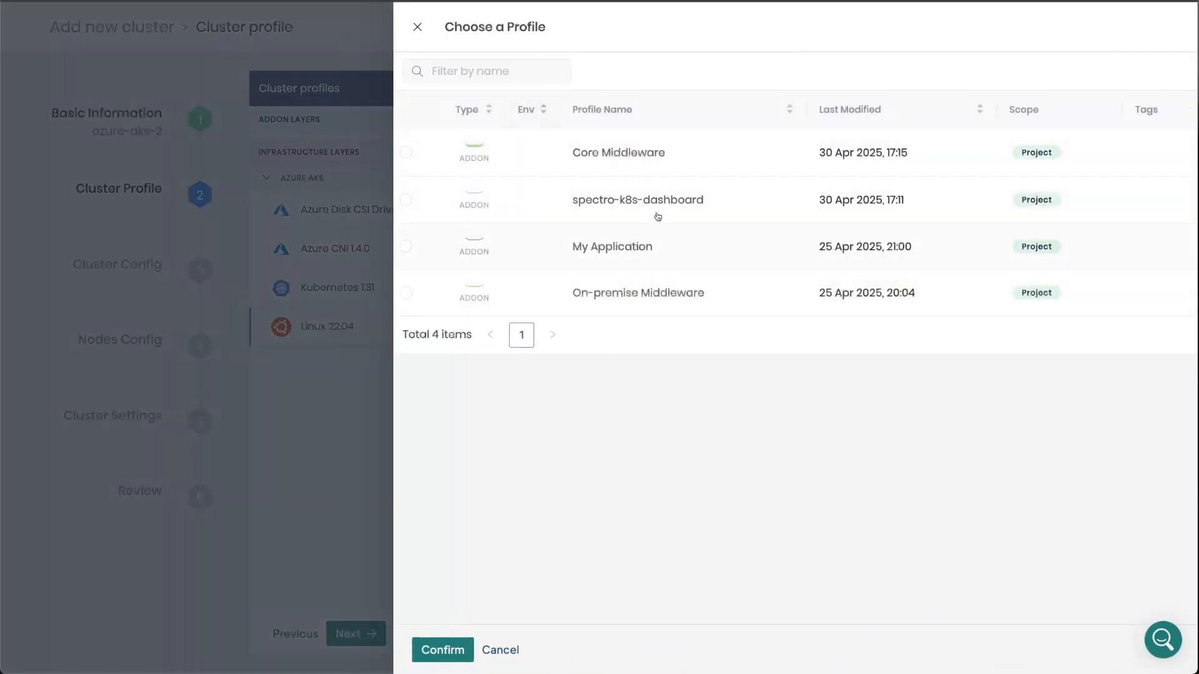
{"action": "left_click", "coordinate": [677, 162]}
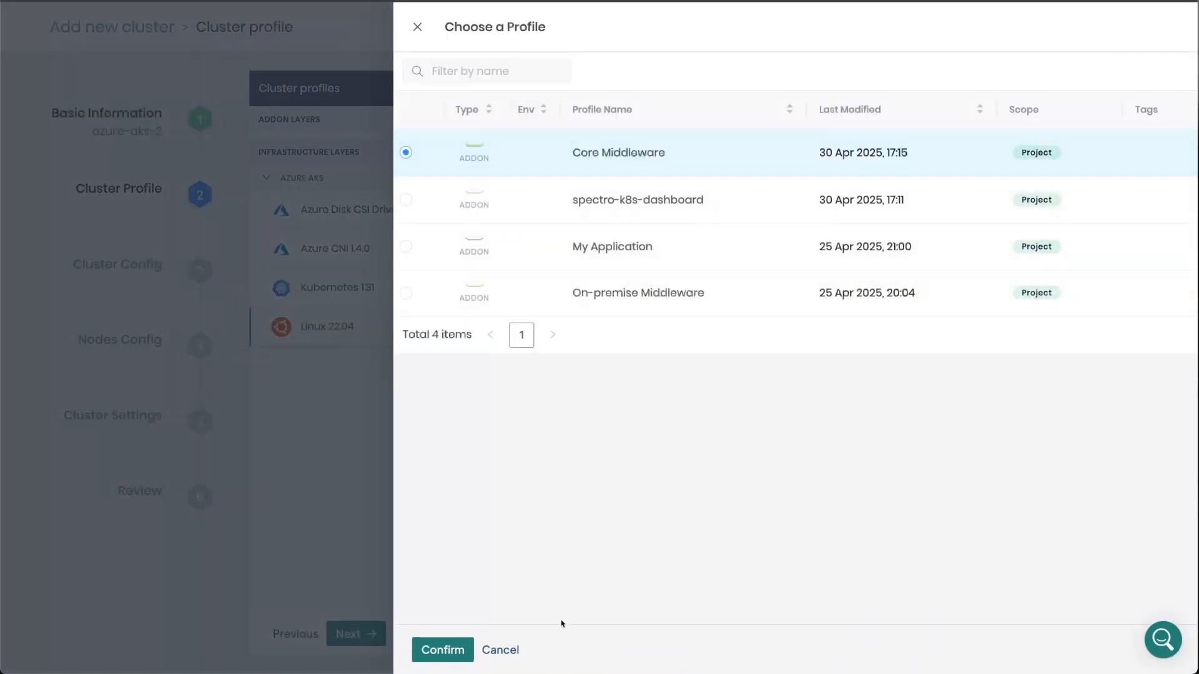
{"action": "left_click", "coordinate": [465, 650]}
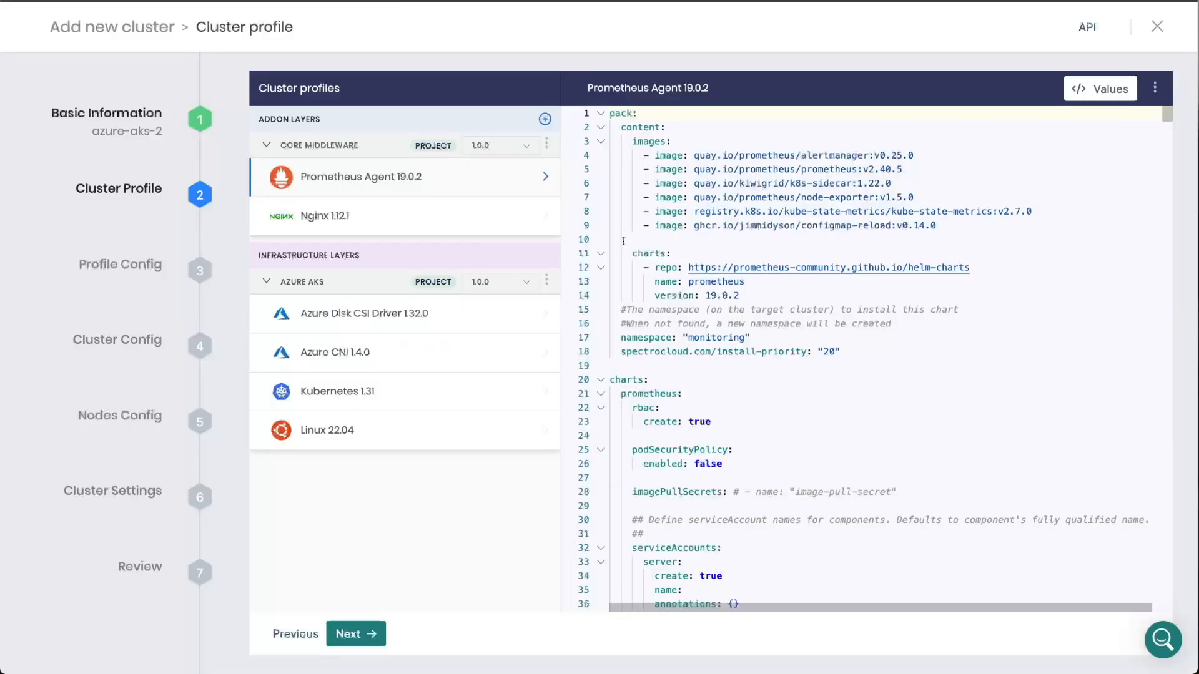
{"action": "left_click", "coordinate": [545, 118]}
{"action": "left_click", "coordinate": [690, 253]}
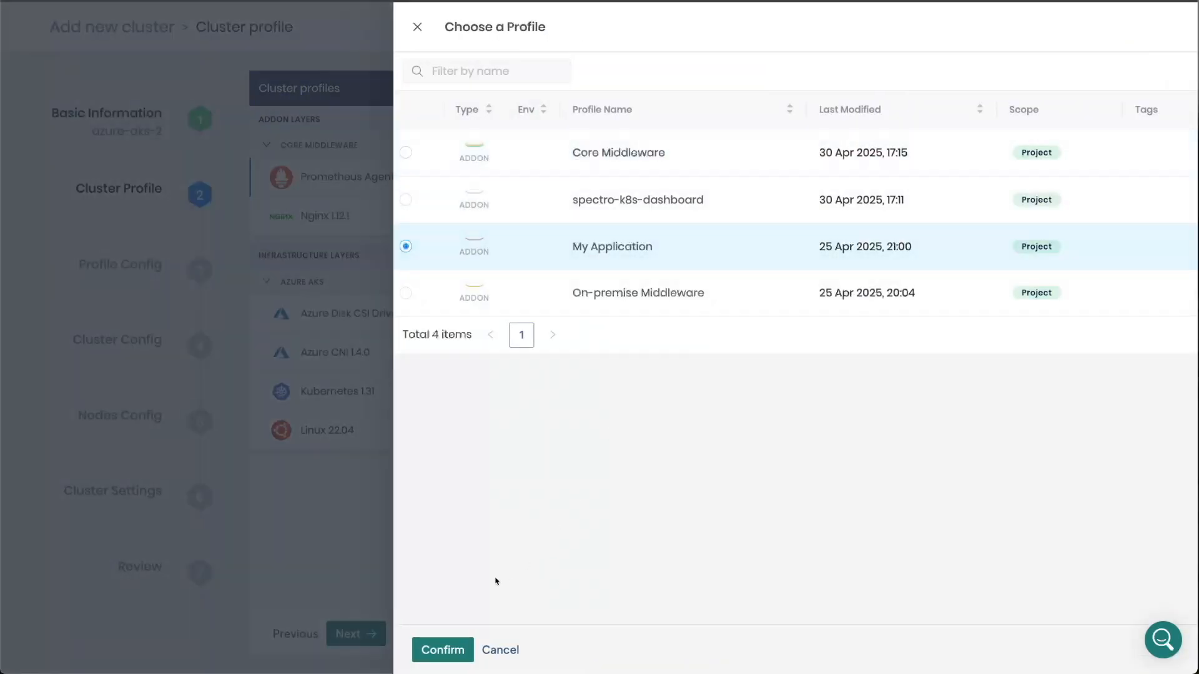
{"action": "left_click", "coordinate": [441, 650]}
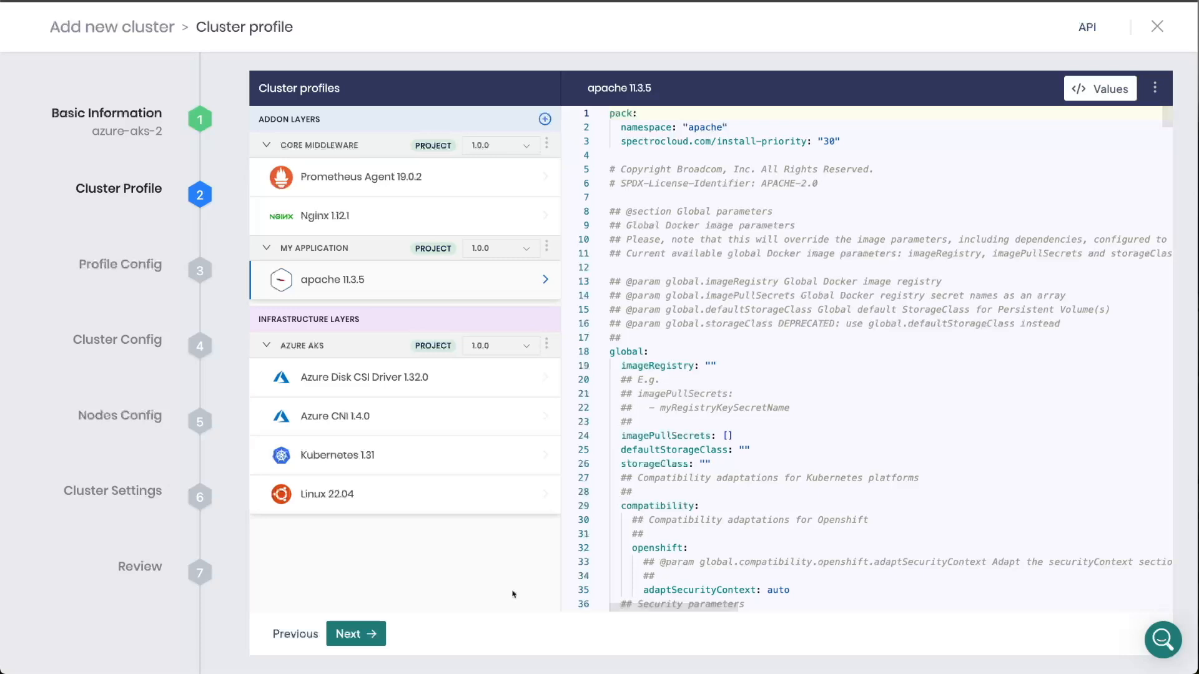
{"action": "left_click", "coordinate": [368, 636]}
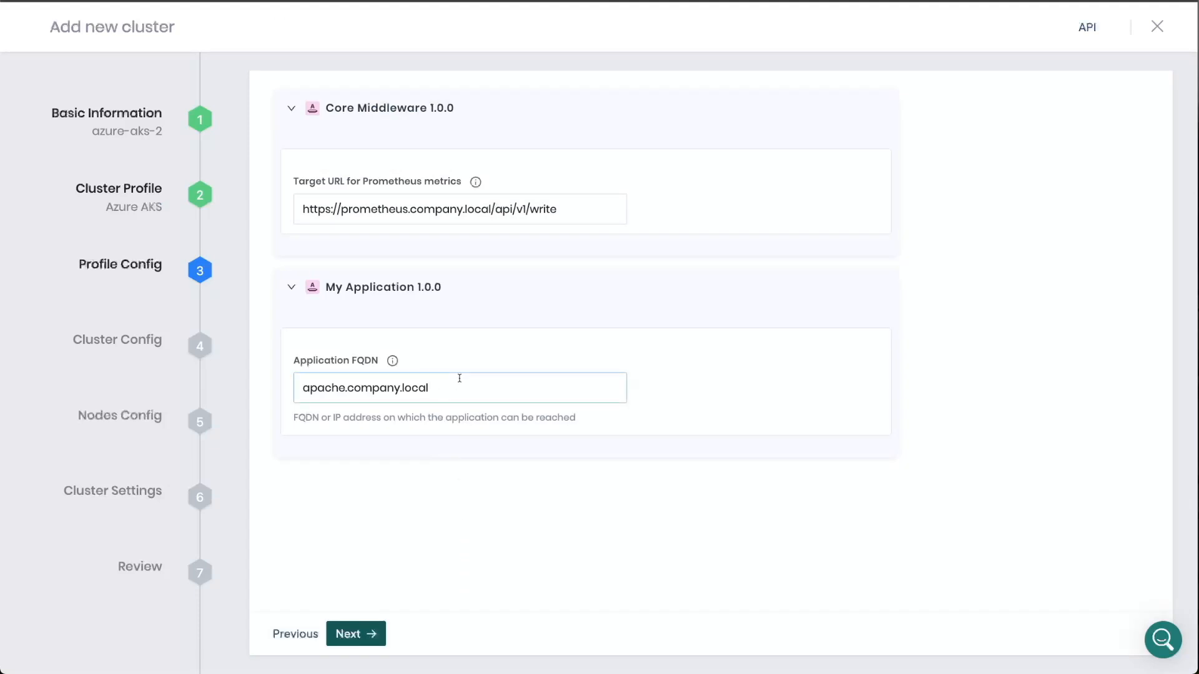
- Set My Application's Application FQDN to apache-demo.spectrodemos.com and continue to the cluster configuration
{"action": "left_click", "coordinate": [302, 384]}
{"action": "key", "text": "ctrl+a"}
{"action": "type", "text": "a"}
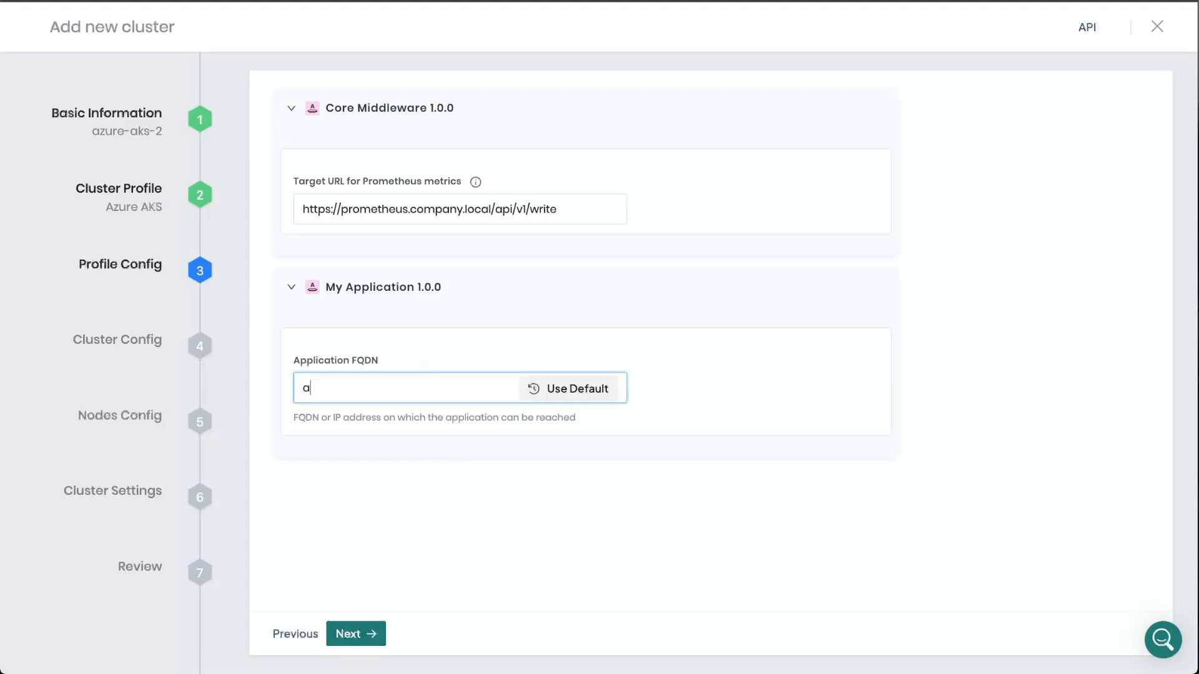
{"action": "type", "text": "pache-demo.spectrodemos.com"}
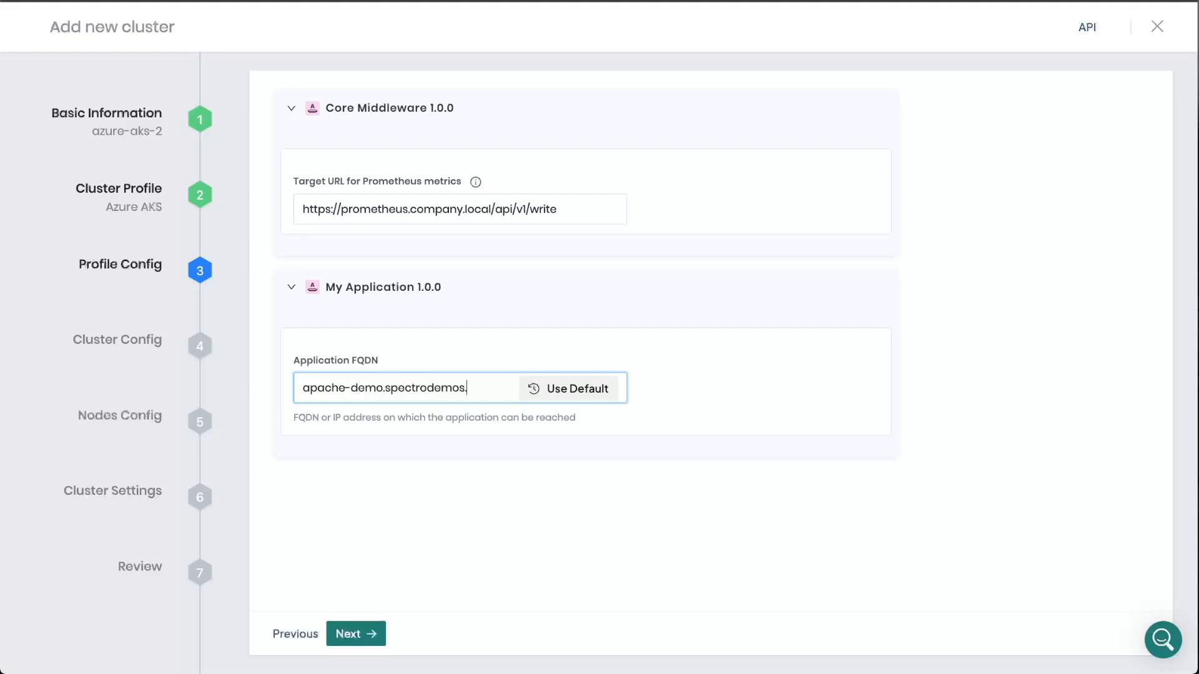
{"action": "left_click", "coordinate": [371, 635]}
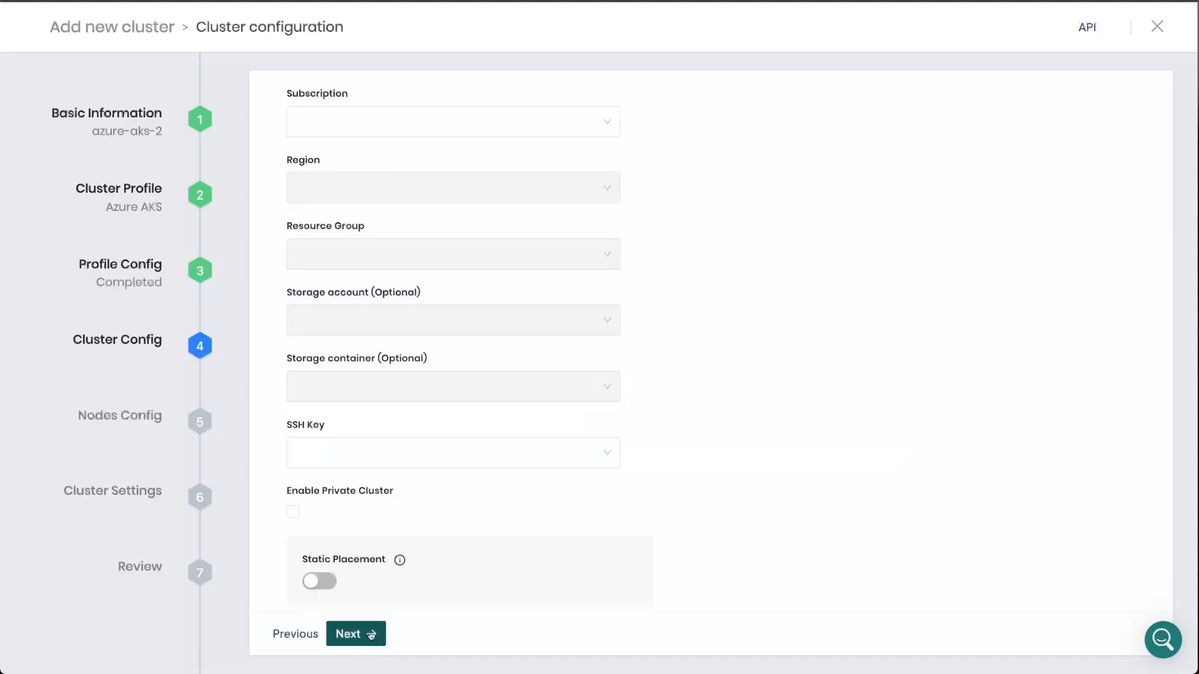
- Set the cluster's subscription to CustEng, region to West US 3 and resource group to training-vmo-west-us3
{"action": "left_click", "coordinate": [486, 120]}
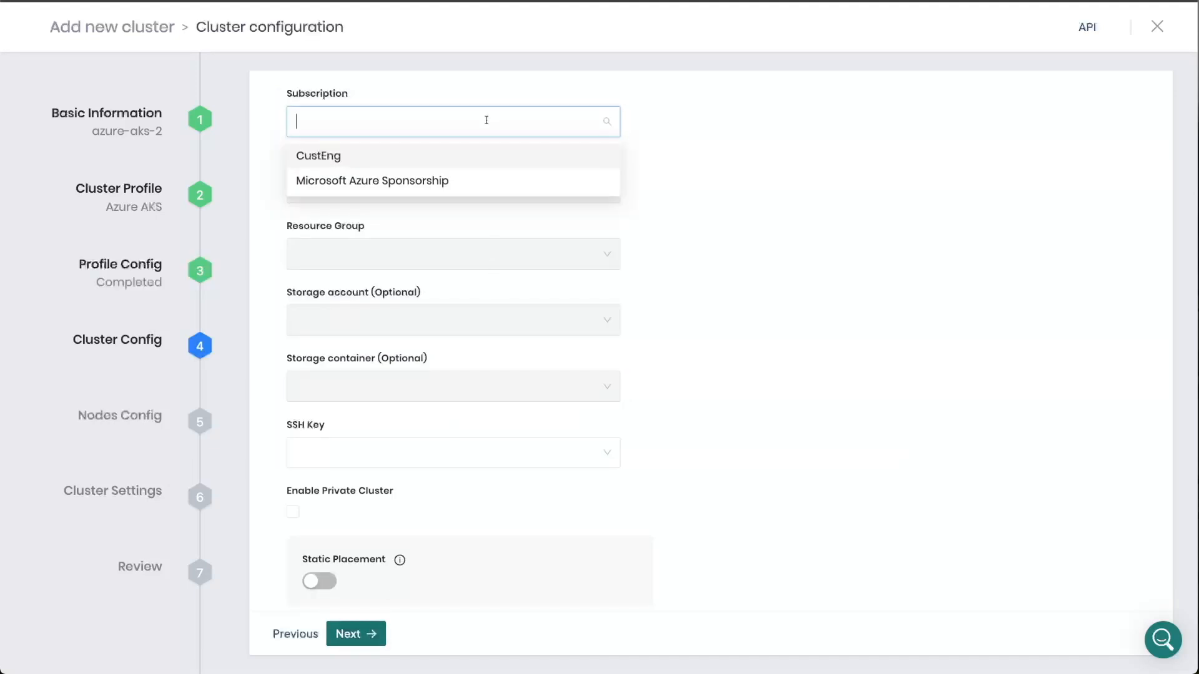
{"action": "left_click", "coordinate": [479, 162]}
{"action": "left_click", "coordinate": [398, 196]}
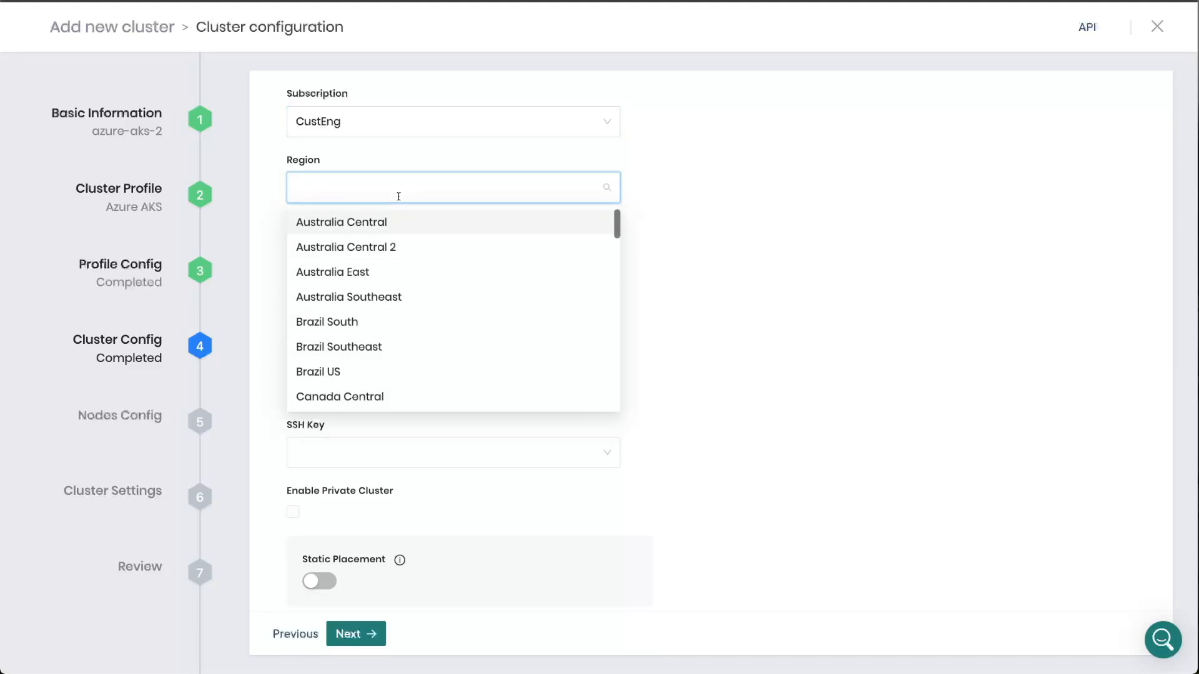
{"action": "type", "text": "us w"}
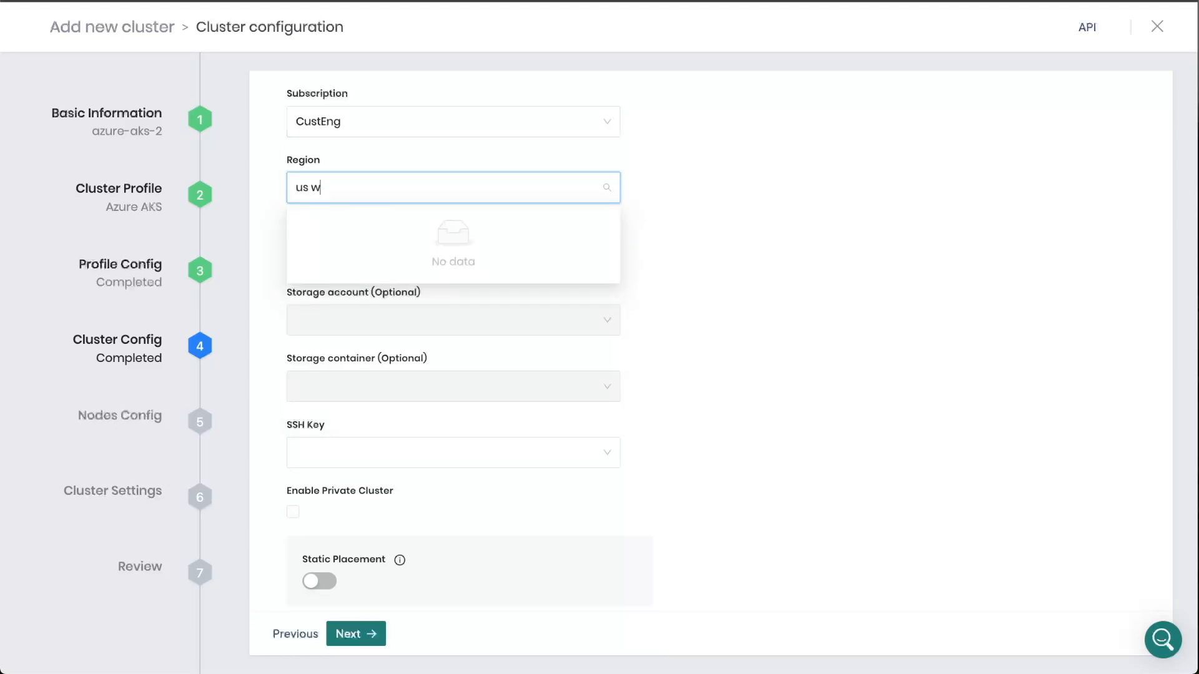
{"action": "key", "text": "BackSpace"}
{"action": "key", "text": "BackSpace"}
{"action": "left_click", "coordinate": [393, 270]}
{"action": "left_click", "coordinate": [391, 256]}
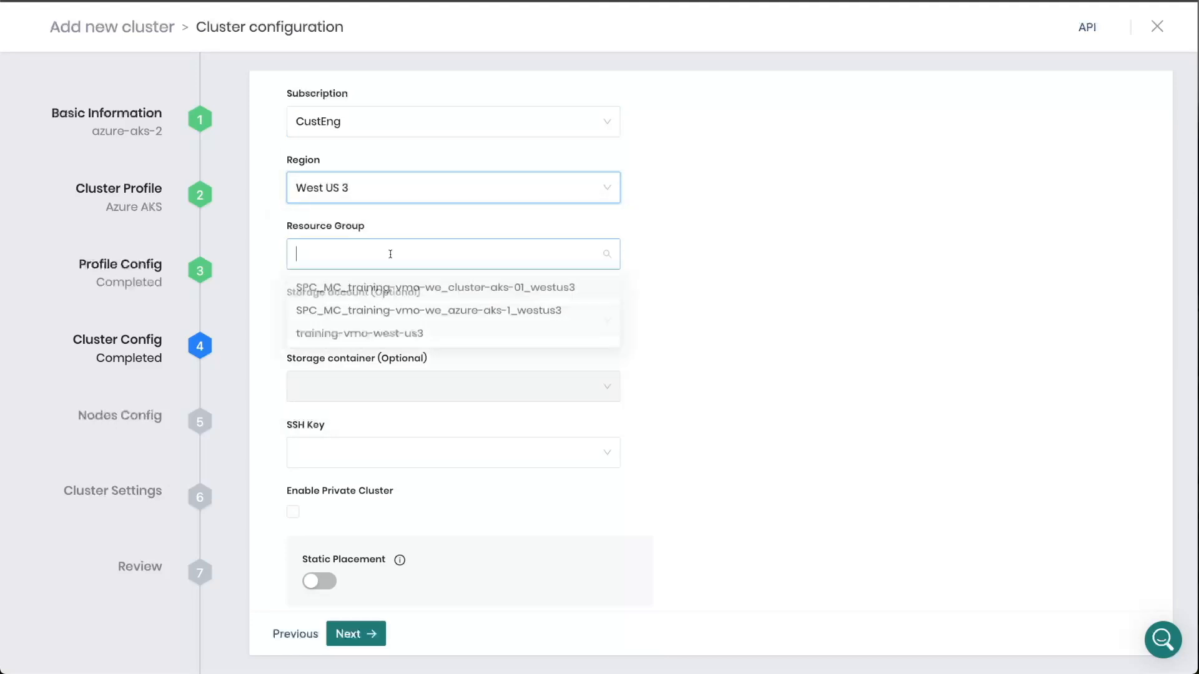
{"action": "left_click", "coordinate": [396, 340]}
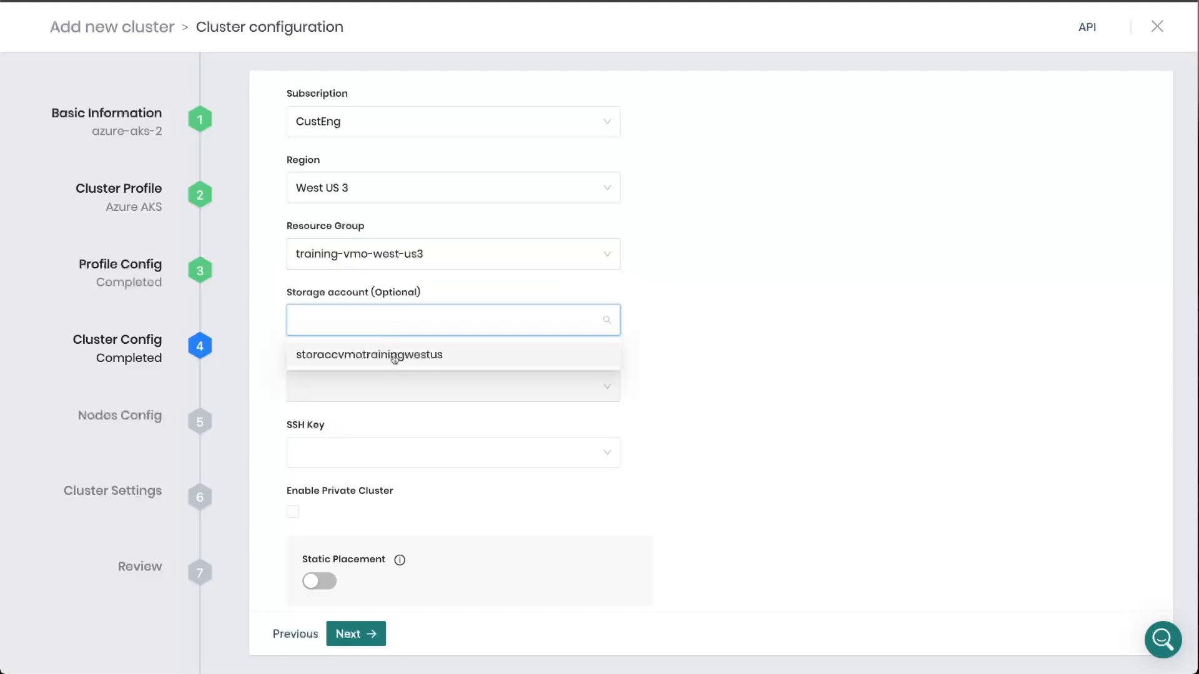
- Choose the storaccvmotrainingwestus storage account, the spectroimages storage container and the existing SSH key for the cluster
{"action": "left_click", "coordinate": [396, 353]}
{"action": "left_click", "coordinate": [394, 423]}
{"action": "left_click", "coordinate": [394, 451]}
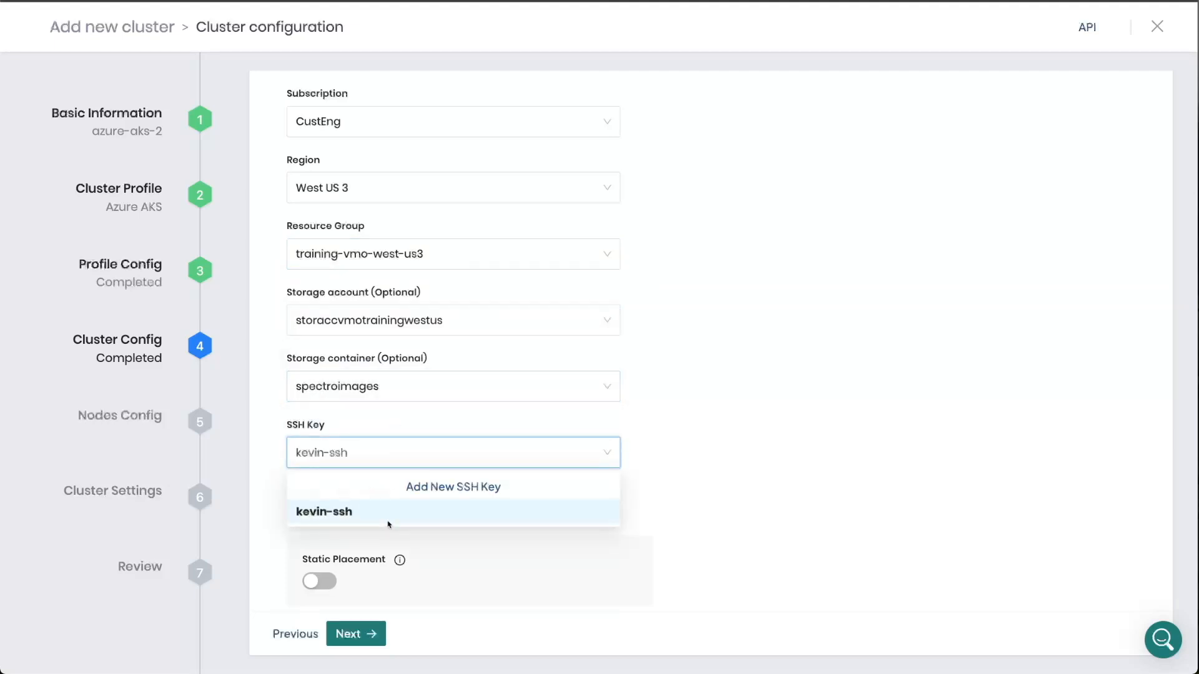
{"action": "left_click", "coordinate": [388, 514]}
- Enable static placement with network resource group training-vmo-west-us3 and virtual network vnet-vmo-training-private
{"action": "left_click", "coordinate": [319, 572]}
{"action": "scroll", "coordinate": [318, 577], "scroll_direction": "down", "scroll_amount": 5}
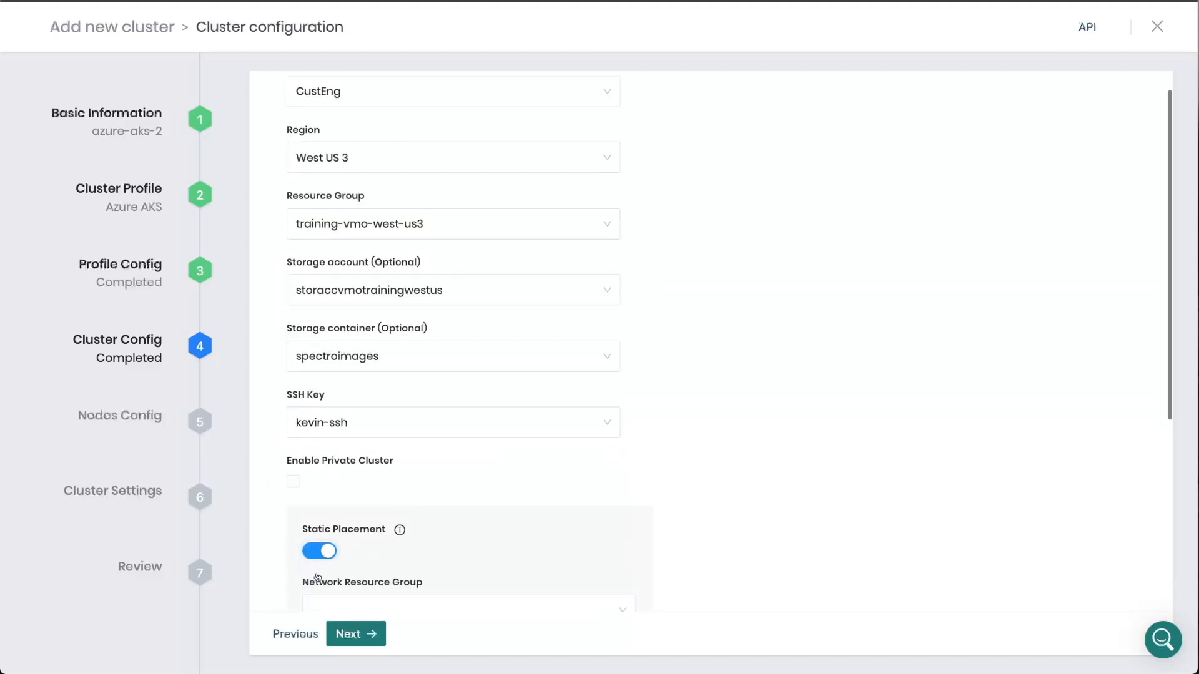
{"action": "left_click", "coordinate": [350, 298]}
{"action": "left_click", "coordinate": [383, 380]}
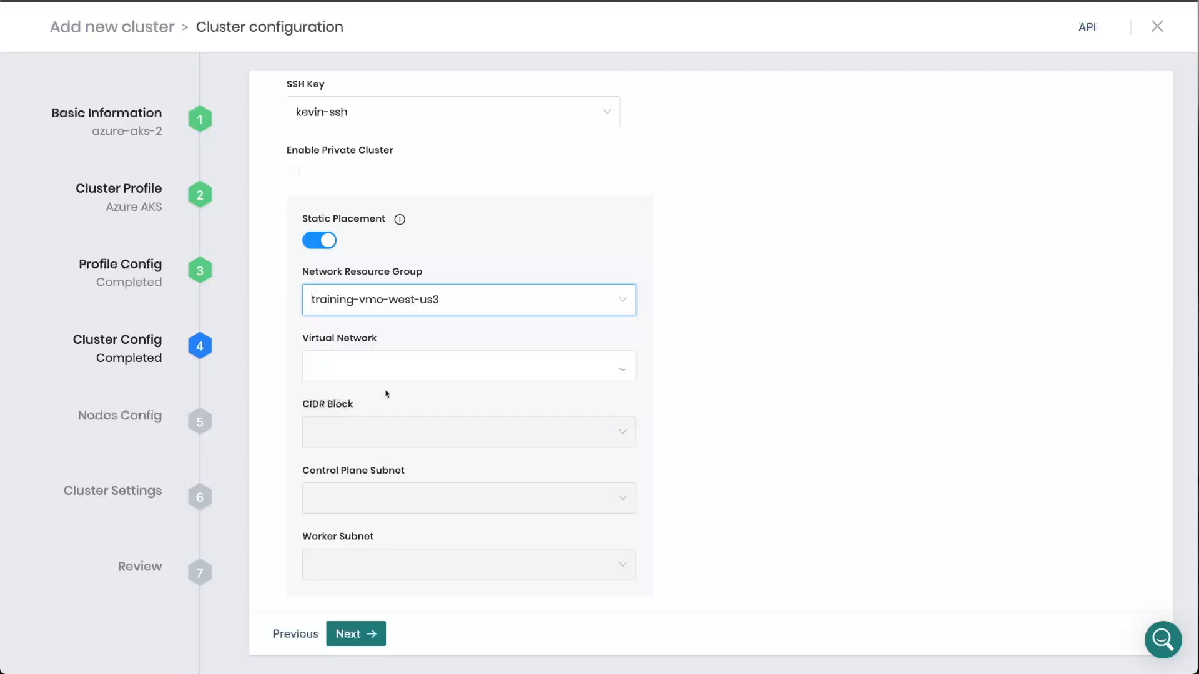
{"action": "left_click", "coordinate": [387, 366]}
{"action": "left_click", "coordinate": [392, 421]}
- Set the static placement's CIDR block to 10.0.0.0/16 and its control plane subnet to vmo-16
{"action": "left_click", "coordinate": [393, 434]}
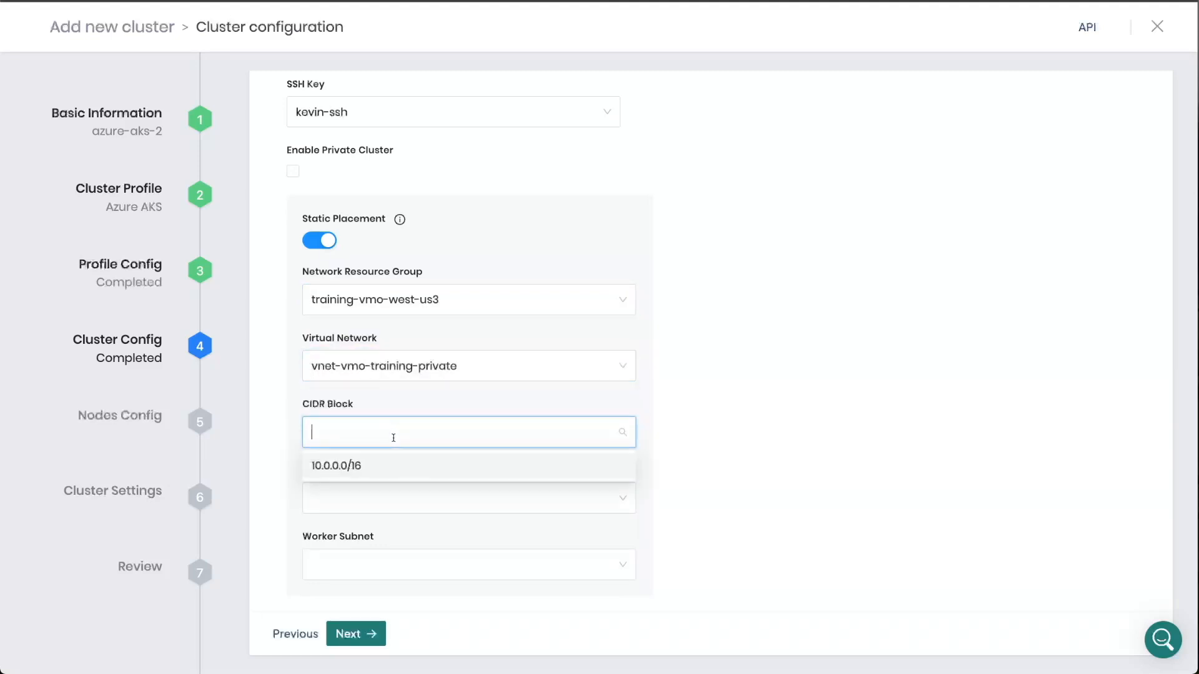
{"action": "left_click", "coordinate": [397, 466]}
{"action": "left_click", "coordinate": [398, 493]}
{"action": "left_click", "coordinate": [398, 465]}
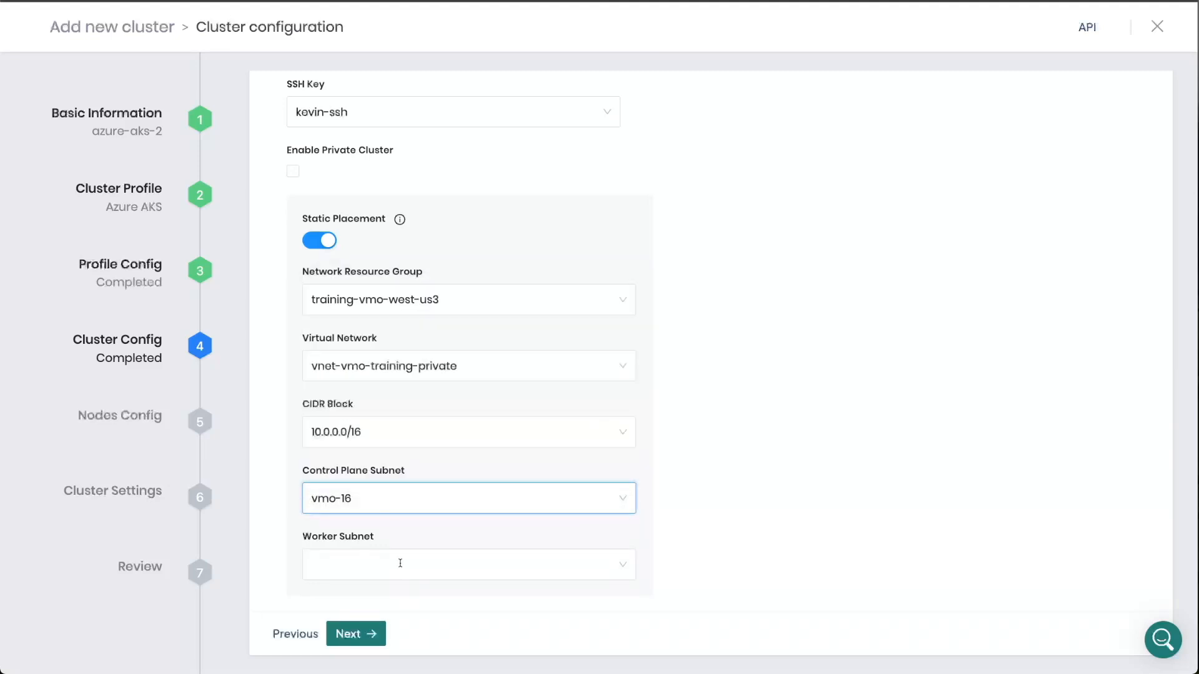
- Choose the worker subnet for the static placement and continue to the node pool configuration
{"action": "left_click", "coordinate": [396, 565]}
{"action": "left_click", "coordinate": [396, 530]}
{"action": "left_click", "coordinate": [355, 635]}
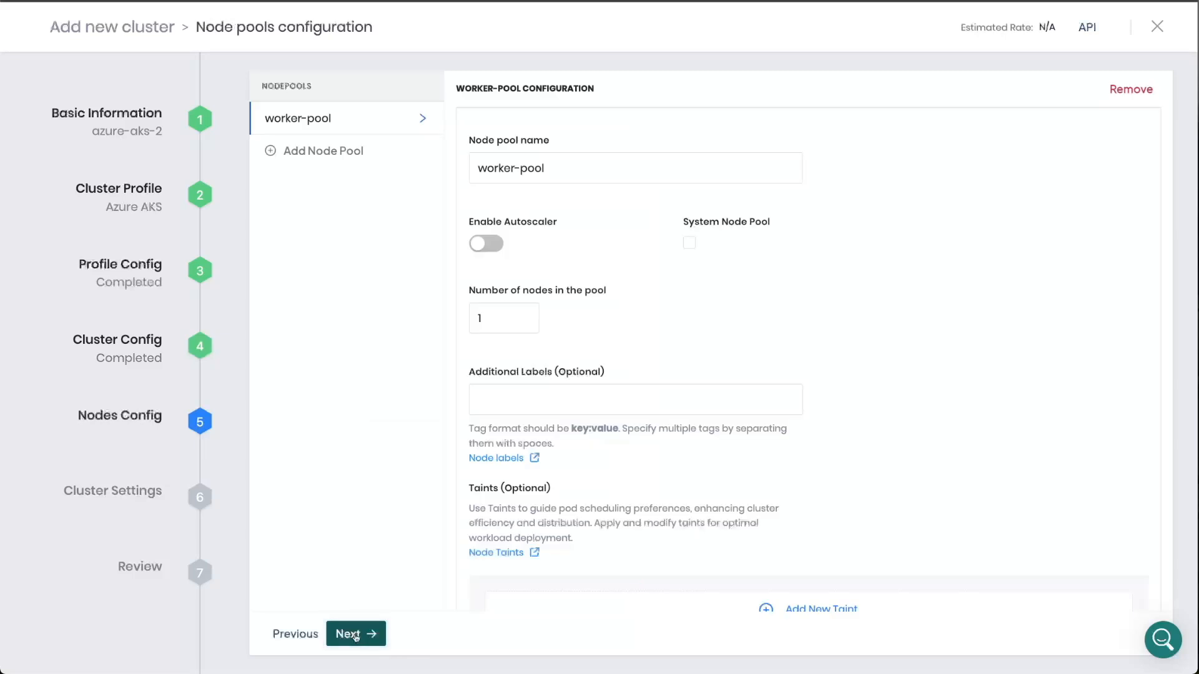
- Set the worker-pool to 2 nodes and make it a system node pool
{"action": "left_click", "coordinate": [530, 310]}
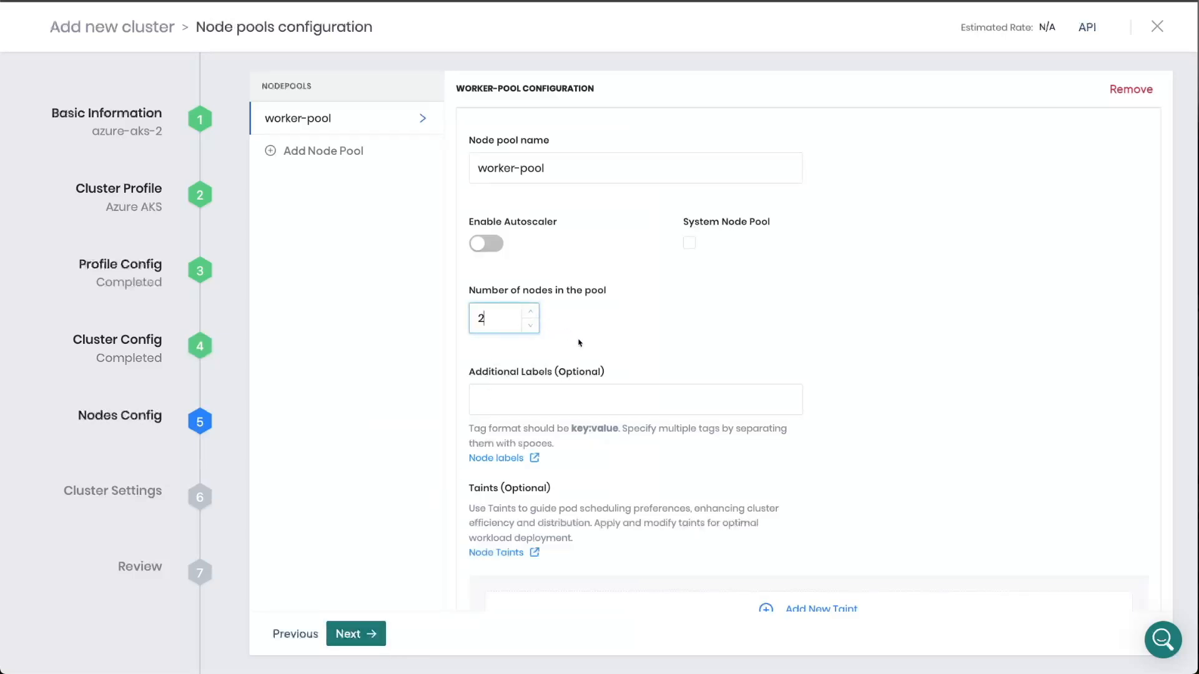
{"action": "left_click", "coordinate": [688, 243]}
- Give the worker-pool the Standard_F4s_v2 instance type and a Standard SSD LRS managed disk, and continue to the cluster settings
{"action": "scroll", "coordinate": [650, 339], "scroll_direction": "down", "scroll_amount": 2}
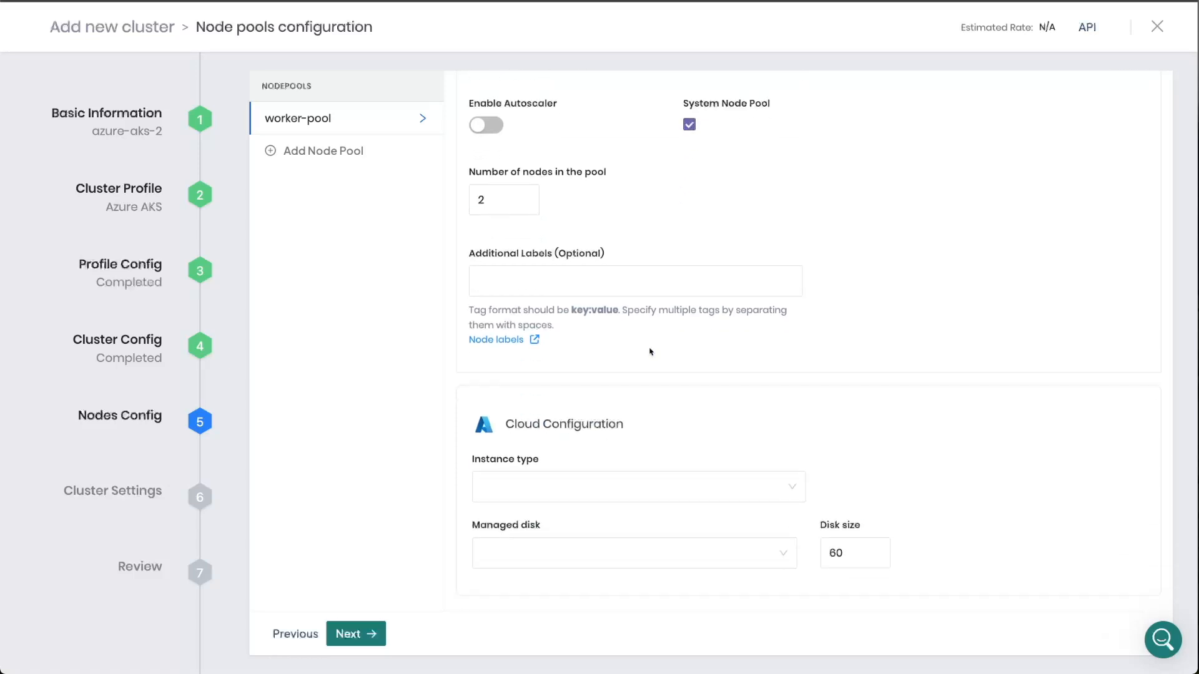
{"action": "left_click", "coordinate": [593, 481]}
{"action": "type", "text": "f4"}
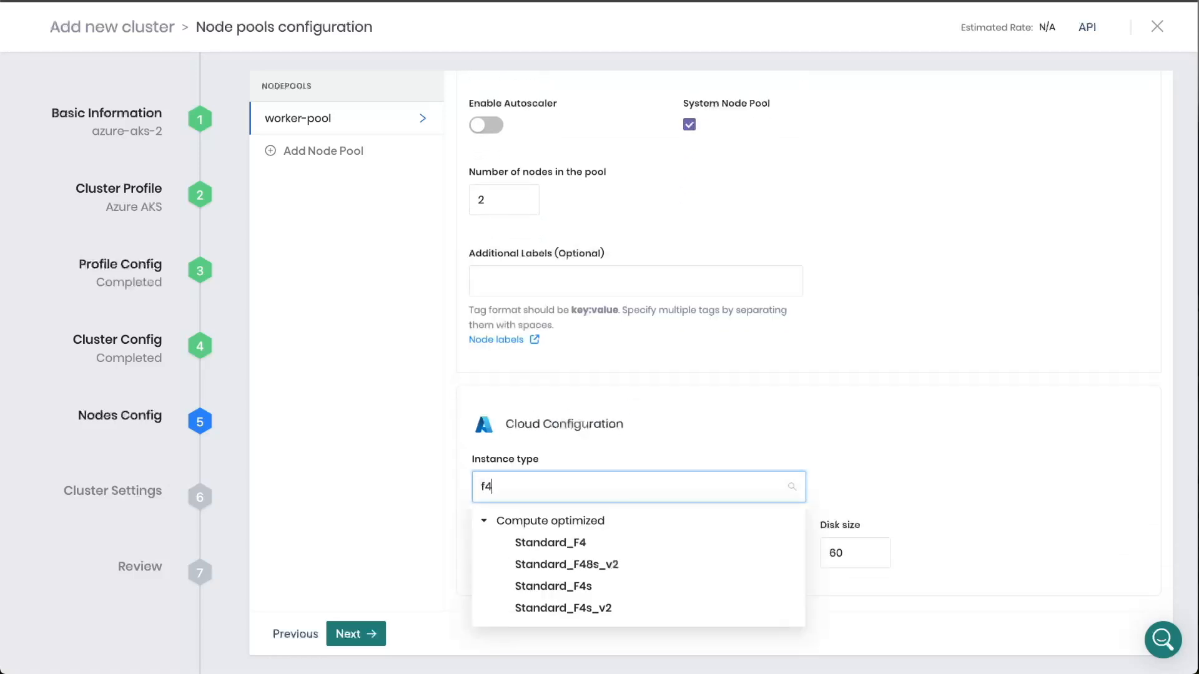
{"action": "type", "text": "s"}
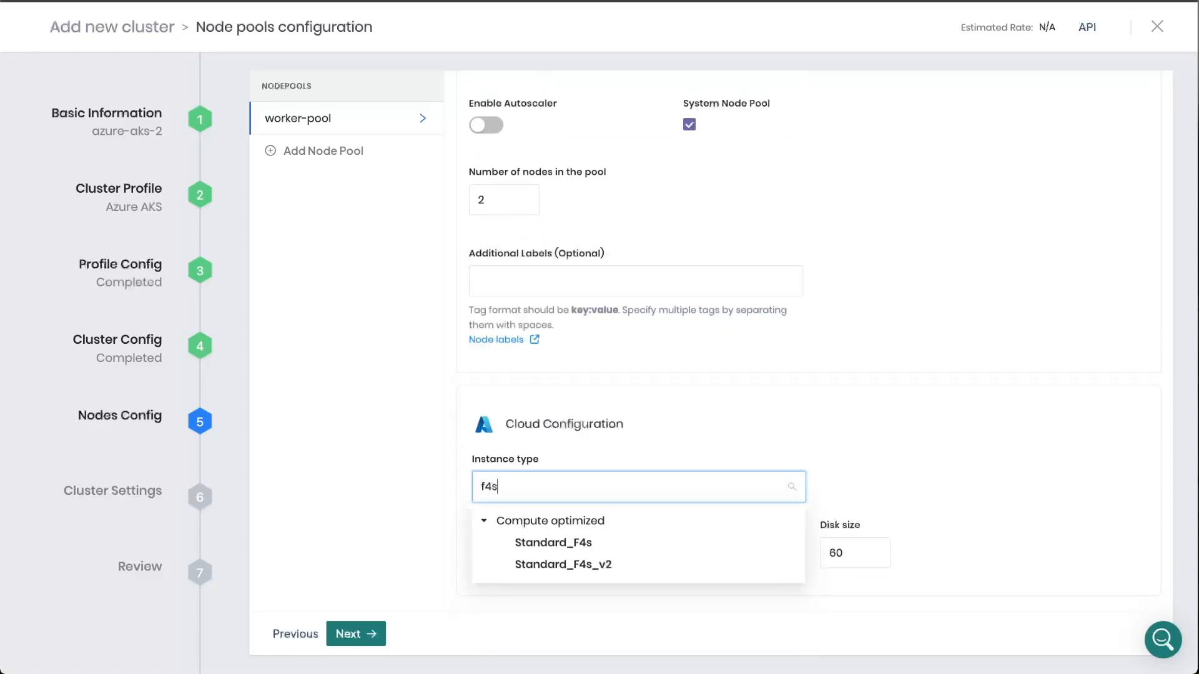
{"action": "left_click", "coordinate": [606, 565]}
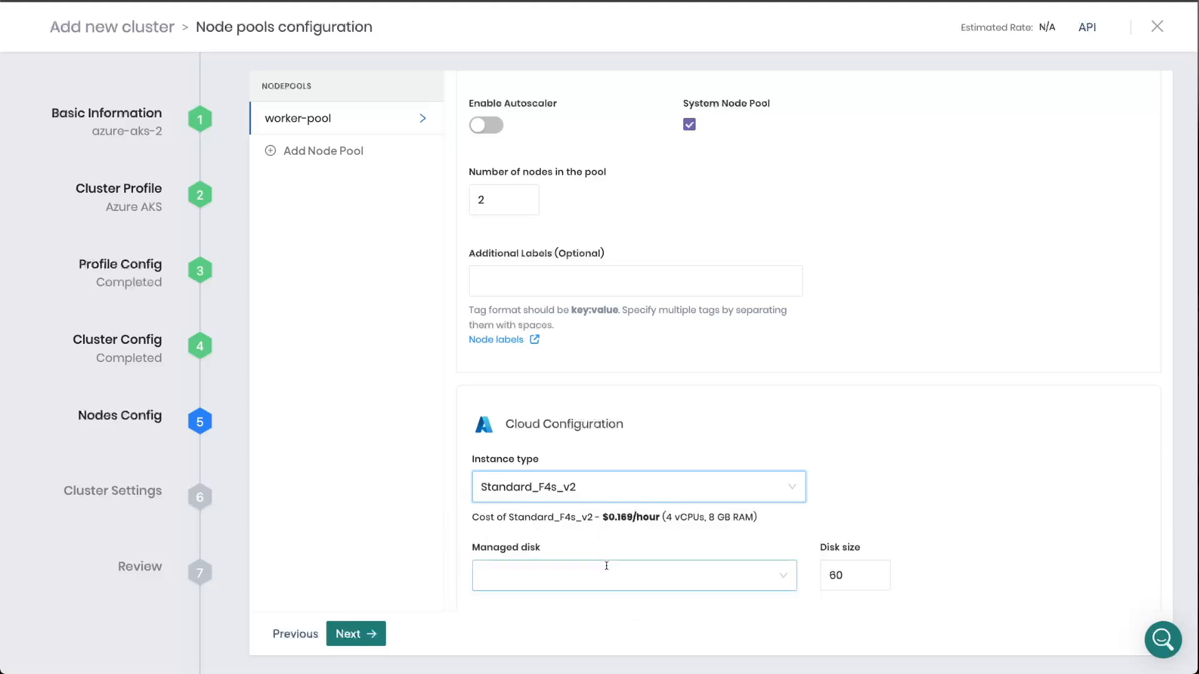
{"action": "left_click", "coordinate": [607, 568]}
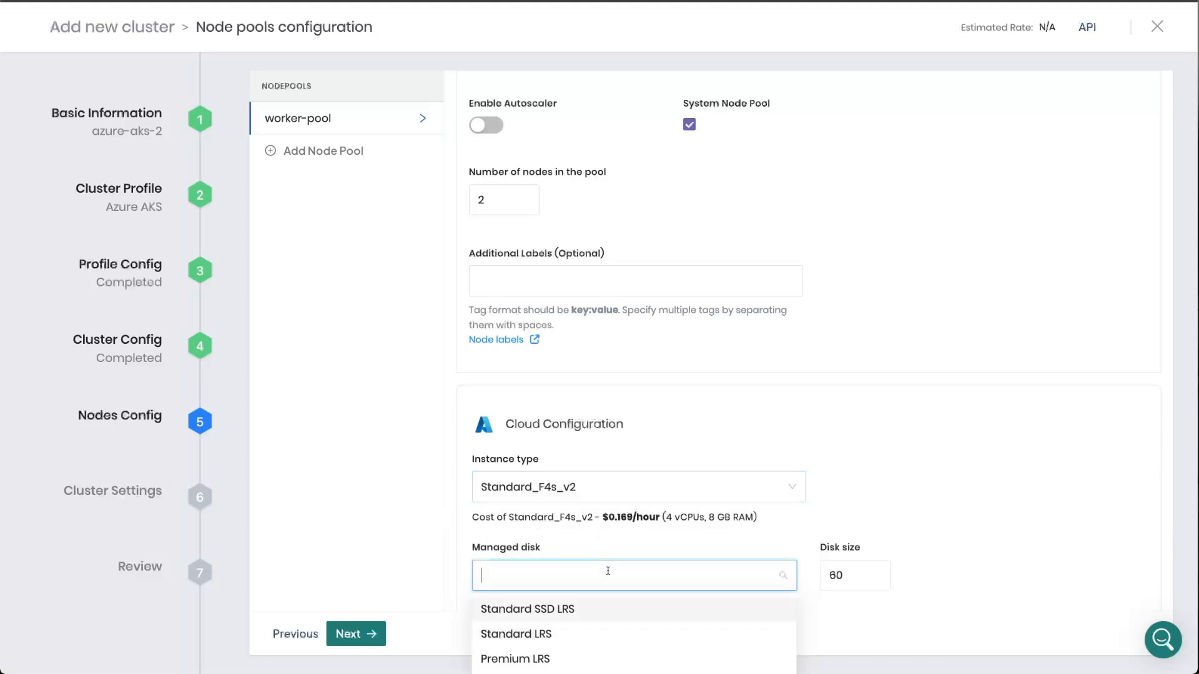
{"action": "left_click", "coordinate": [605, 609]}
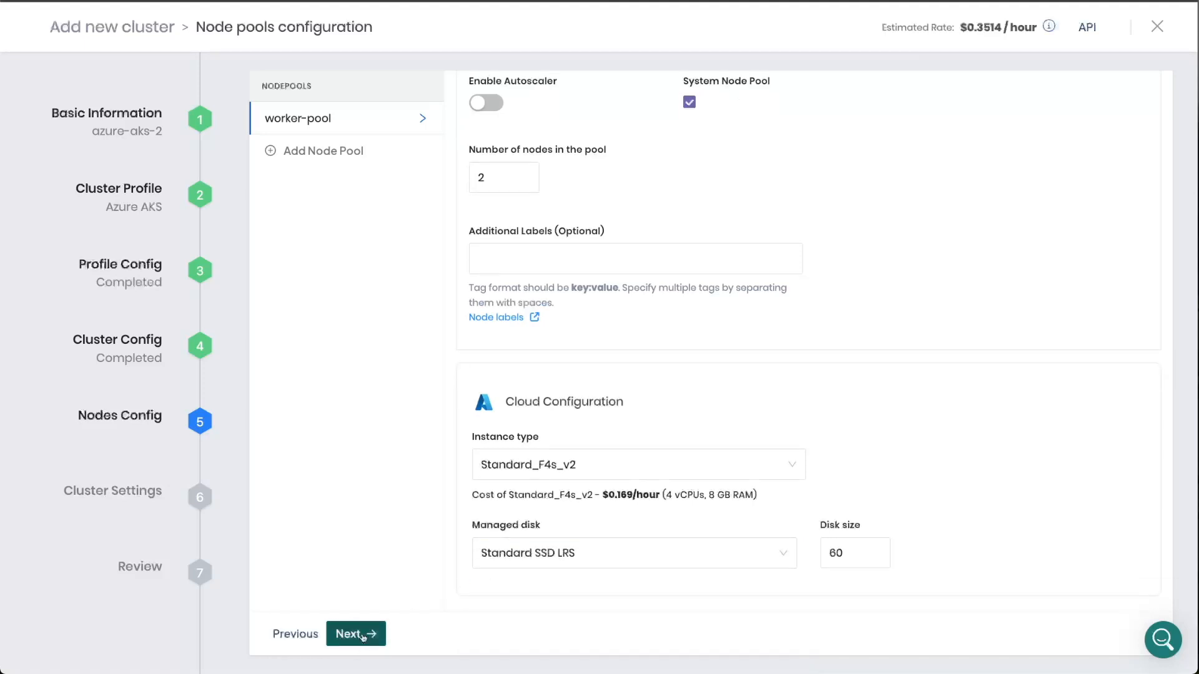
{"action": "left_click", "coordinate": [356, 633]}
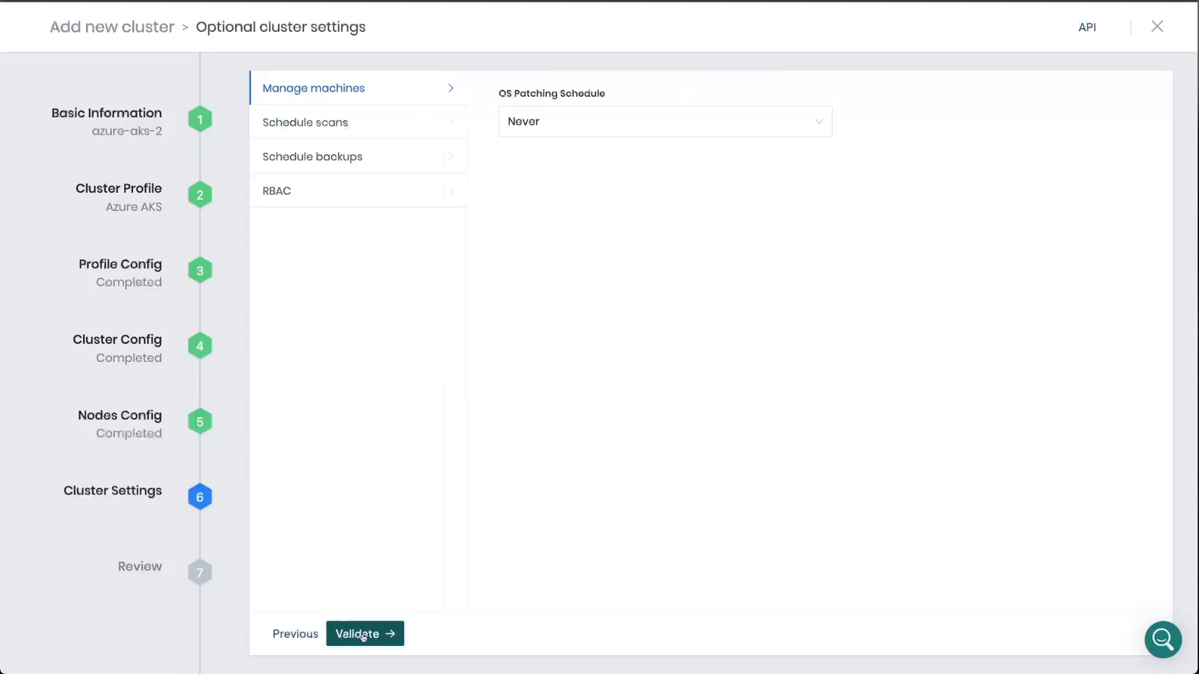
- Set the cluster's OS patching schedule to every month on the 1st at midnight
{"action": "left_click", "coordinate": [595, 118]}
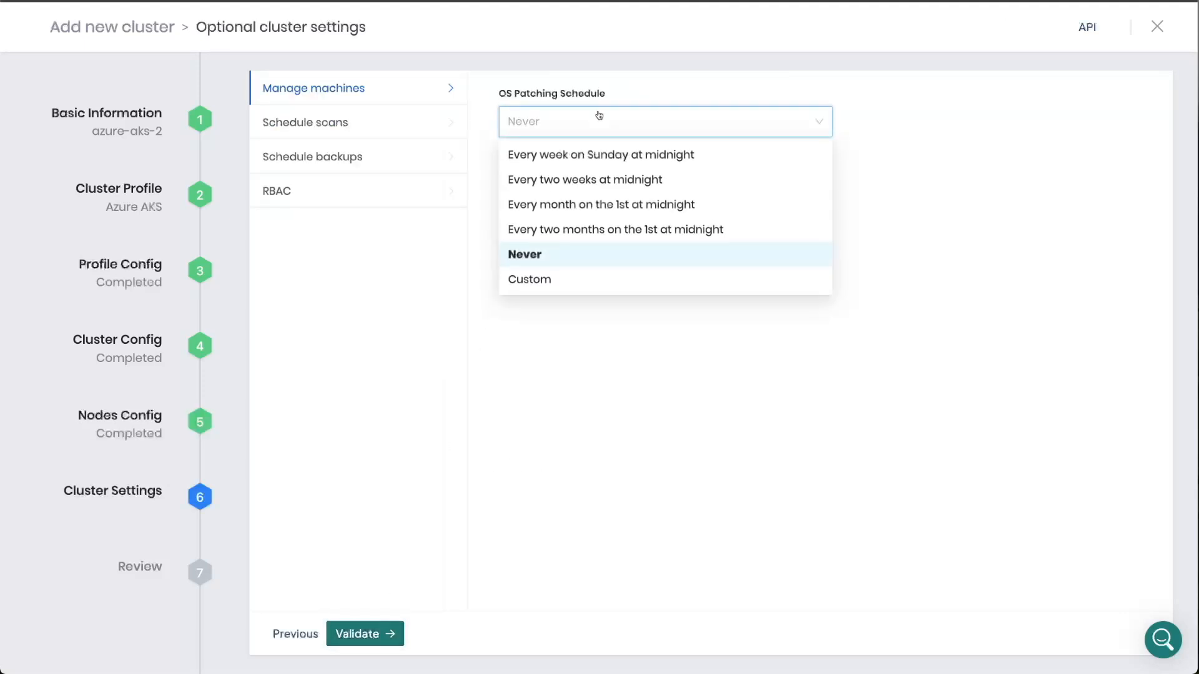
{"action": "left_click", "coordinate": [604, 212]}
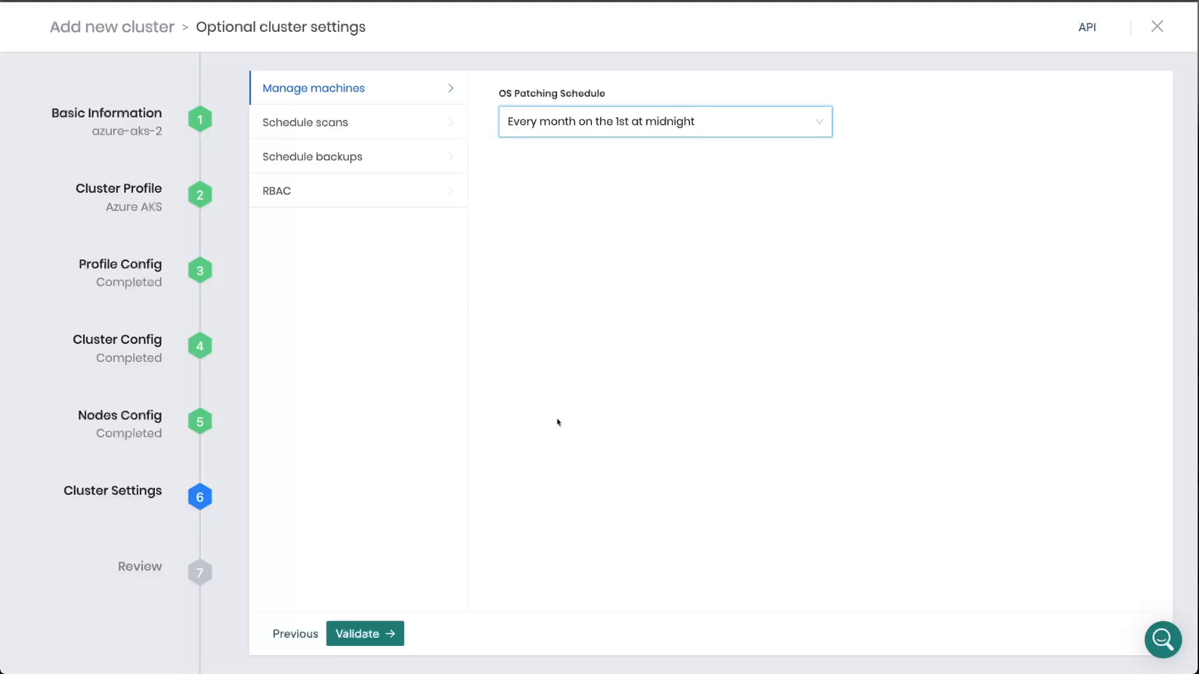
- Look through the scheduled scan, scheduled backup and RBAC settings, and validate the cluster configuration
{"action": "left_click", "coordinate": [403, 121]}
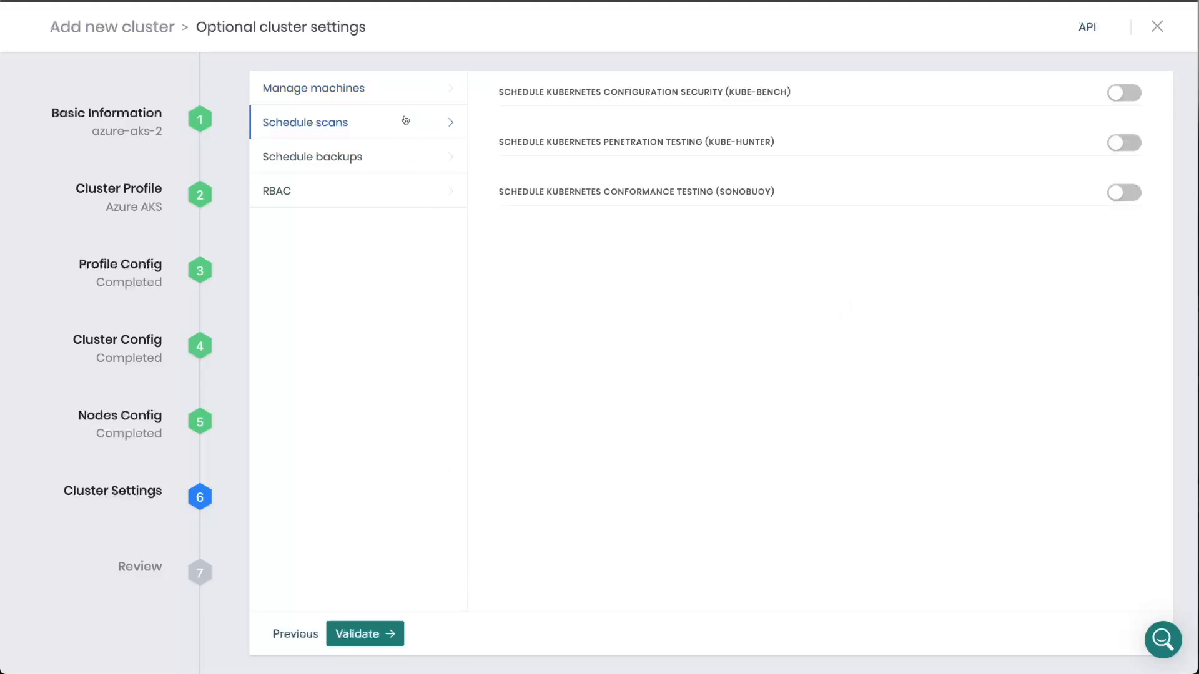
{"action": "left_click", "coordinate": [402, 161]}
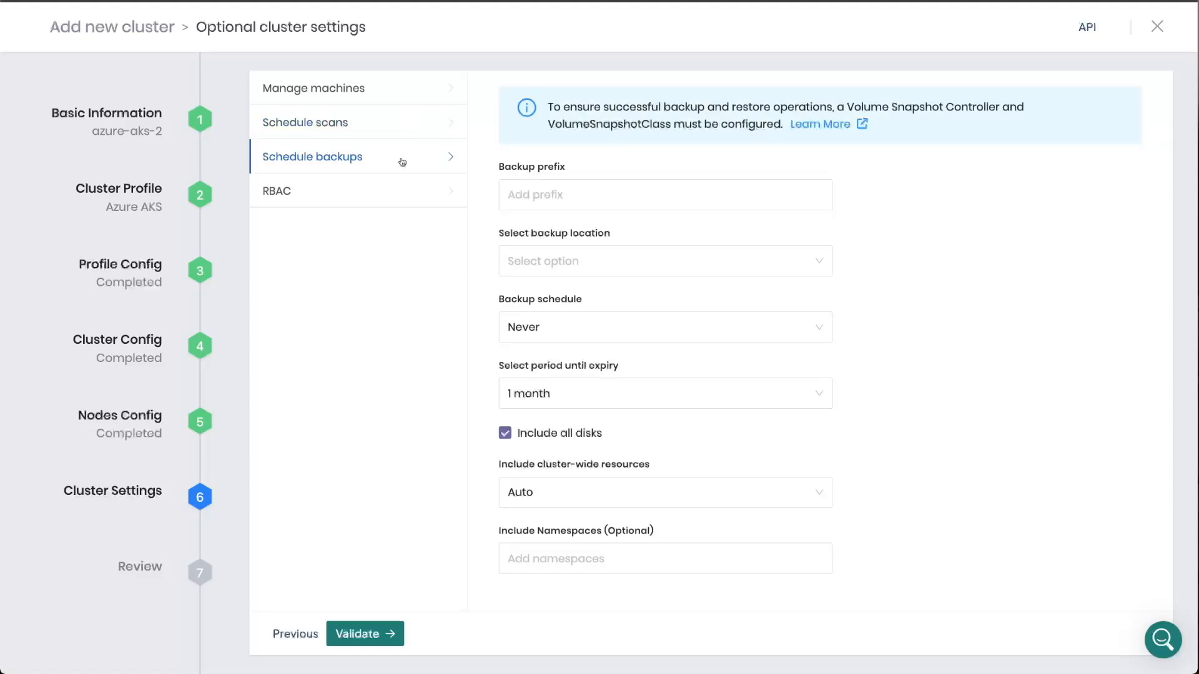
{"action": "left_click", "coordinate": [402, 197]}
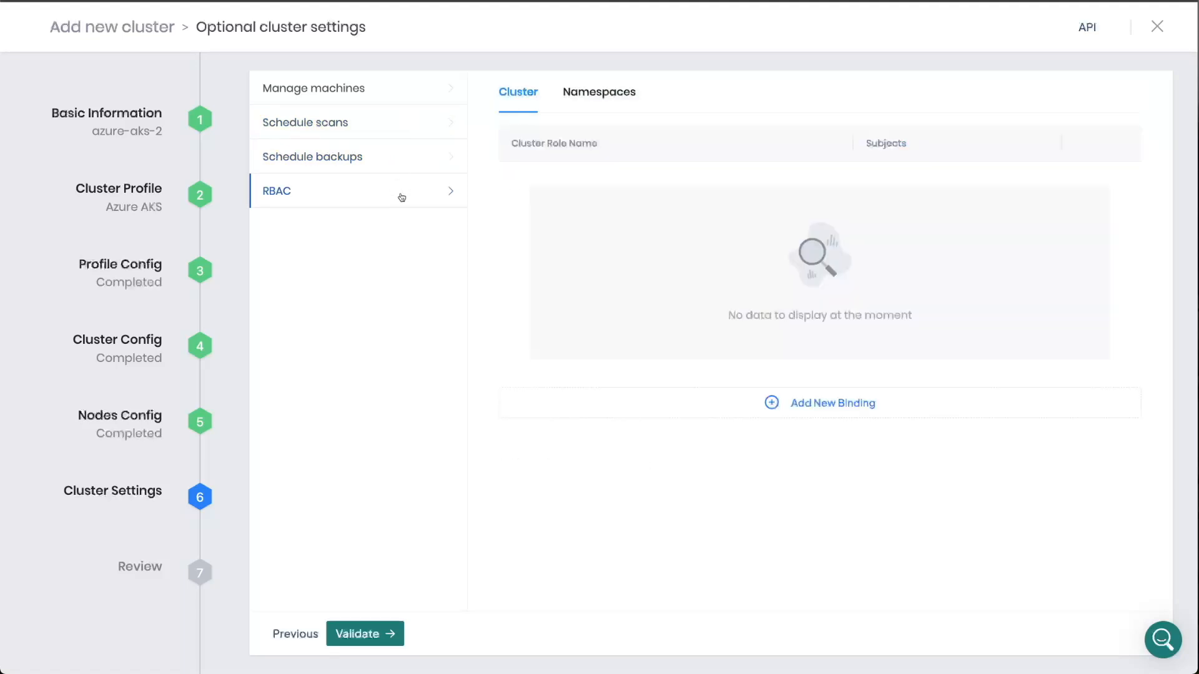
{"action": "left_click", "coordinate": [388, 636]}
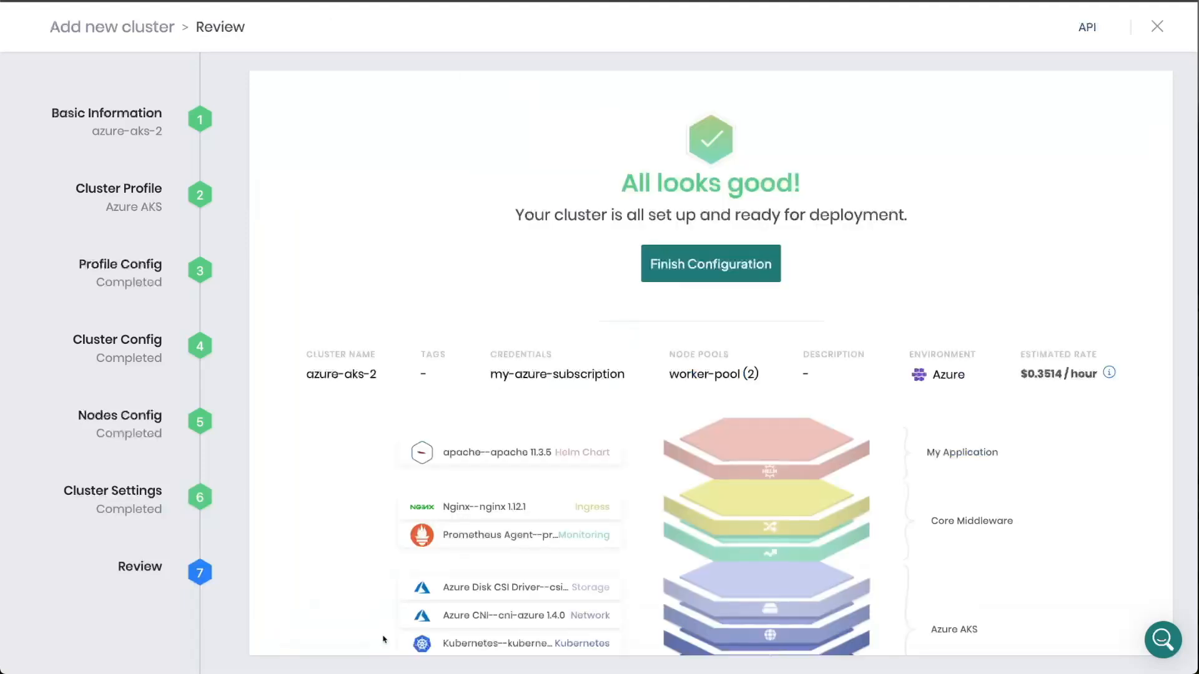
- Review the profile layers and estimated rate of the azure-aks-2 cluster and finish its configuration
{"action": "scroll", "coordinate": [384, 637], "scroll_direction": "down", "scroll_amount": 2}
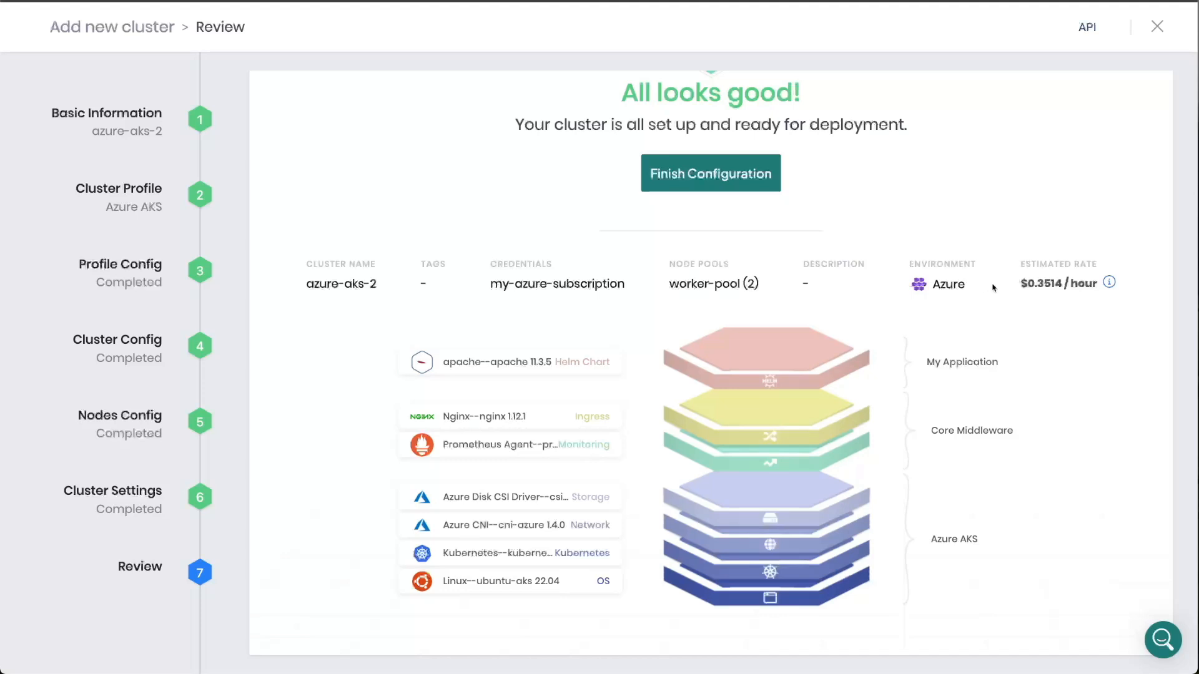
{"action": "left_click_drag", "start_coordinate": [1020, 284], "coordinate": [1100, 286]}
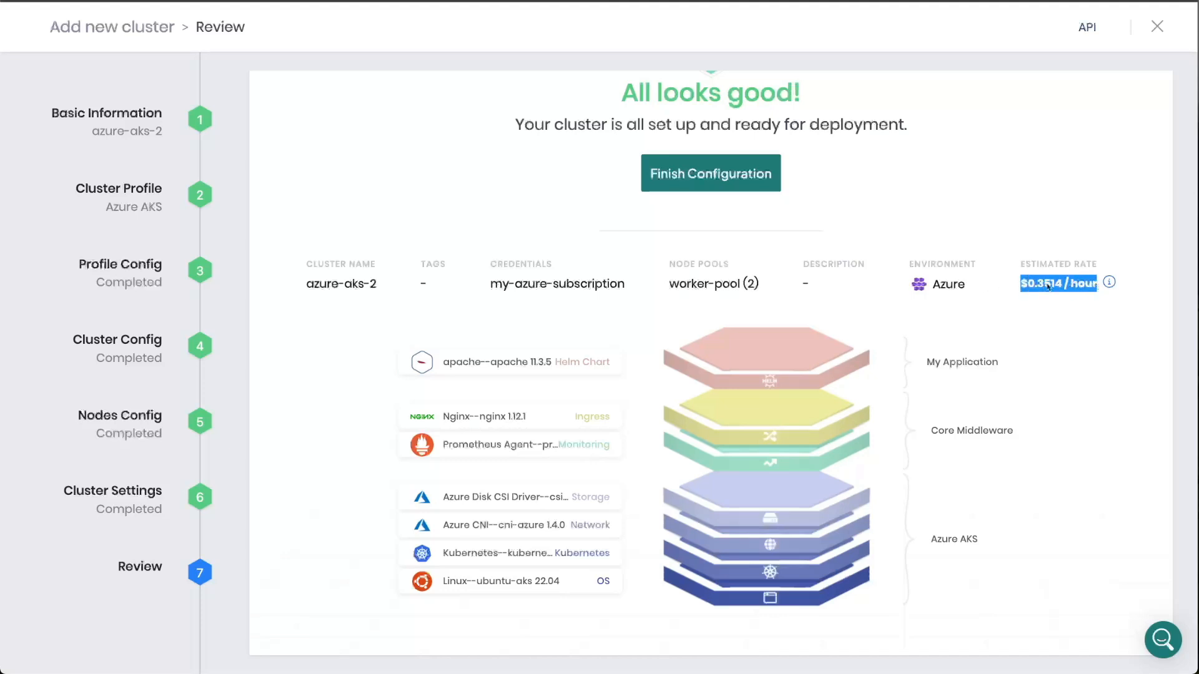
{"action": "left_click", "coordinate": [1016, 286]}
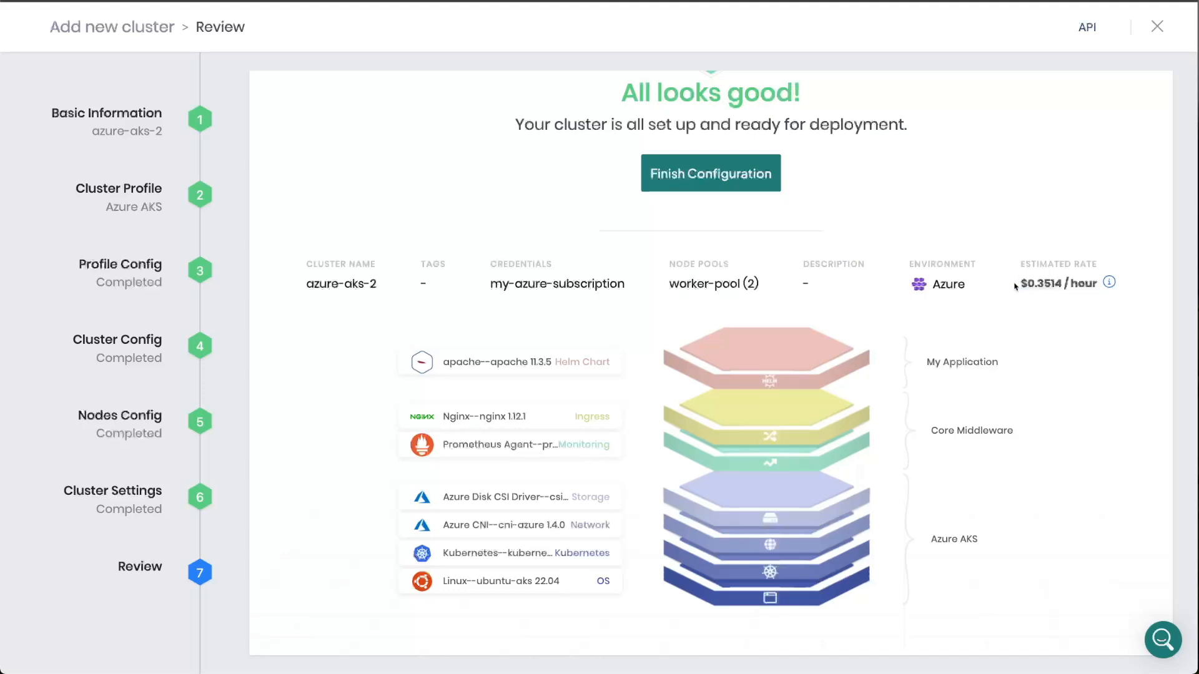
{"action": "scroll", "coordinate": [1009, 282], "scroll_direction": "up", "scroll_amount": 2}
{"action": "left_click", "coordinate": [743, 256]}
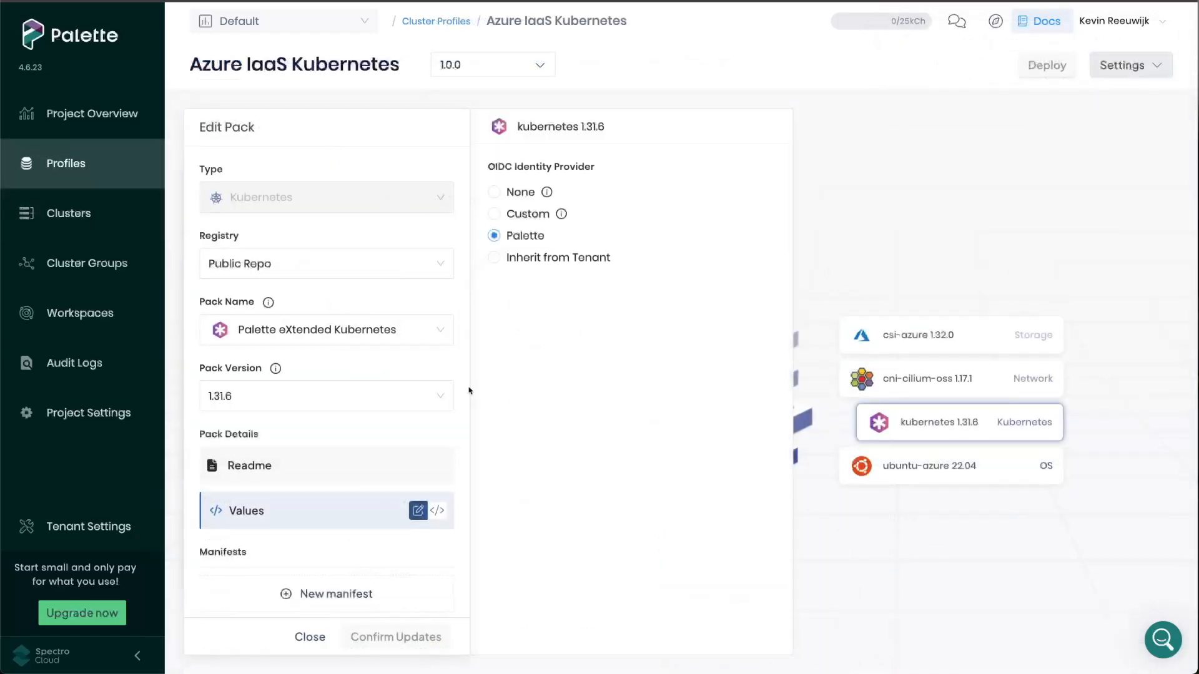
- Change the Palette eXtended Kubernetes pack version in the Azure IaaS Kubernetes profile to 1.32.2
{"action": "left_click", "coordinate": [401, 397]}
{"action": "scroll", "coordinate": [260, 452], "scroll_direction": "up", "scroll_amount": 1}
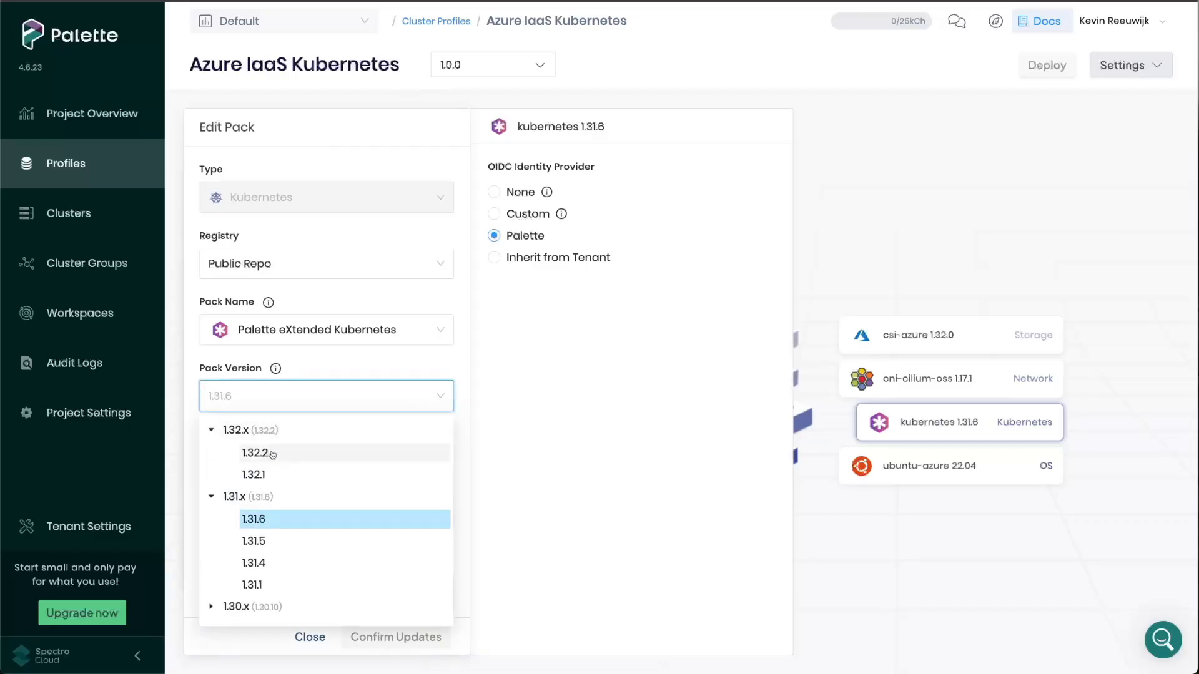
{"action": "left_click", "coordinate": [272, 455]}
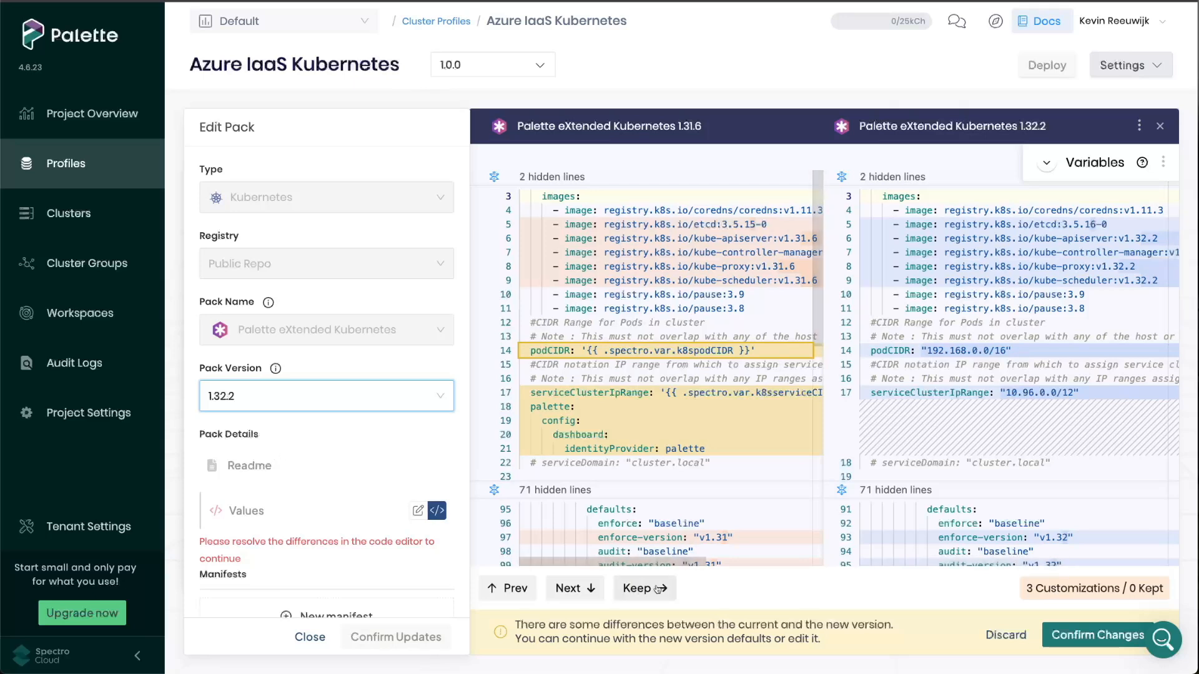
- Keep all three customizations in the new Kubernetes pack values, confirm the changes and save the profile
{"action": "left_click", "coordinate": [630, 588]}
{"action": "left_click", "coordinate": [631, 588]}
{"action": "left_click", "coordinate": [581, 589]}
{"action": "left_click", "coordinate": [634, 589]}
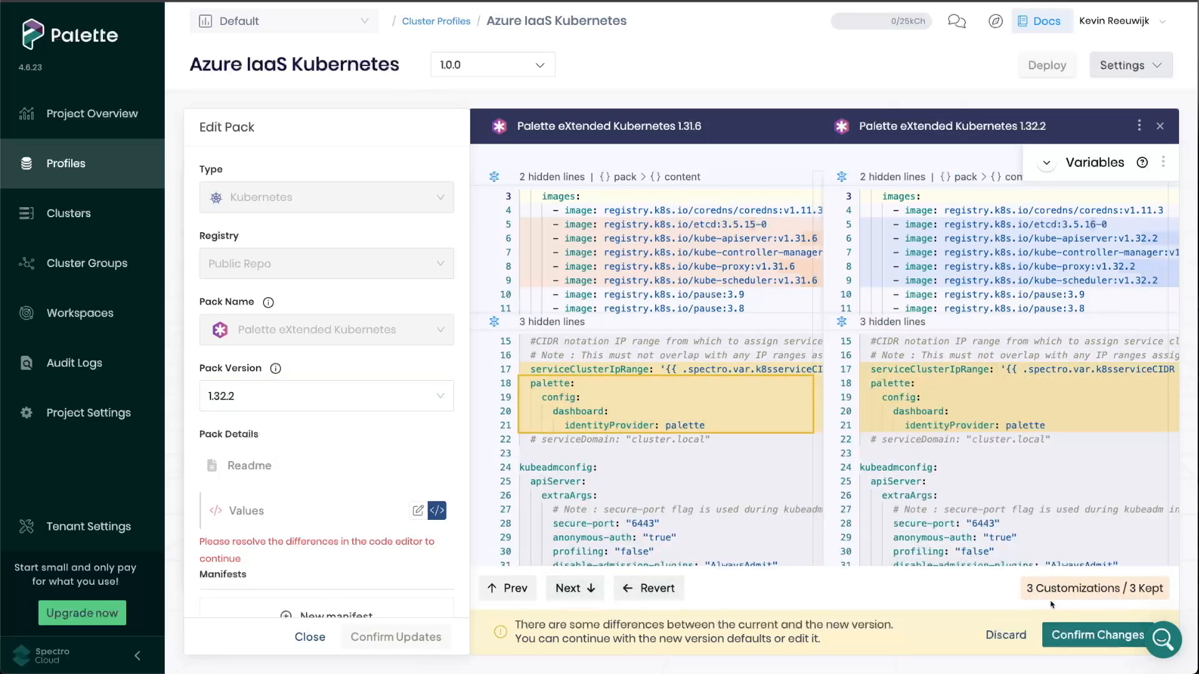
{"action": "left_click", "coordinate": [1089, 635]}
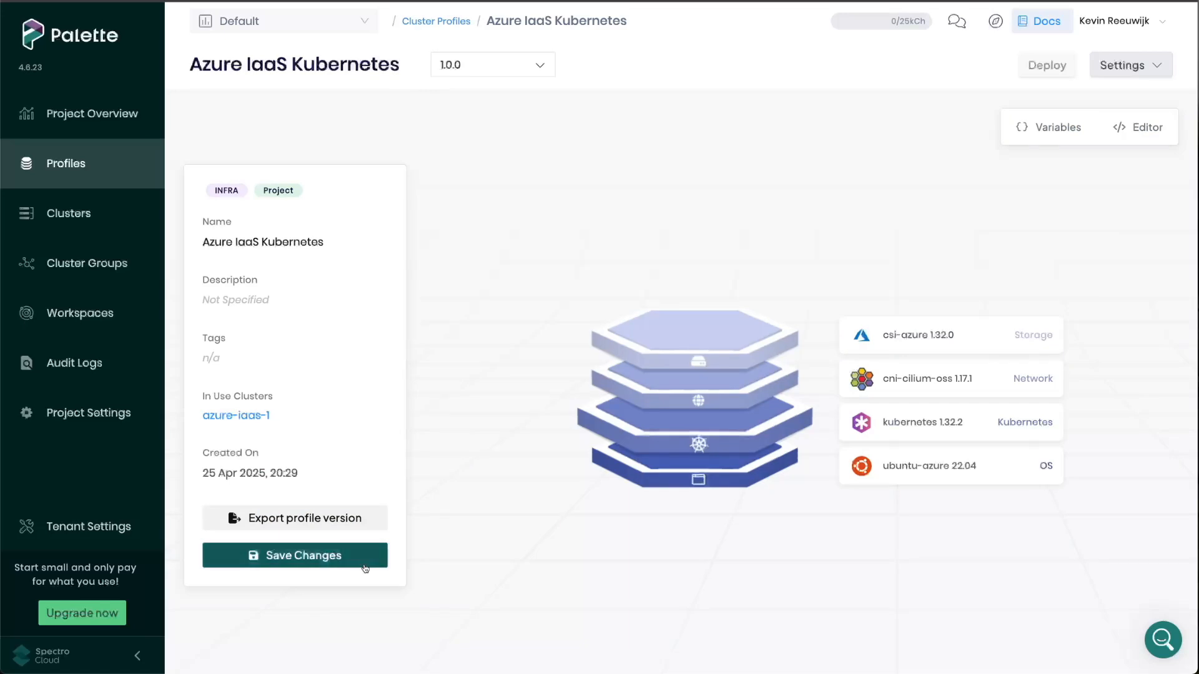
{"action": "left_click", "coordinate": [366, 567]}
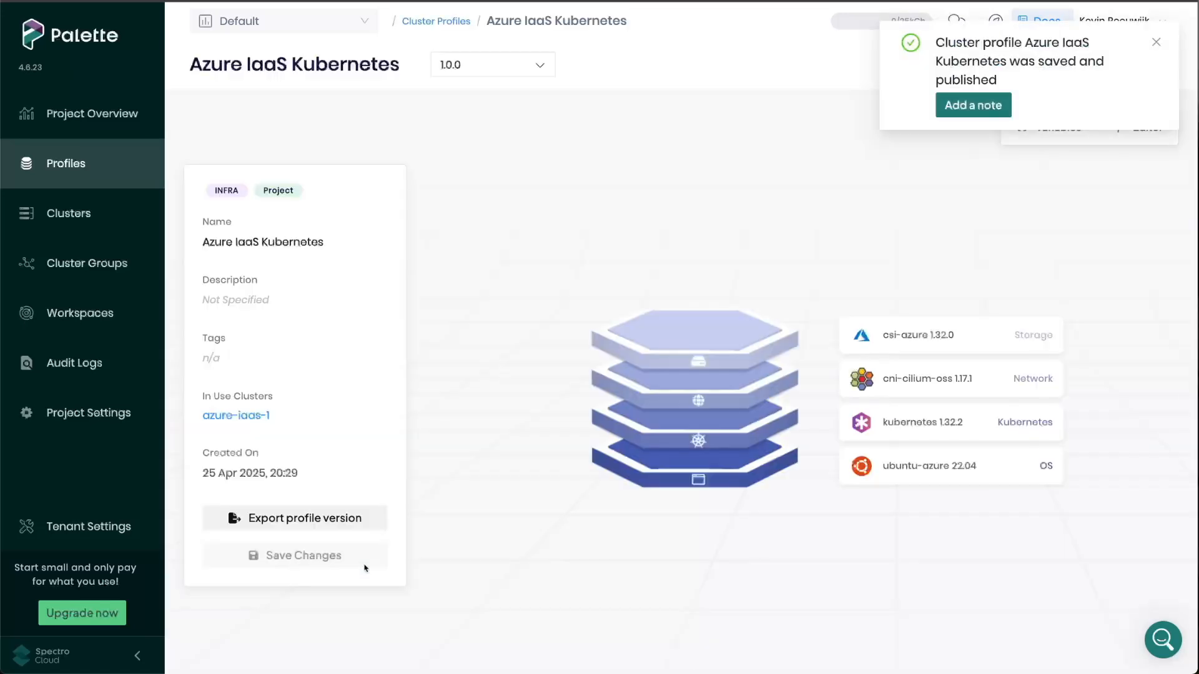
- Open the azure-iaas-1 cluster that uses the profile and dismiss the notification
{"action": "left_click_drag", "start_coordinate": [218, 406], "coordinate": [303, 426]}
{"action": "left_click_drag", "start_coordinate": [200, 394], "coordinate": [283, 415]}
{"action": "left_click", "coordinate": [283, 417]}
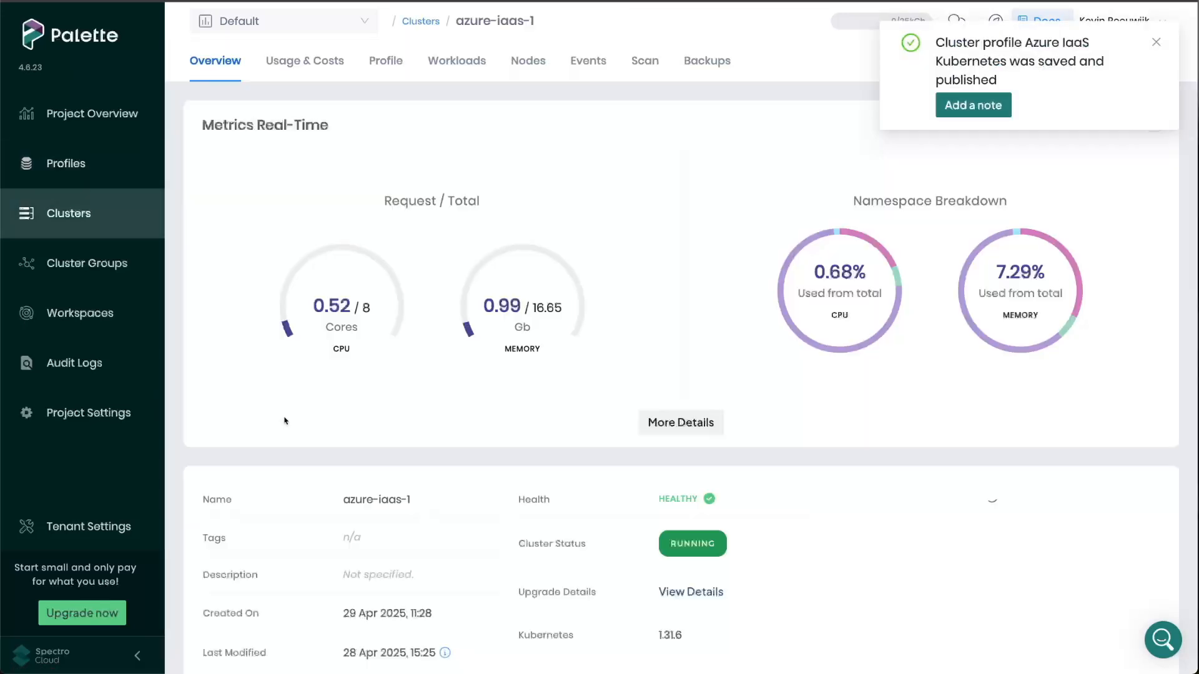
{"action": "left_click", "coordinate": [1156, 41]}
- Review the pending Palette eXtended Kubernetes 1.32.2 changes for the azure-iaas-1 cluster in the editor and apply the update
{"action": "left_click", "coordinate": [1037, 62]}
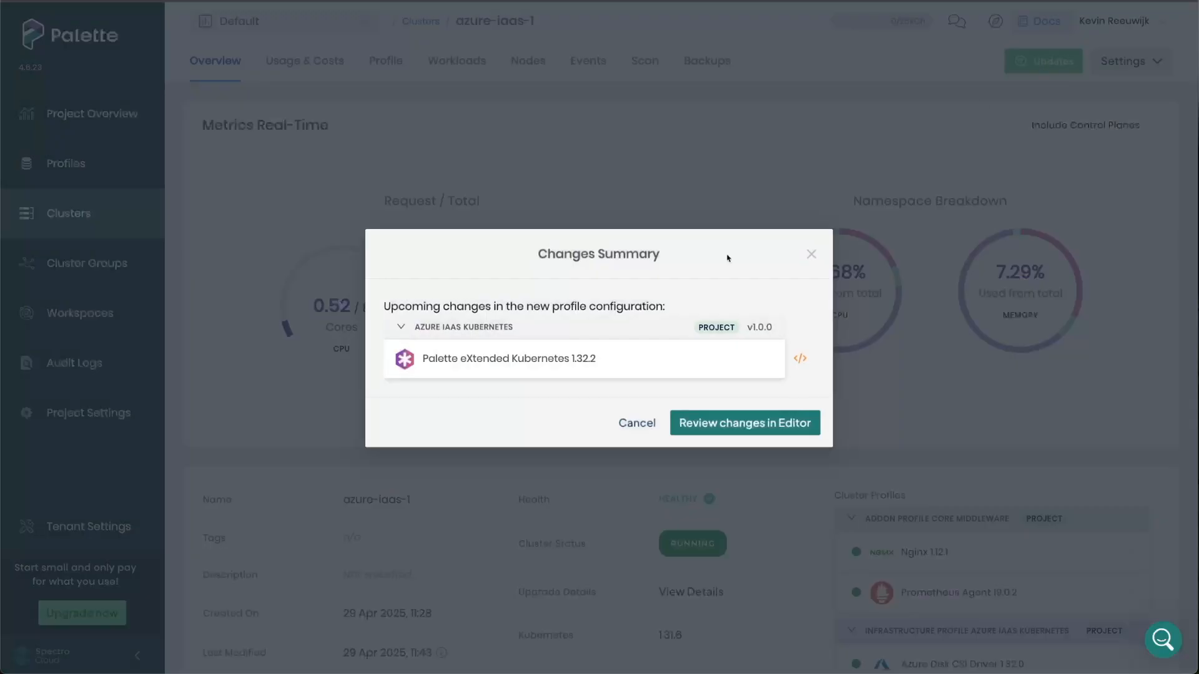
{"action": "left_click", "coordinate": [708, 426]}
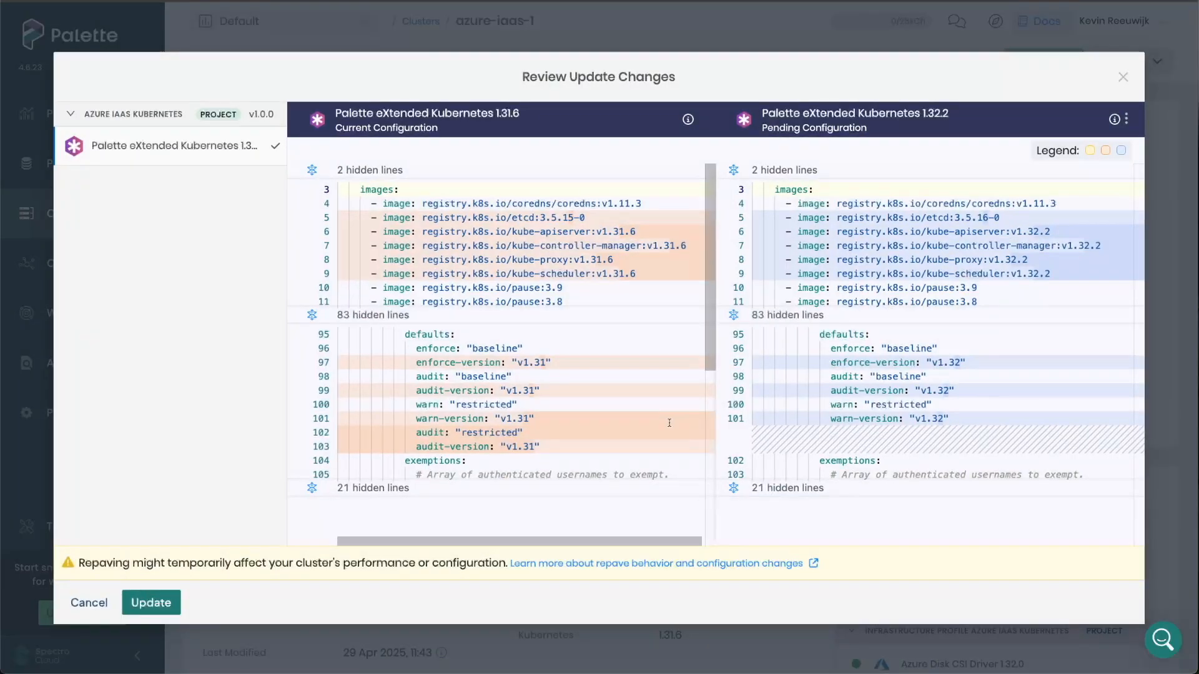
{"action": "scroll", "coordinate": [668, 423], "scroll_direction": "down", "scroll_amount": 5}
{"action": "scroll", "coordinate": [669, 423], "scroll_direction": "up", "scroll_amount": 5}
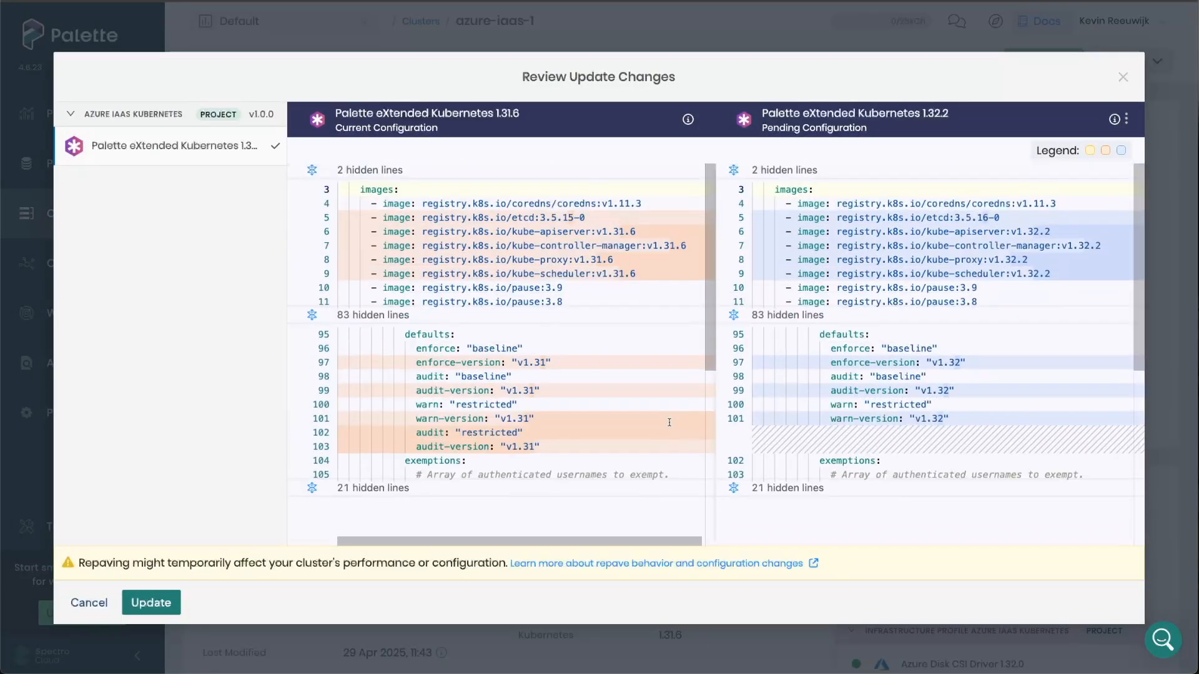
{"action": "left_click", "coordinate": [164, 603]}
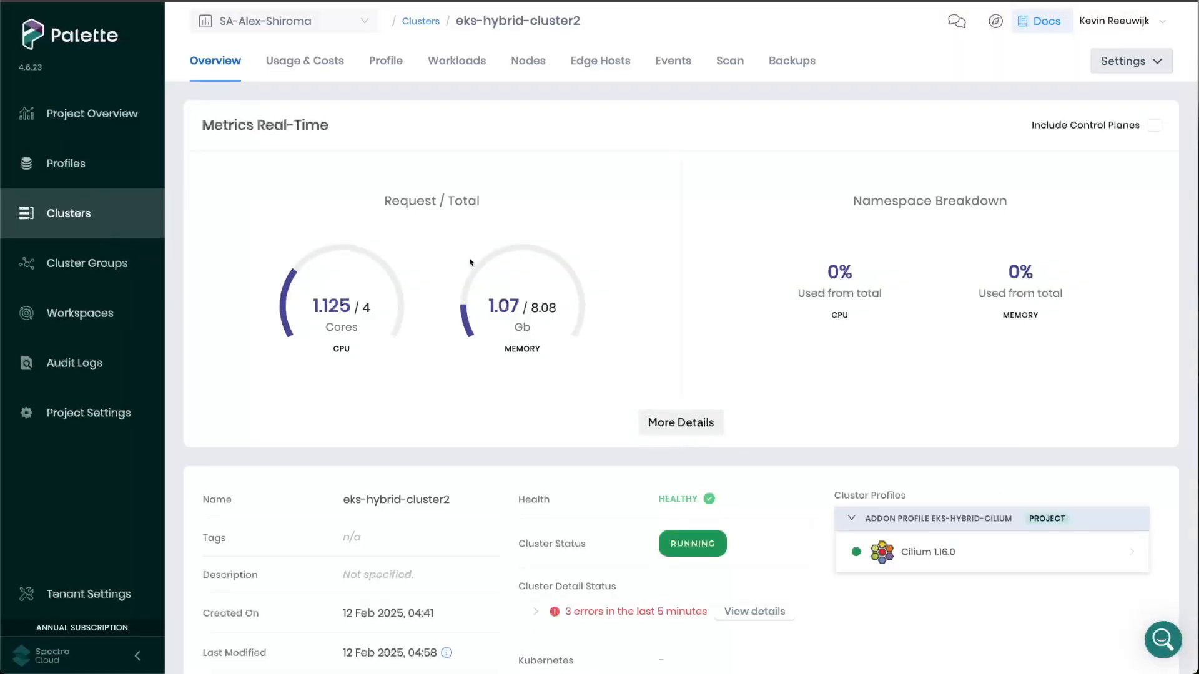
- Examine the cloud and hybrid node pools of eks-hybrid-cluster2 and collapse the worker-pool-t3-medium pool
{"action": "left_click", "coordinate": [540, 63]}
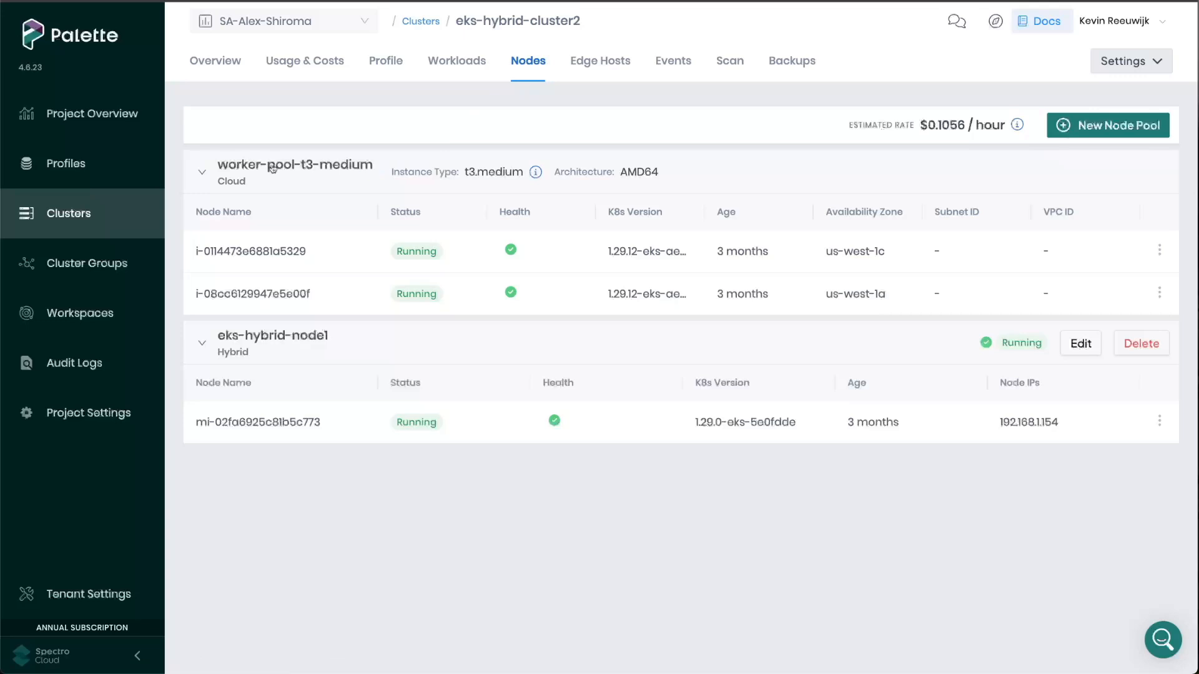
{"action": "left_click_drag", "start_coordinate": [394, 178], "coordinate": [528, 179]}
{"action": "left_click", "coordinate": [527, 178]}
{"action": "left_click", "coordinate": [528, 178]}
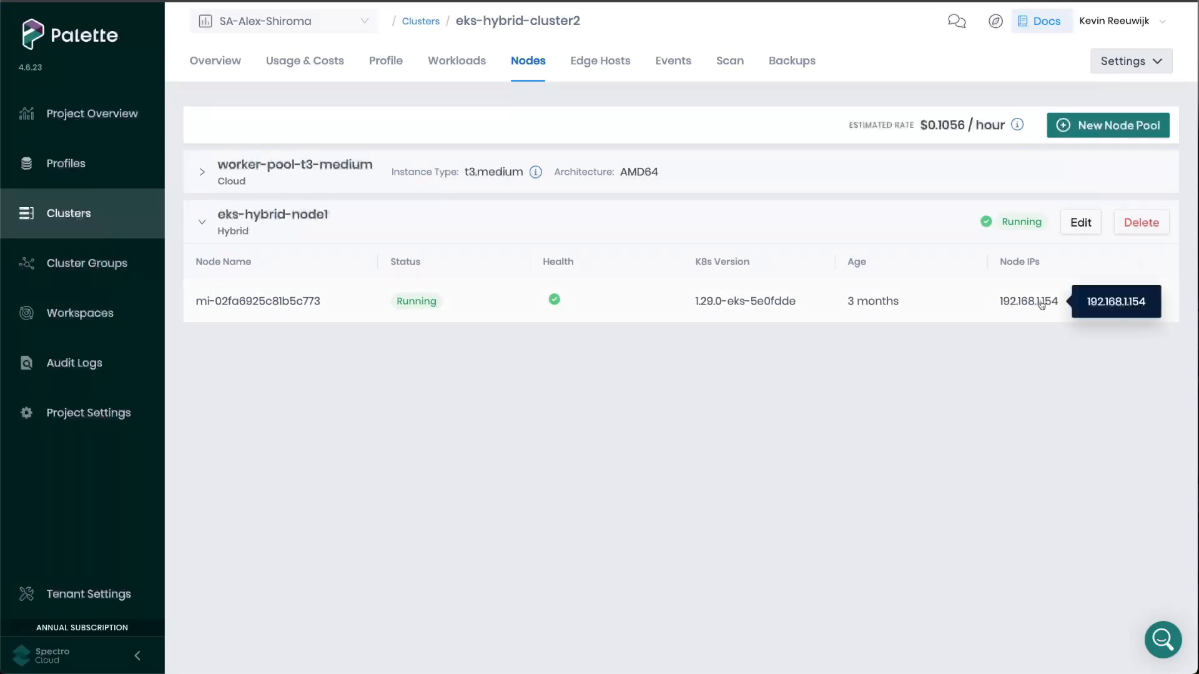
- Open the eks-hybrid-node1 pool for editing and examine its edge hosts and the layers of its eks-hybrid-node infrastructure profile
{"action": "left_click", "coordinate": [1078, 223]}
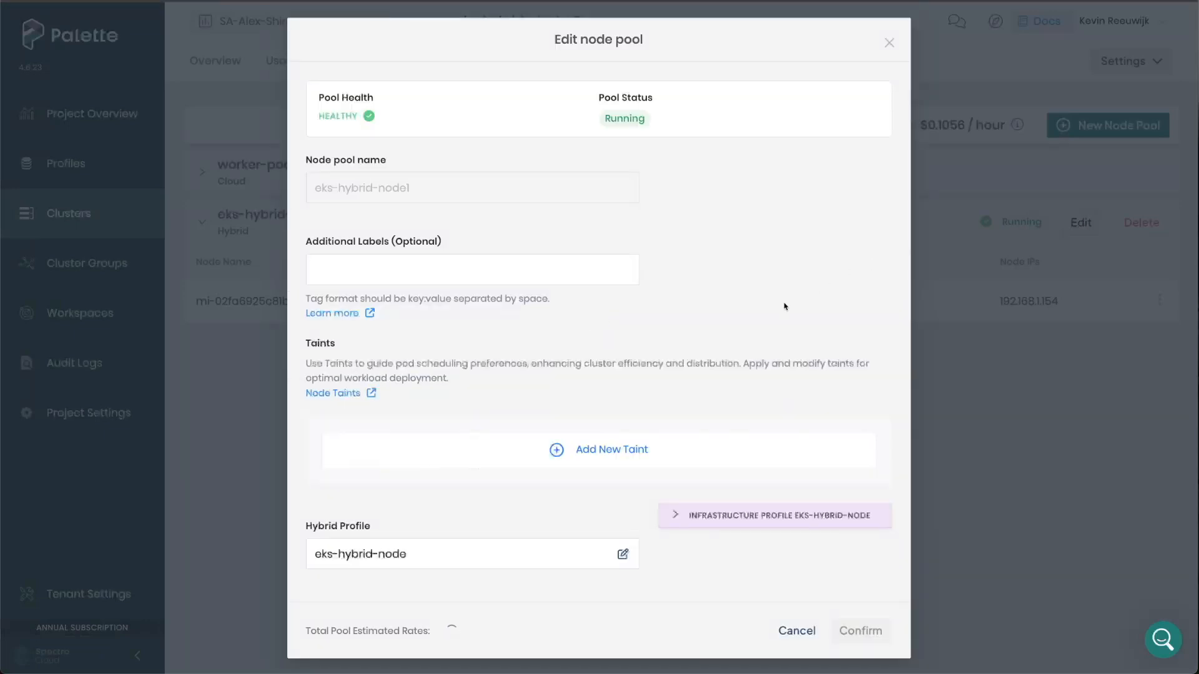
{"action": "scroll", "coordinate": [785, 306], "scroll_direction": "down", "scroll_amount": 5}
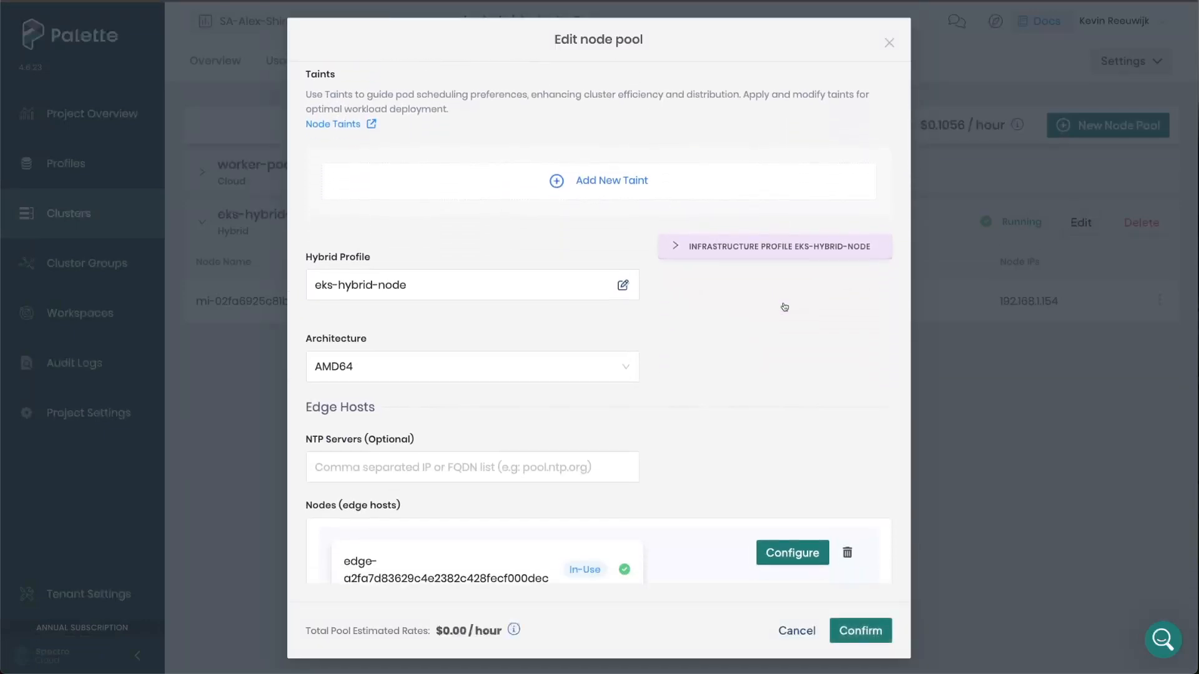
{"action": "scroll", "coordinate": [785, 306], "scroll_direction": "down", "scroll_amount": 2}
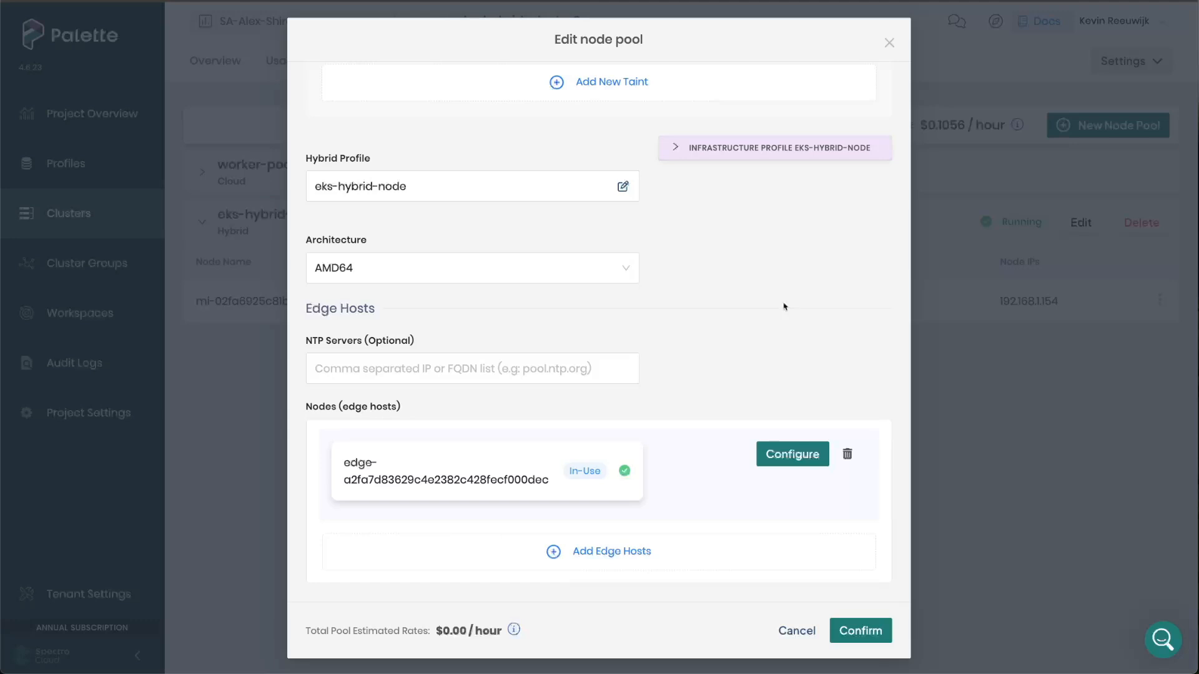
{"action": "left_click", "coordinate": [679, 155]}
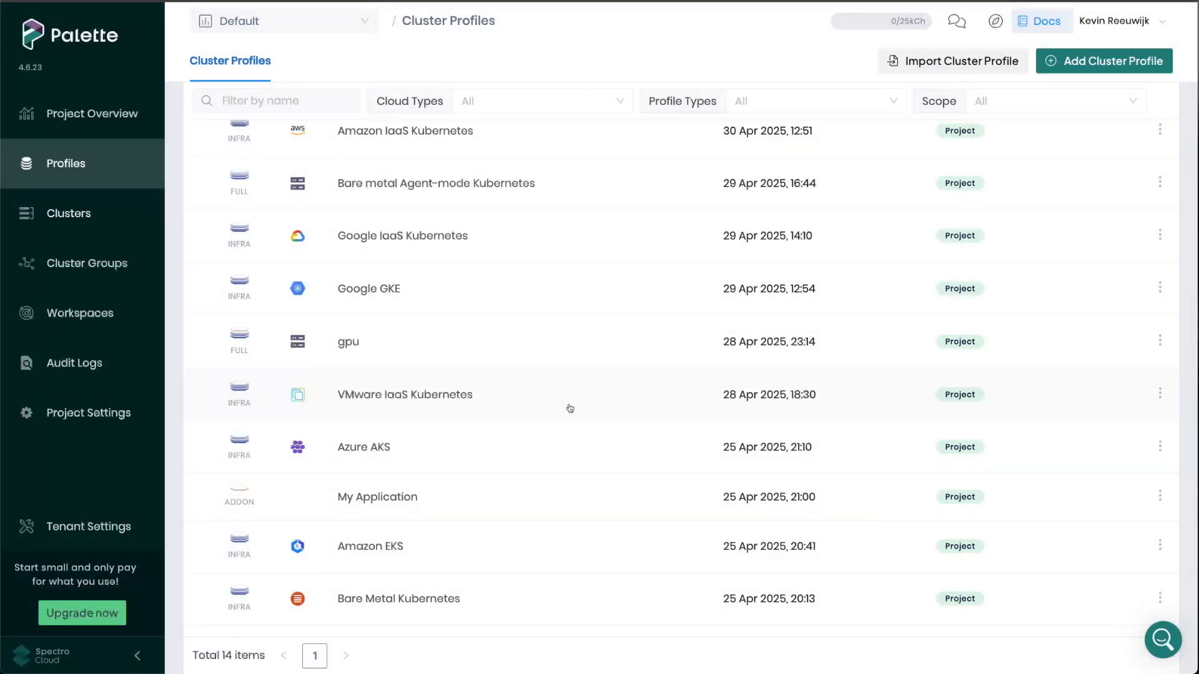
- Open the Core Middleware add-on profile from the list of cluster profiles
{"action": "scroll", "coordinate": [567, 424], "scroll_direction": "up", "scroll_amount": 2}
{"action": "scroll", "coordinate": [566, 434], "scroll_direction": "up", "scroll_amount": 2}
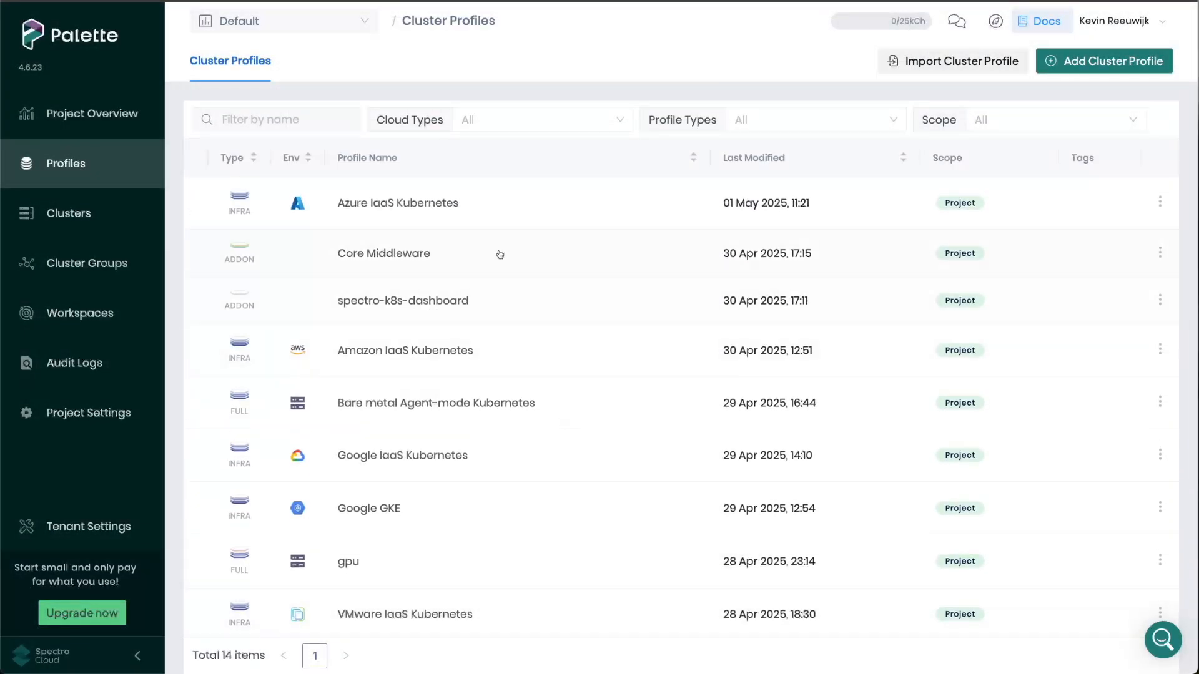
{"action": "left_click", "coordinate": [498, 255]}
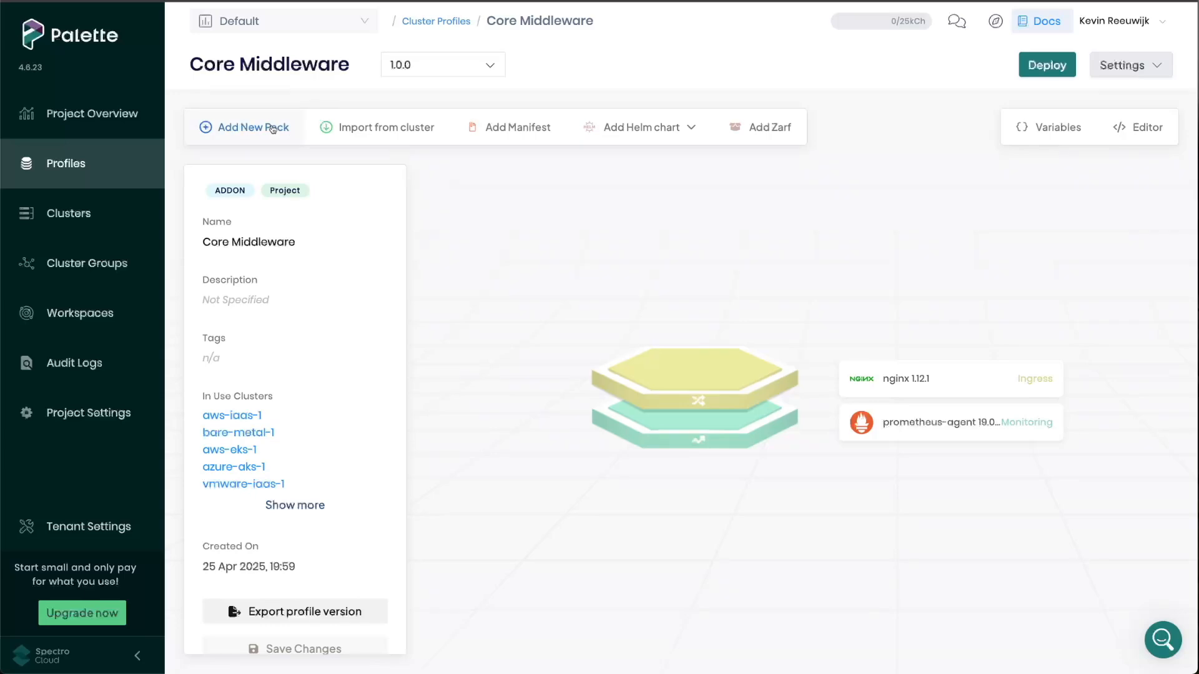
- Add the Kubernetes Dashboard 2.7.0 monitoring pack to the Core Middleware profile, then leave for the clusters overview without saving
{"action": "left_click", "coordinate": [272, 127]}
{"action": "scroll", "coordinate": [574, 331], "scroll_direction": "down", "scroll_amount": 6}
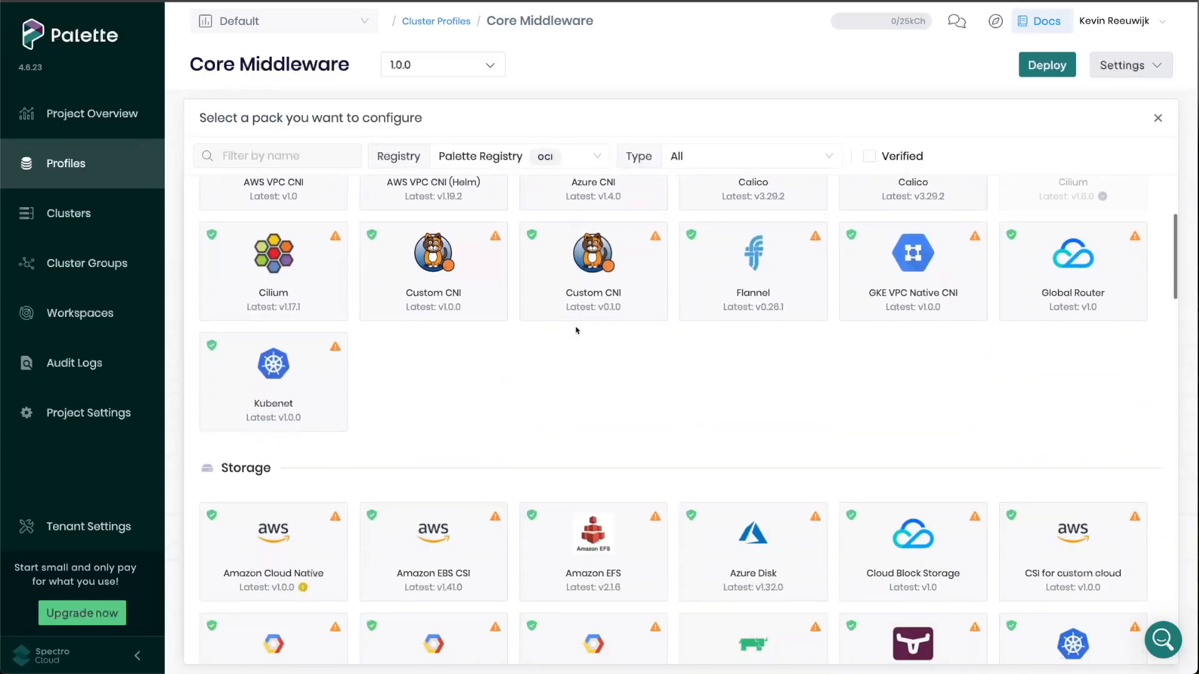
{"action": "scroll", "coordinate": [575, 330], "scroll_direction": "down", "scroll_amount": 15}
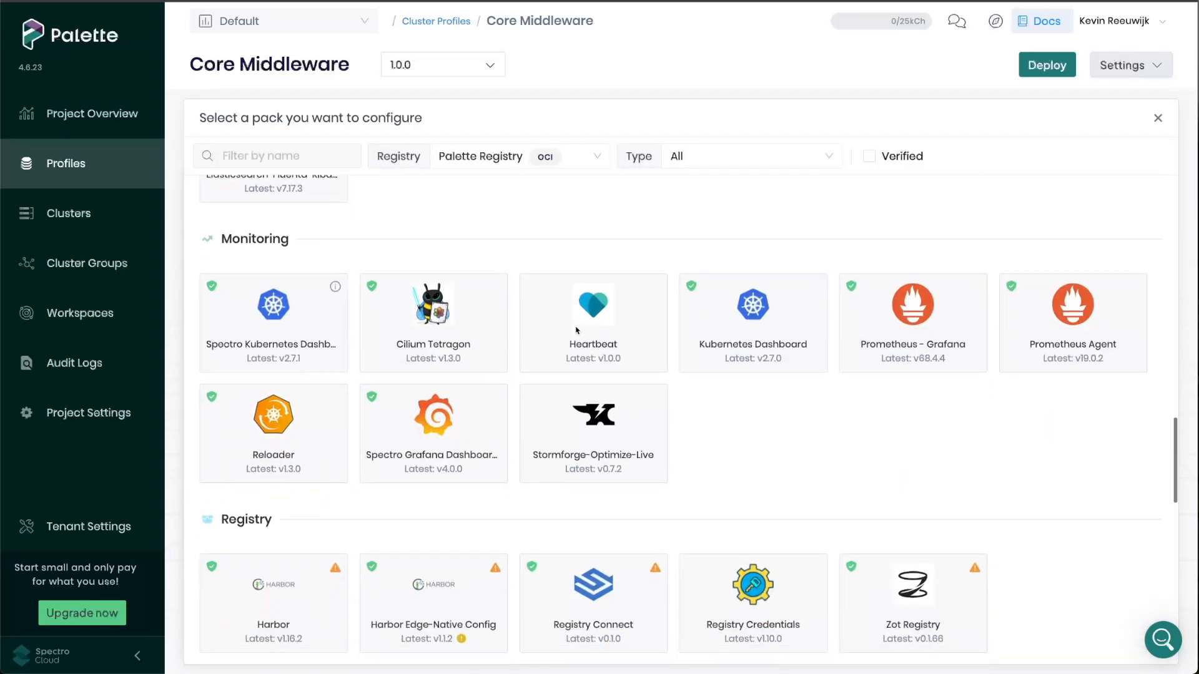
{"action": "scroll", "coordinate": [576, 330], "scroll_direction": "down", "scroll_amount": 1}
{"action": "left_click", "coordinate": [754, 325]}
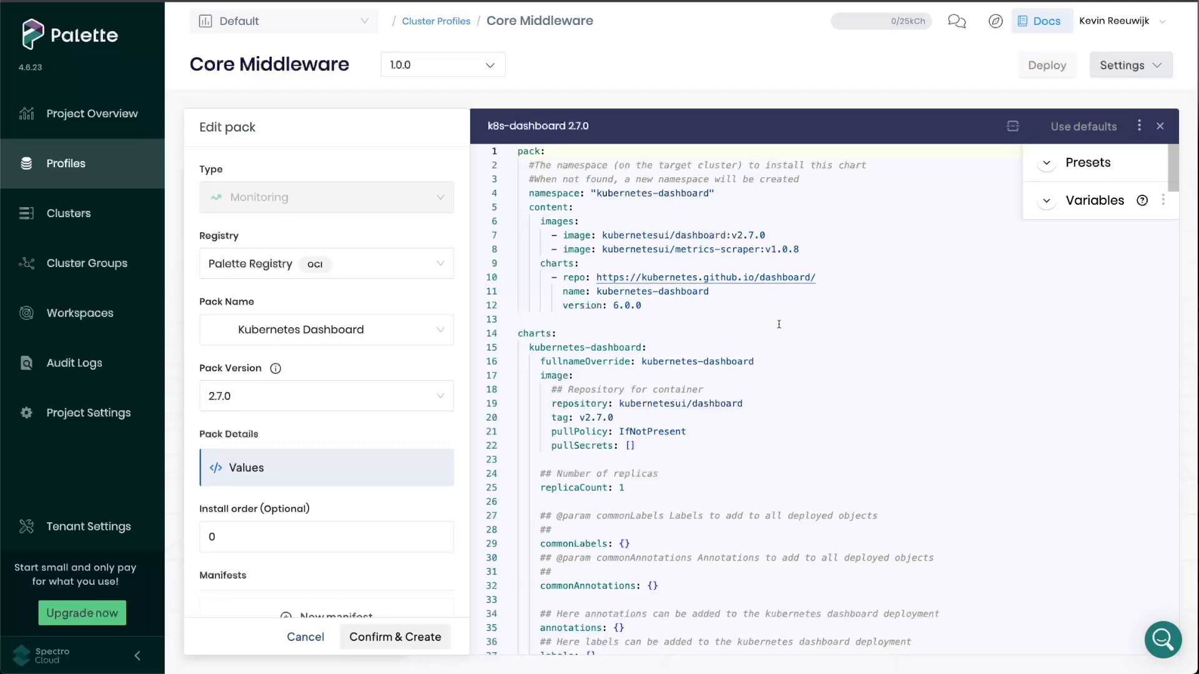
{"action": "left_click", "coordinate": [437, 635]}
{"action": "left_click", "coordinate": [87, 213]}
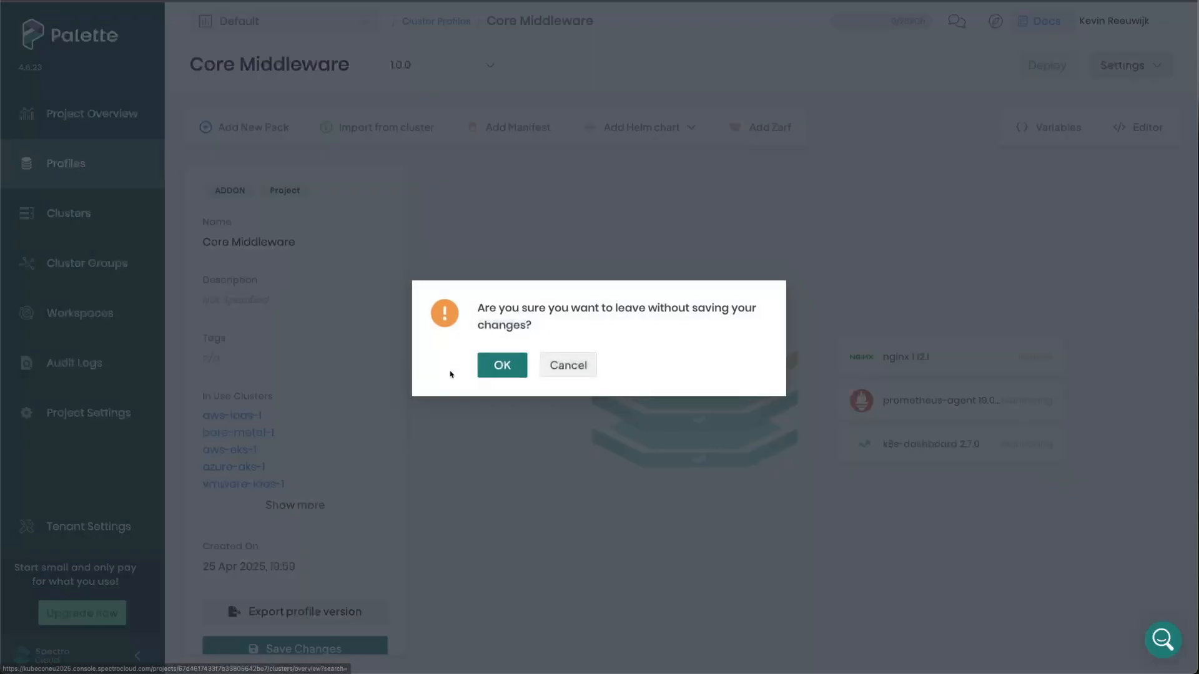
{"action": "left_click", "coordinate": [500, 364]}
- Open the aws-iaas-1 cluster's profile and examine its Cilium, Amazon EBS CSI and apache layers
{"action": "left_click", "coordinate": [414, 313]}
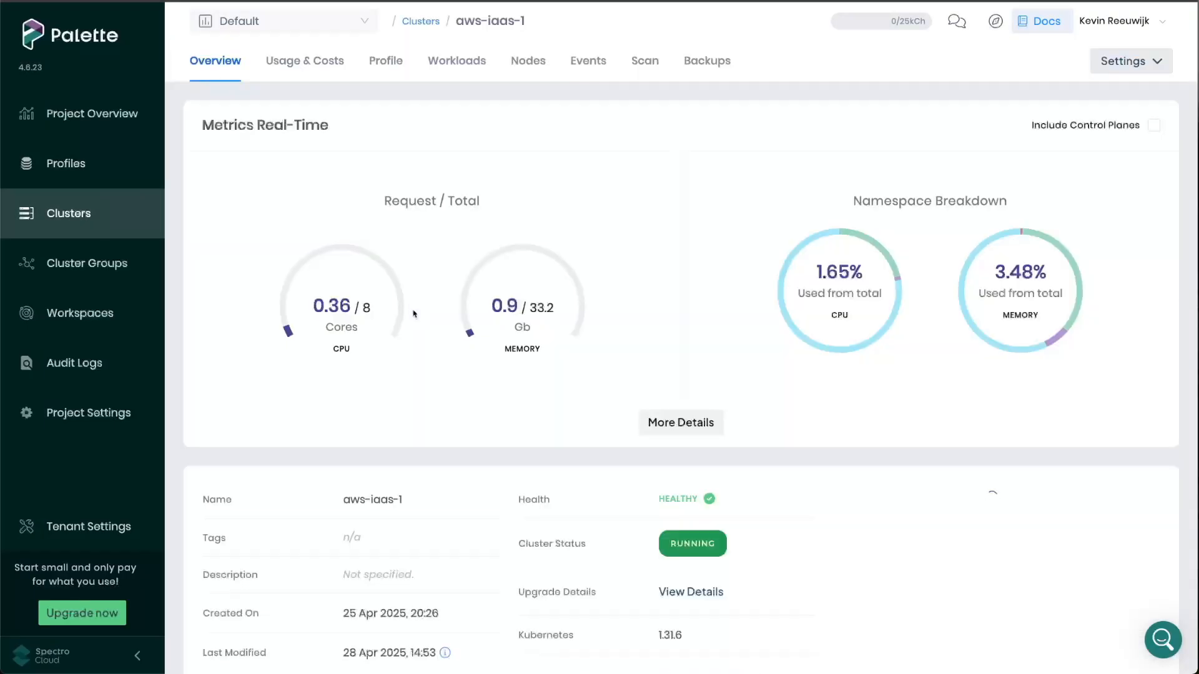
{"action": "left_click", "coordinate": [394, 65]}
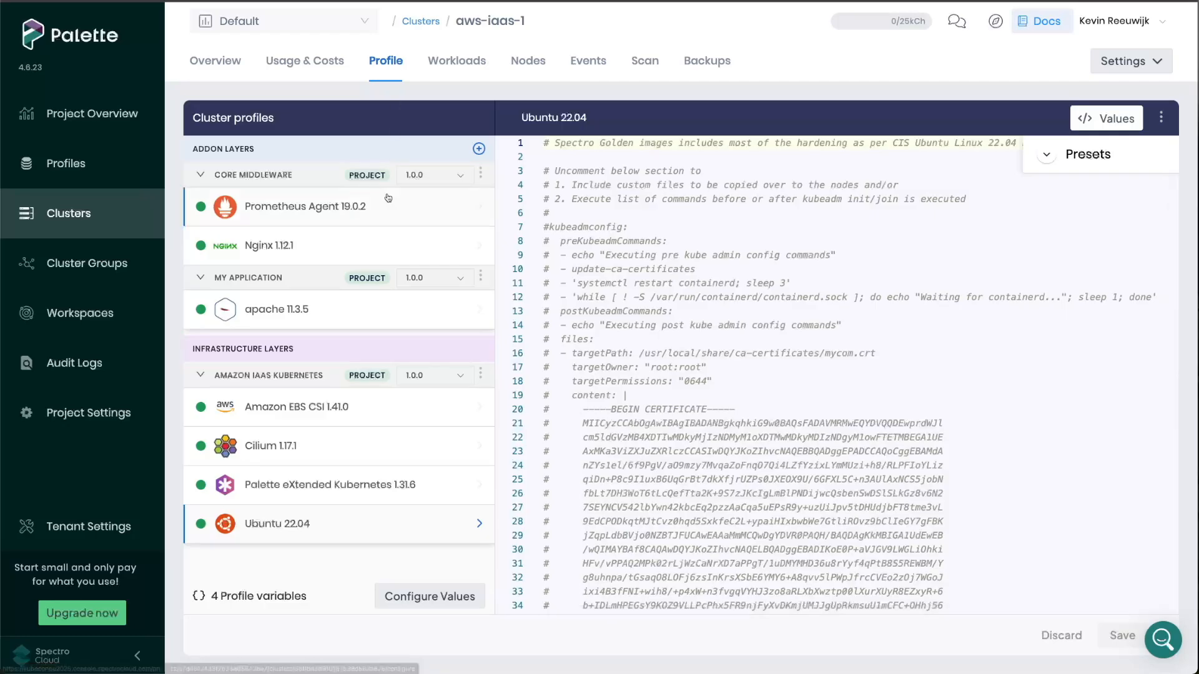
{"action": "left_click", "coordinate": [384, 447]}
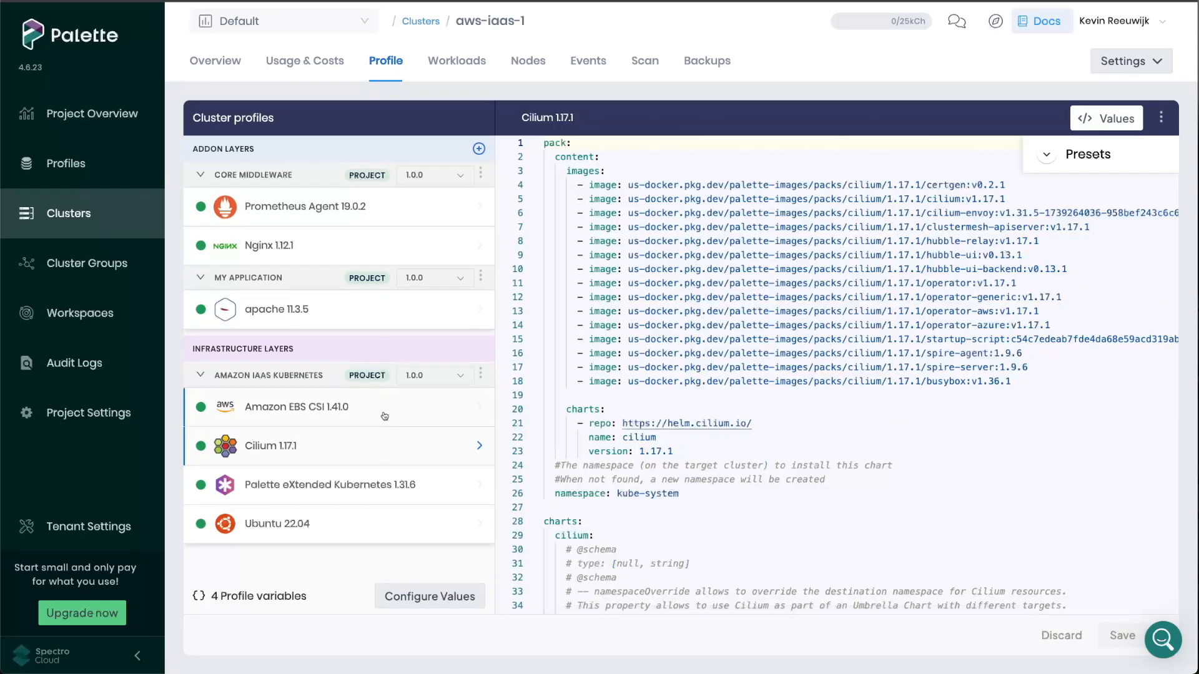
{"action": "left_click", "coordinate": [383, 409]}
{"action": "left_click", "coordinate": [383, 312]}
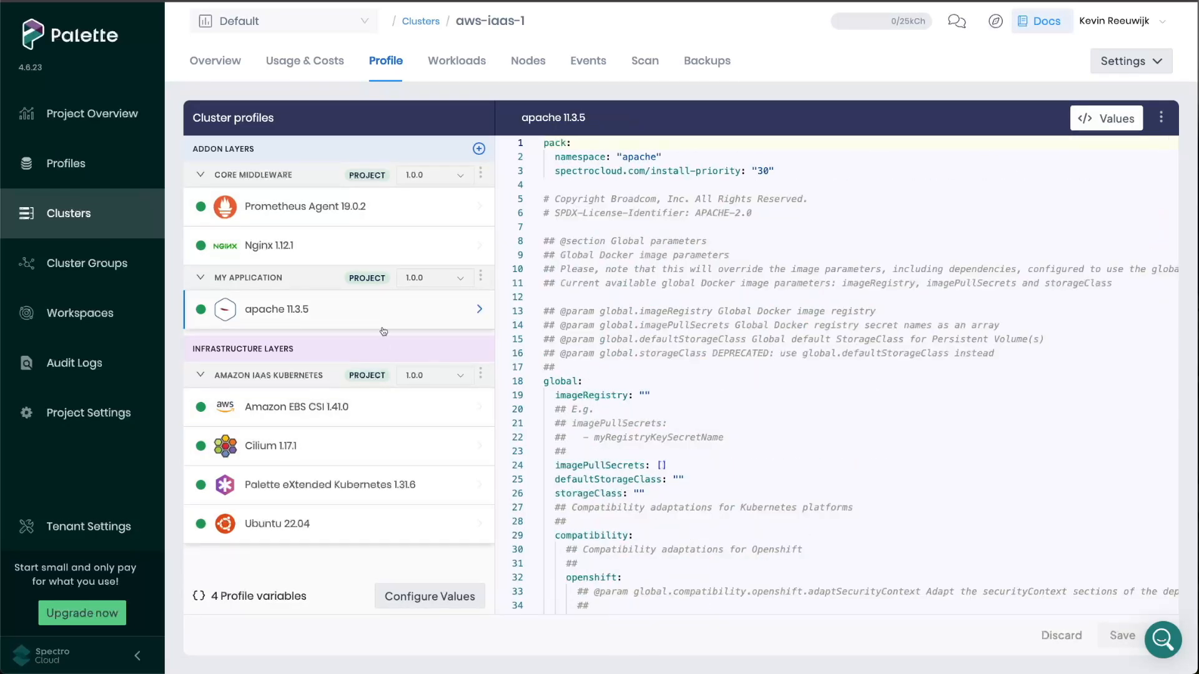